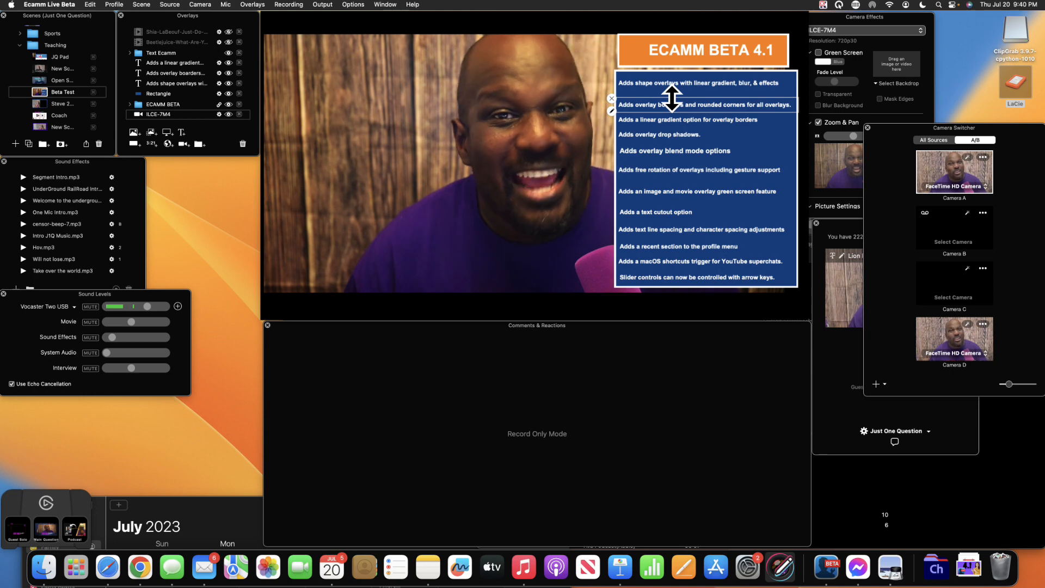
- Select the camera and feature-list overlays, then add a dark blue squircle shape overlay at top-left
left_click(575, 126)
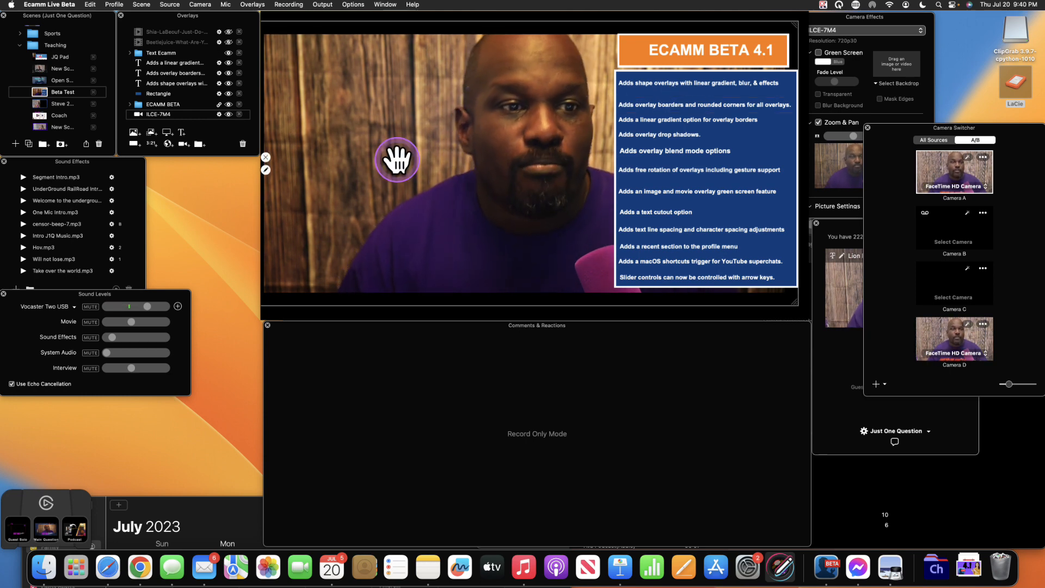
left_click(191, 83)
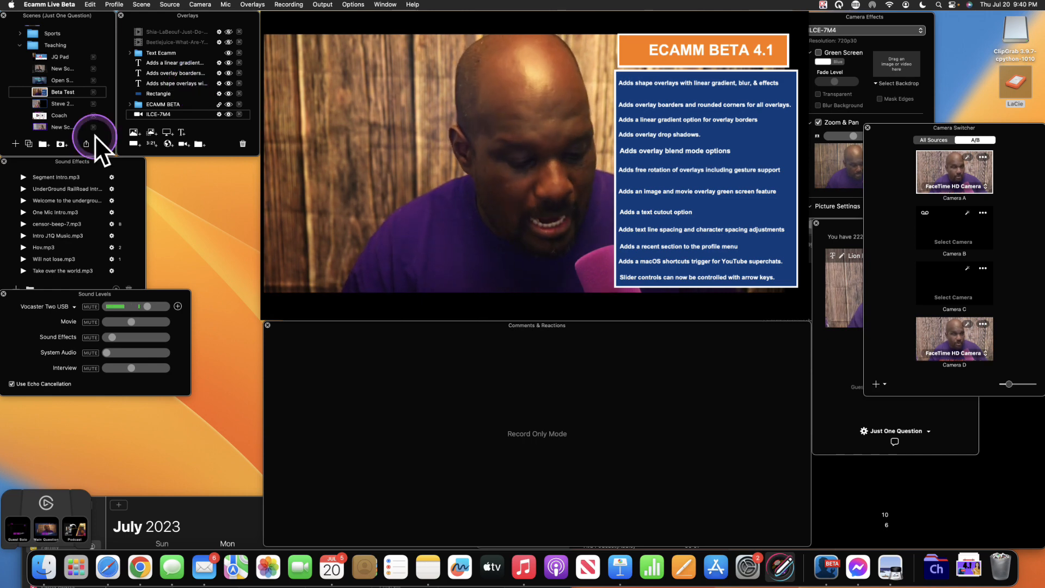
key("alt+s")
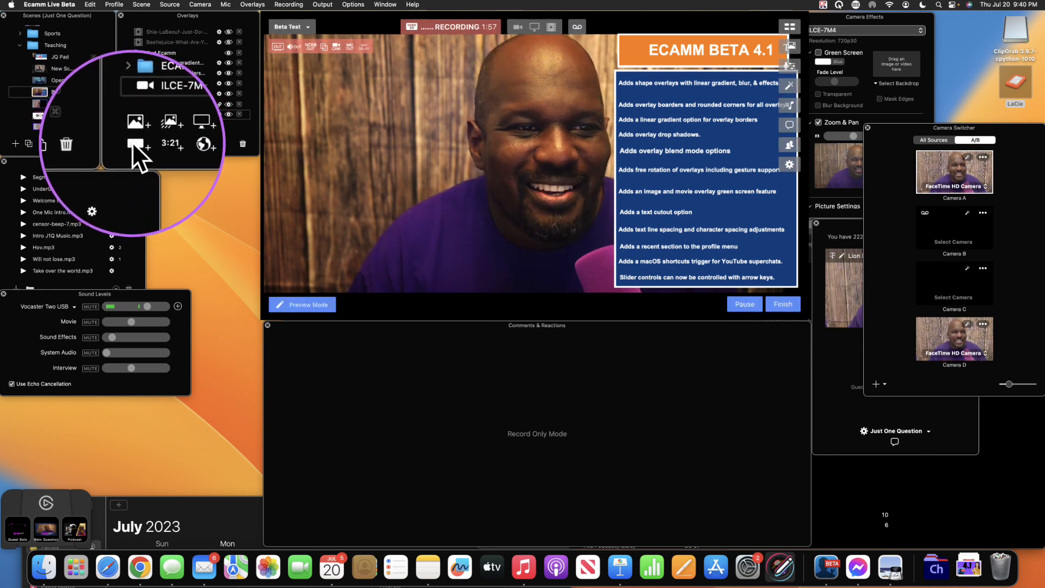
key("alt+s")
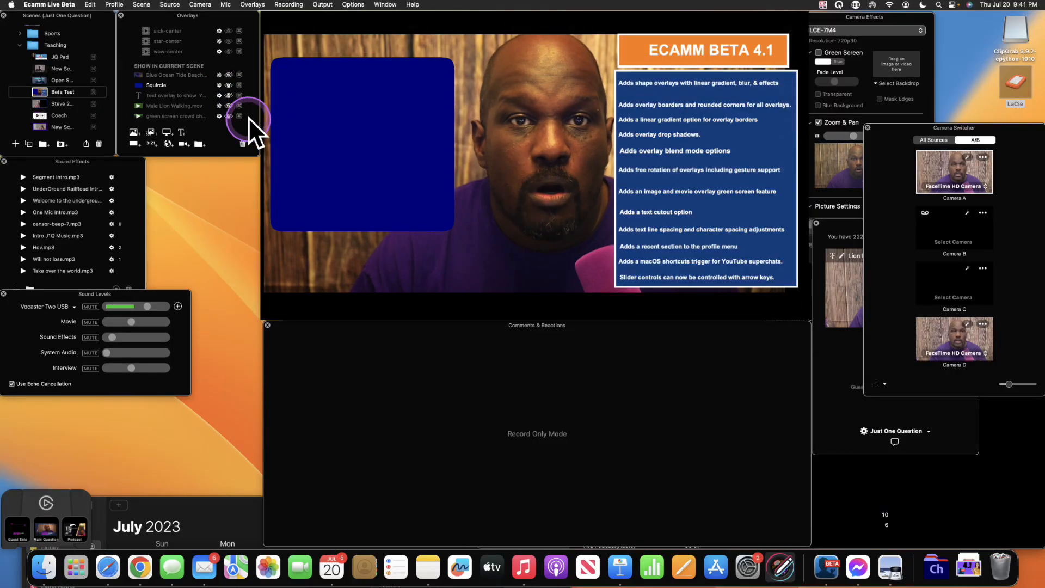
- Select the blue squircle overlay and open its shape settings
left_click(368, 129)
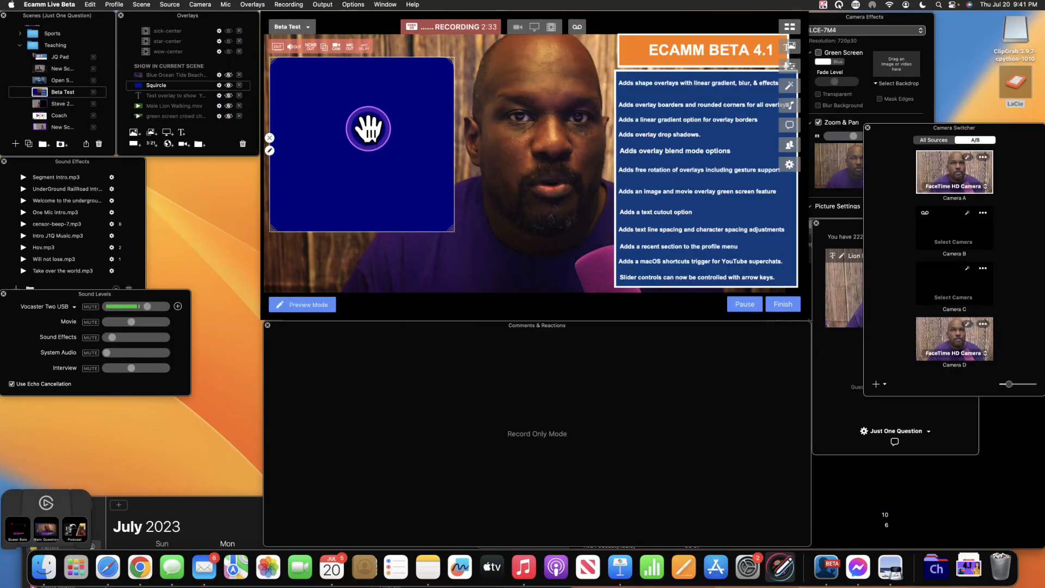
left_click(269, 150)
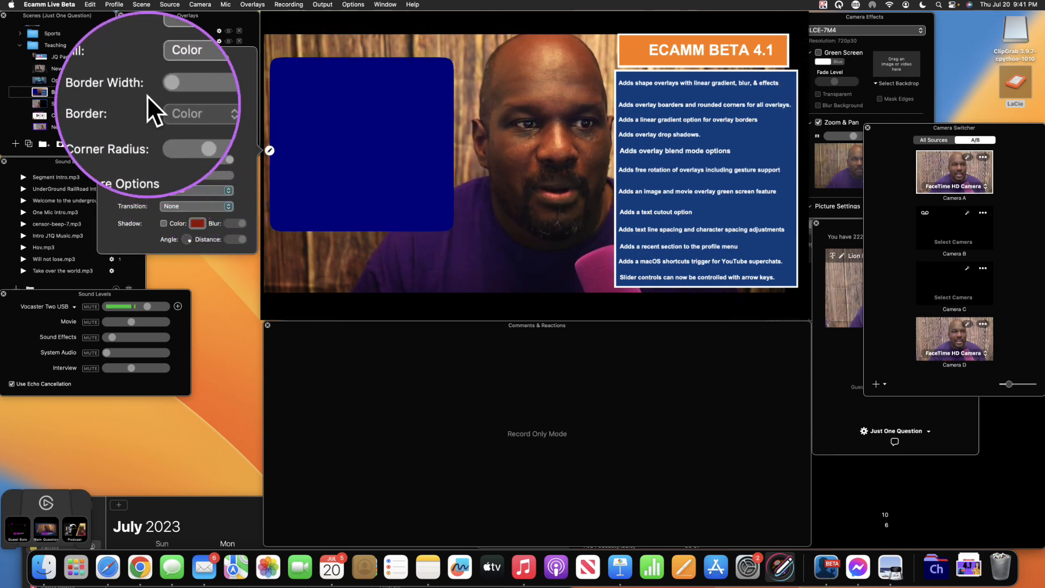
left_click(337, 149)
double_click(349, 148)
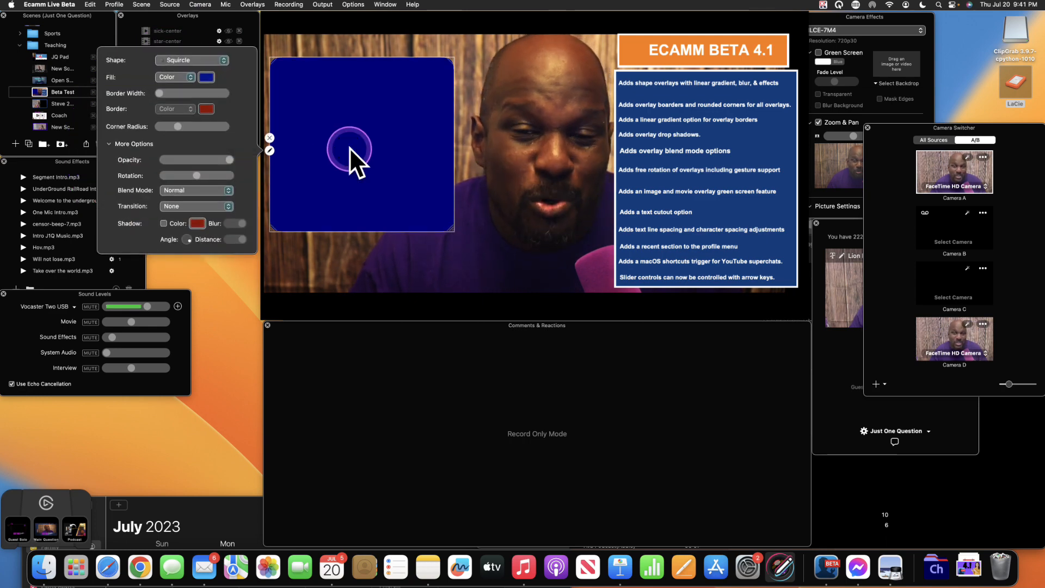
- Try the Rectangle and Circle shapes, then return the overlay to Squircle
left_click(222, 60)
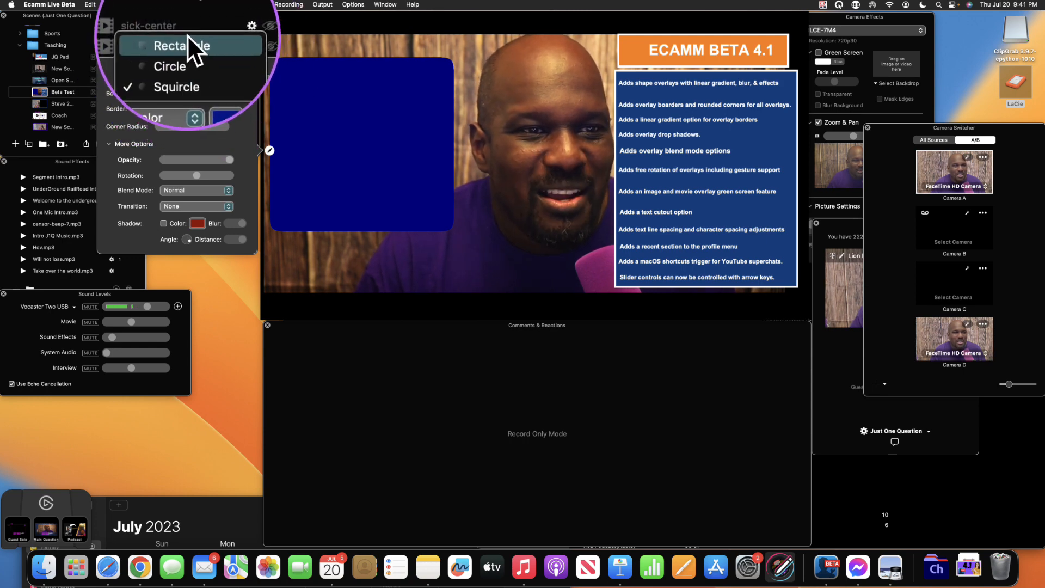
left_click(187, 38)
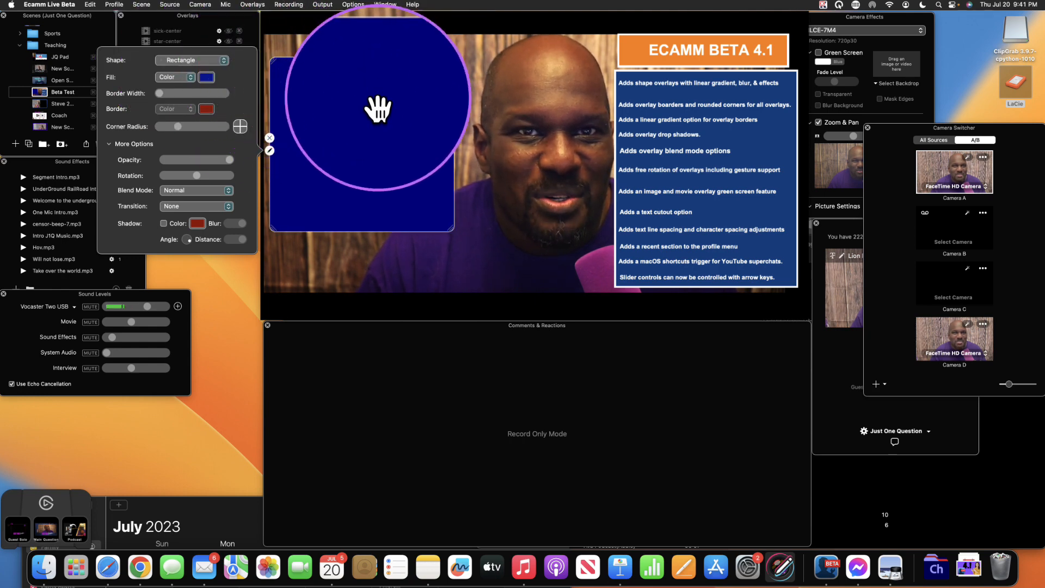
left_click(223, 60)
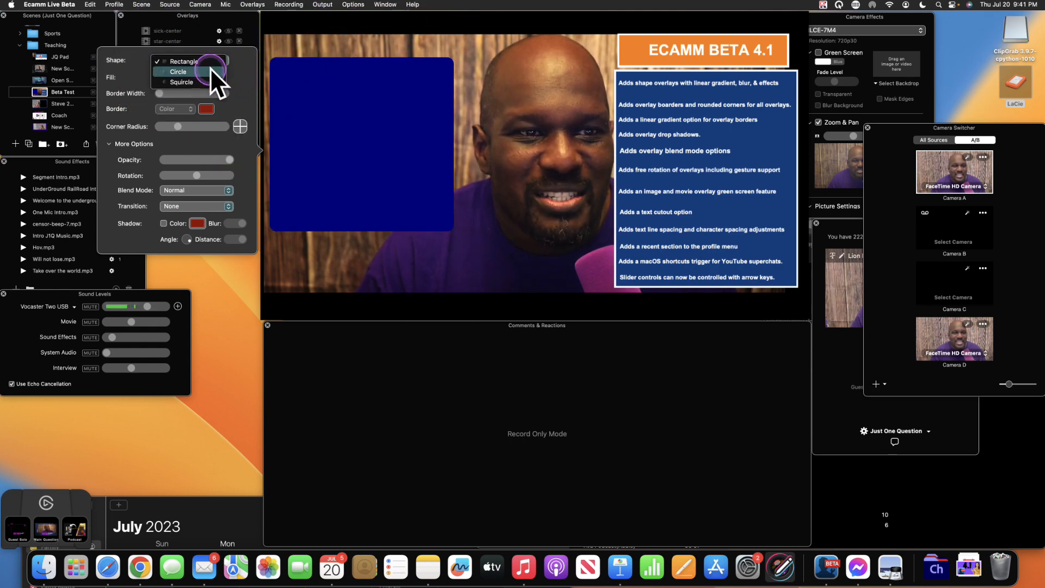
left_click(210, 67)
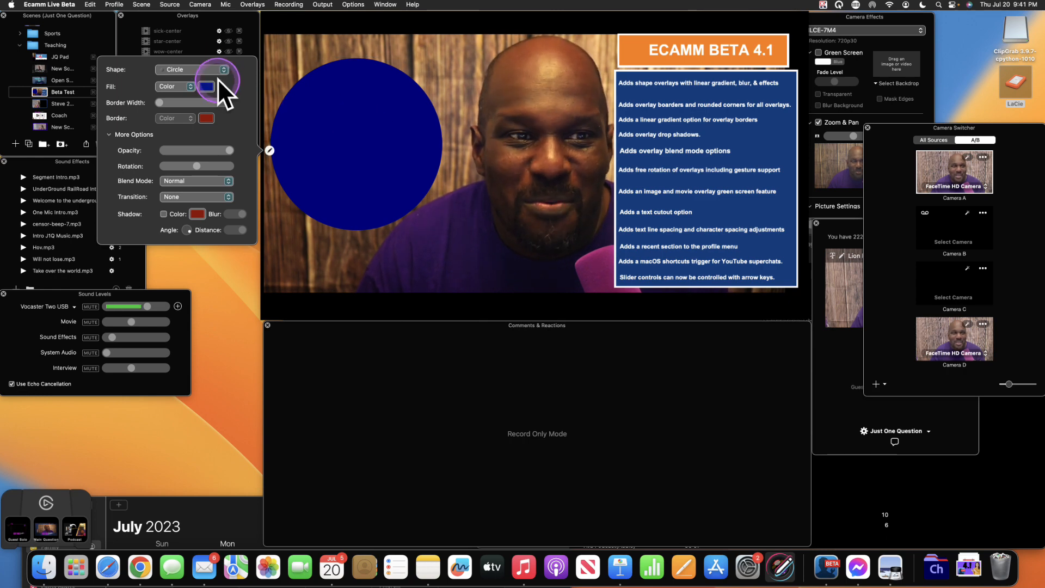
left_click(222, 70)
left_click(210, 80)
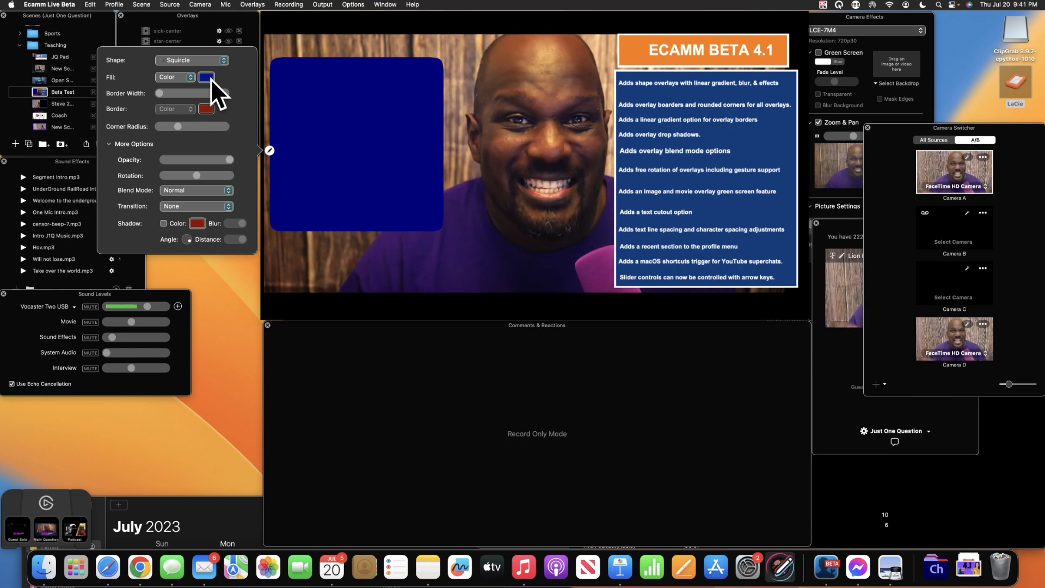
- Bring up the colour pencils and set the squircle's fill to Cayenne red
key("alt+a")
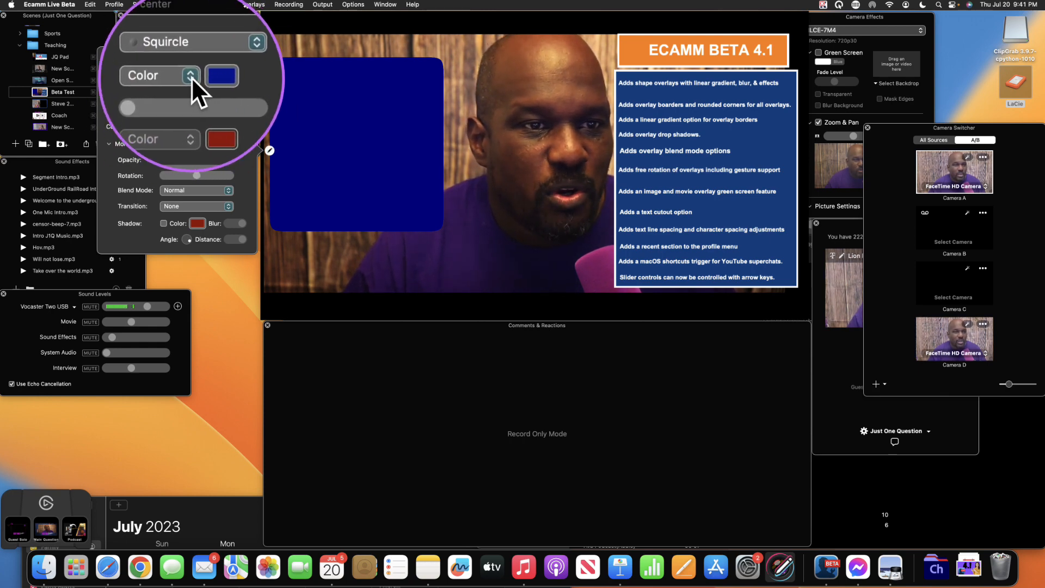
key("alt+a")
left_click(208, 76)
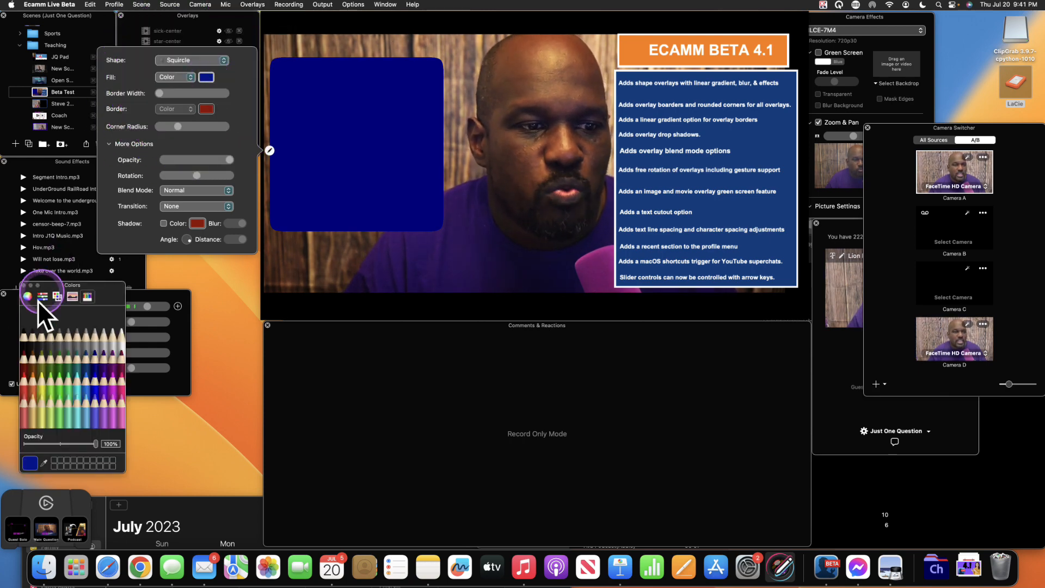
left_click(25, 354)
key("alt+a")
key("alt+a")
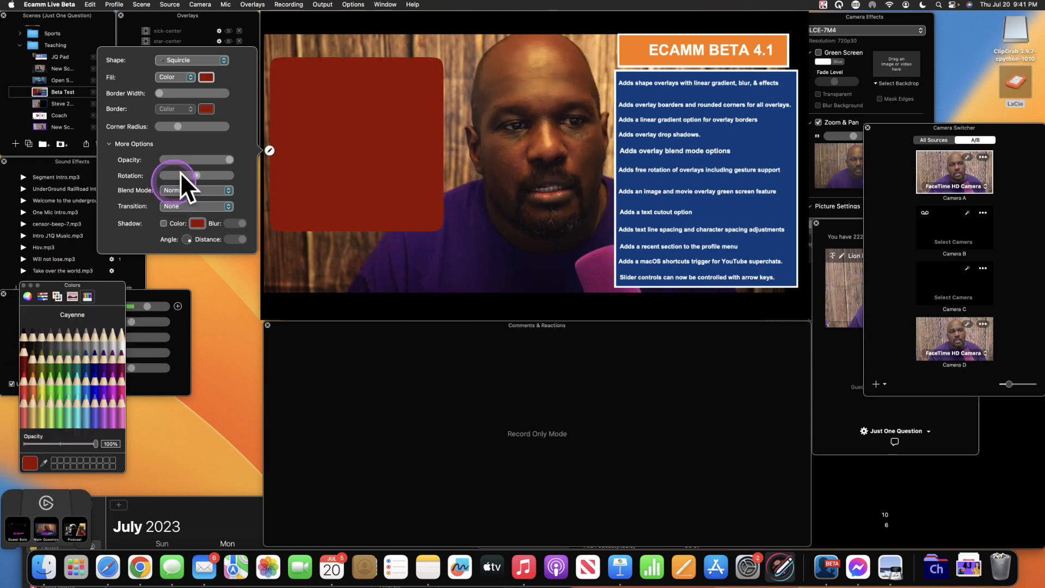
left_click(208, 73)
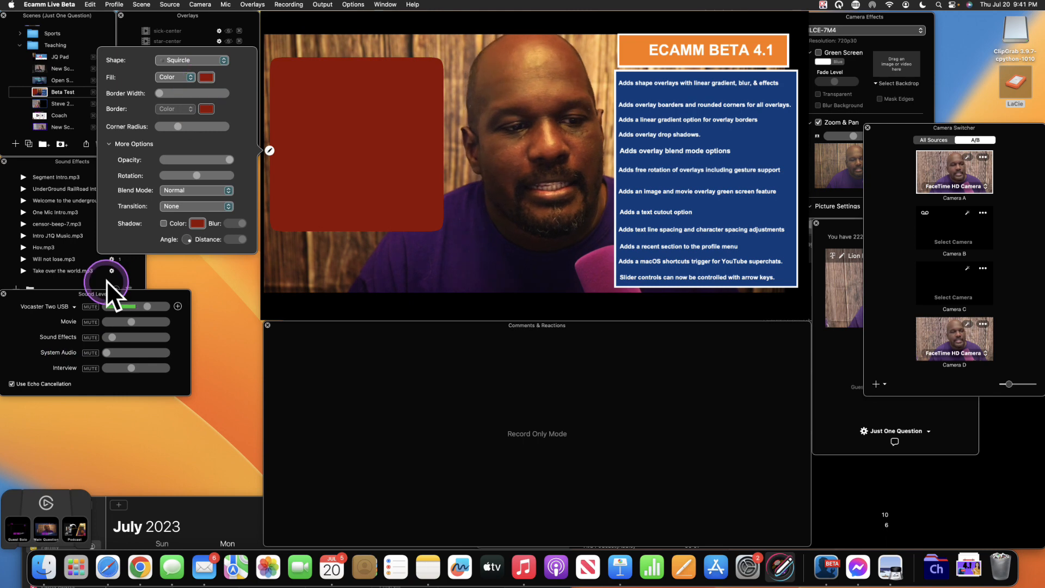
- Try Clover green and Ocean blue fills, settling on Midnight dark blue
left_click(212, 77)
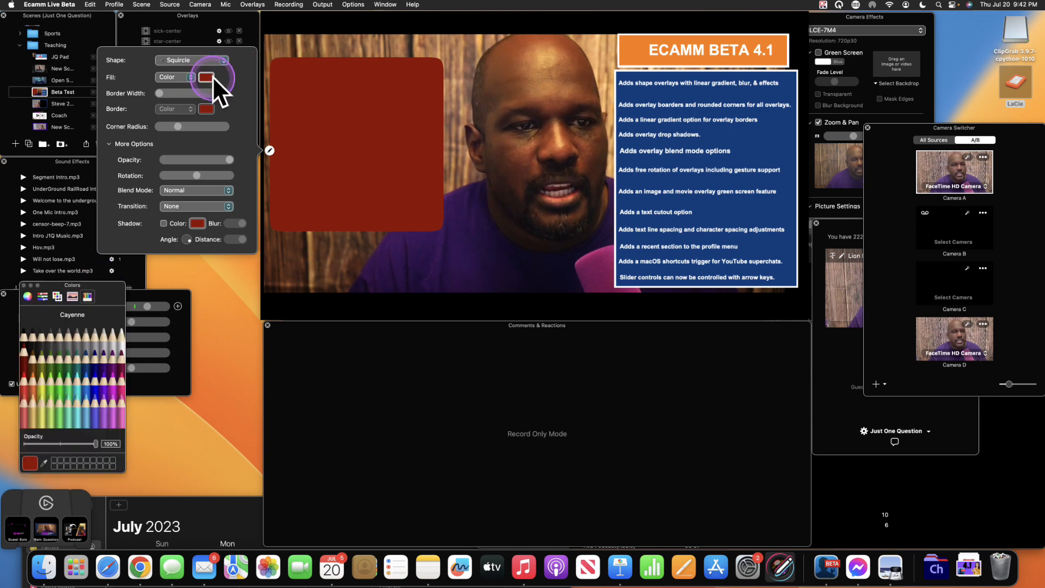
left_click(57, 351)
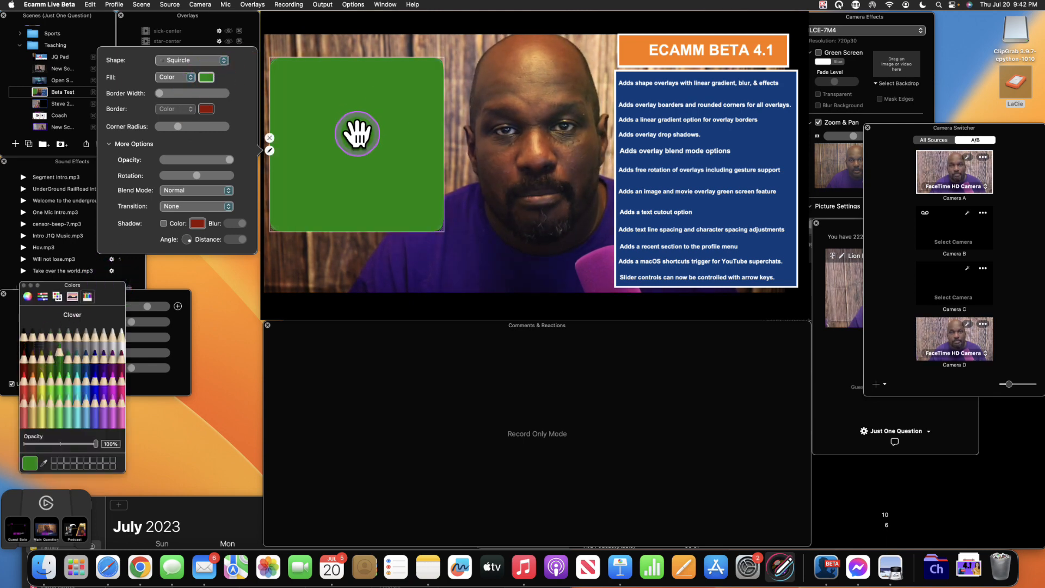
left_click(207, 77)
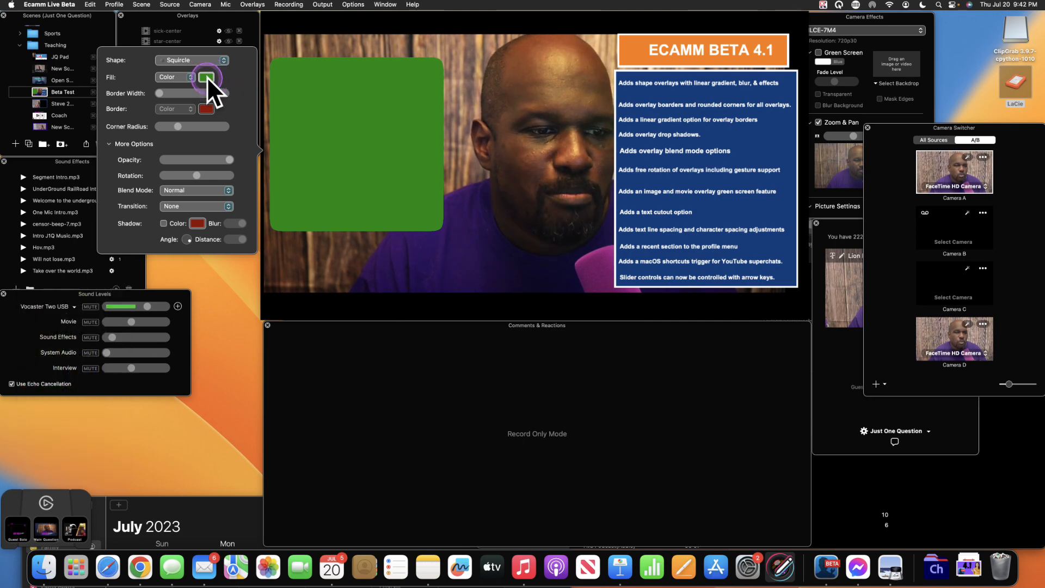
left_click(85, 354)
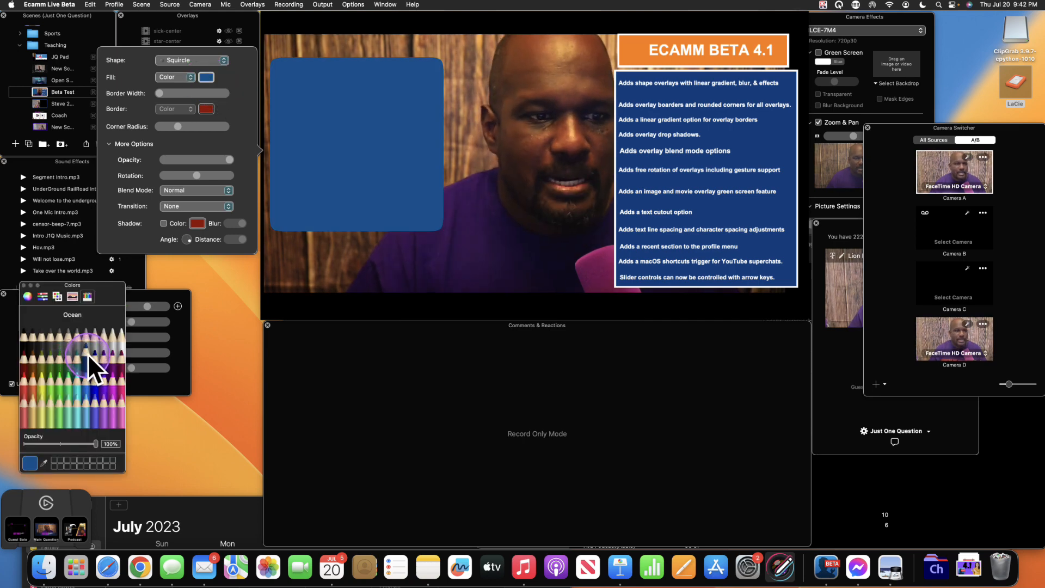
left_click(92, 351)
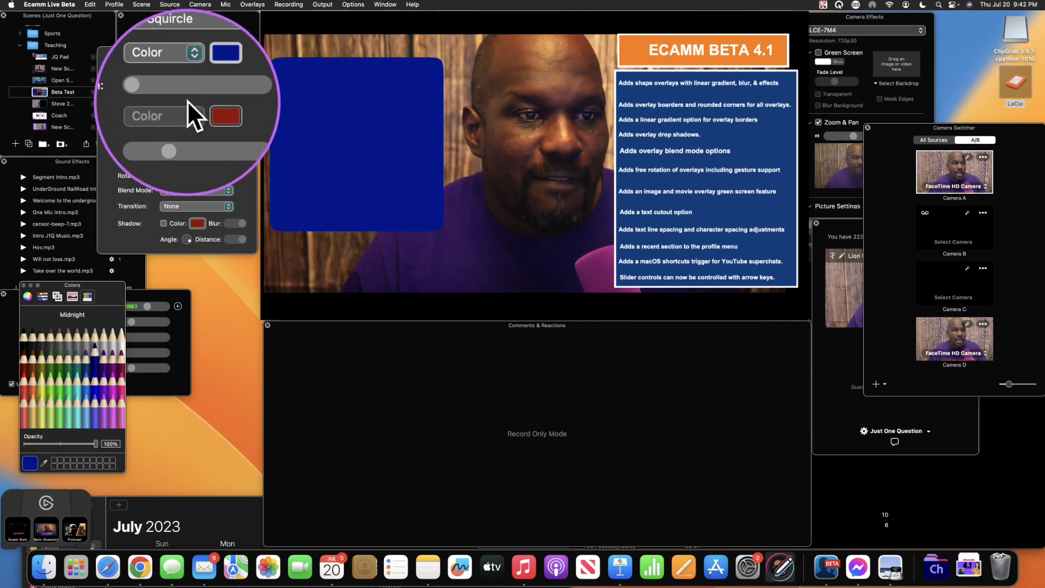
left_click(190, 76)
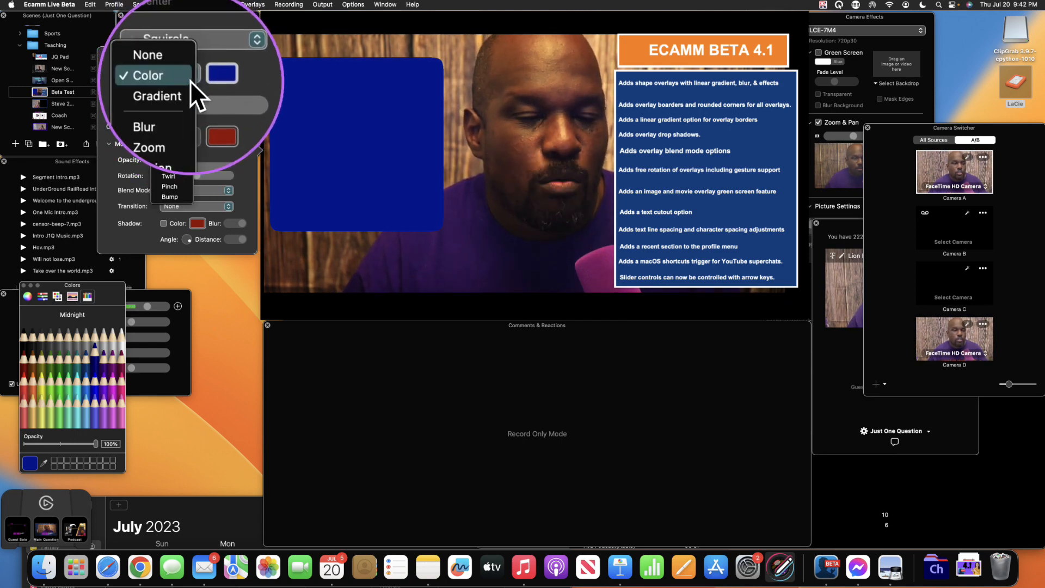
- Switch the fill to a Gradient ending in Cayenne red and angle it diagonally
left_click(182, 88)
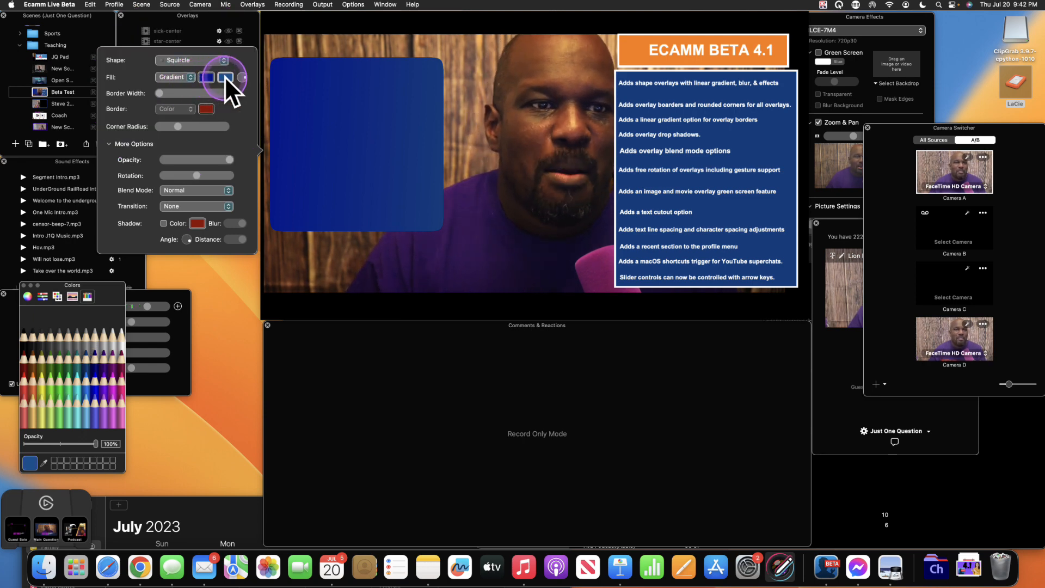
left_click(65, 348)
left_click(23, 351)
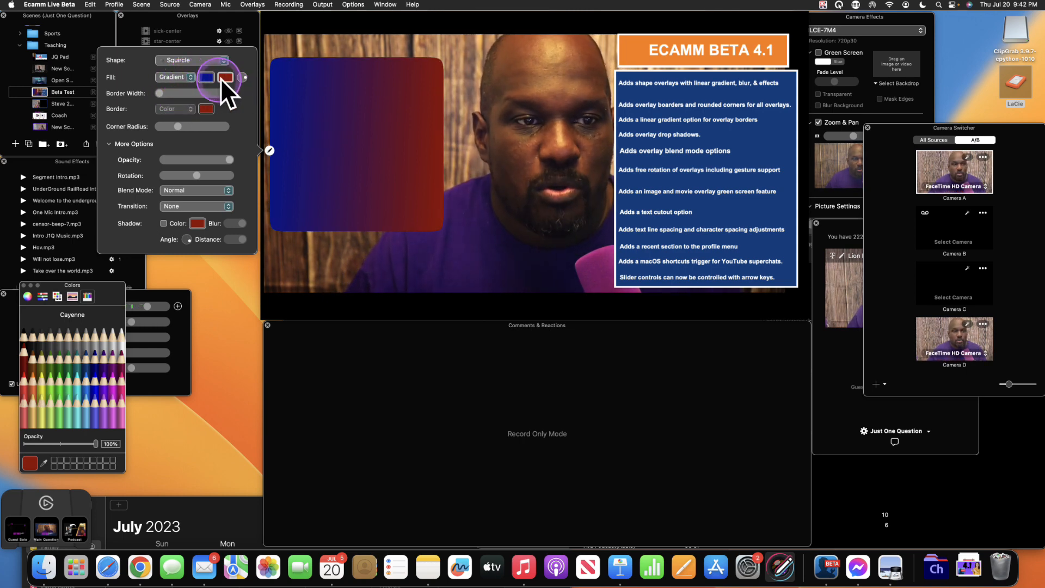
left_click(245, 77)
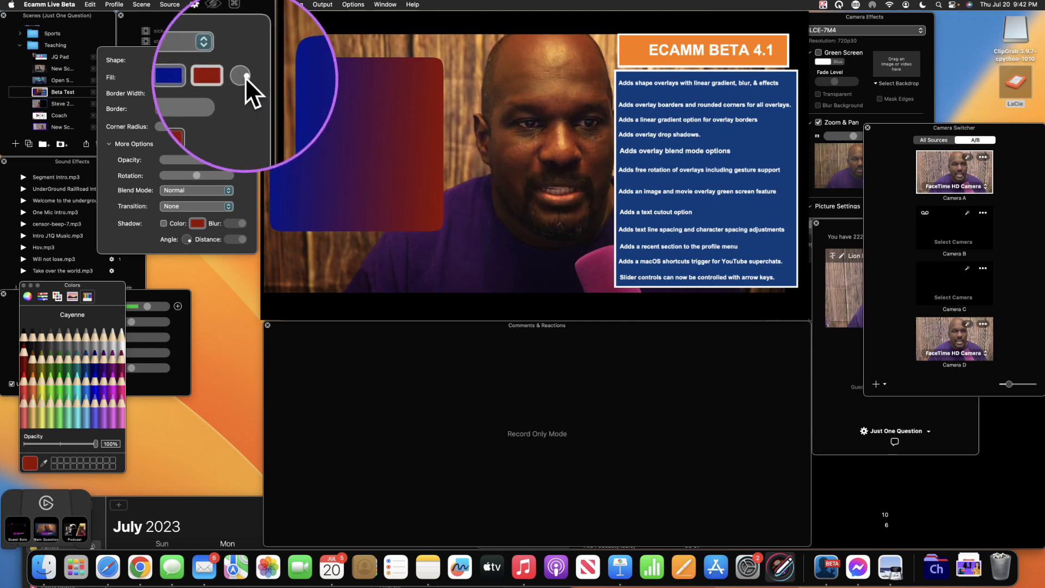
left_click_drag(243, 78, 238, 80)
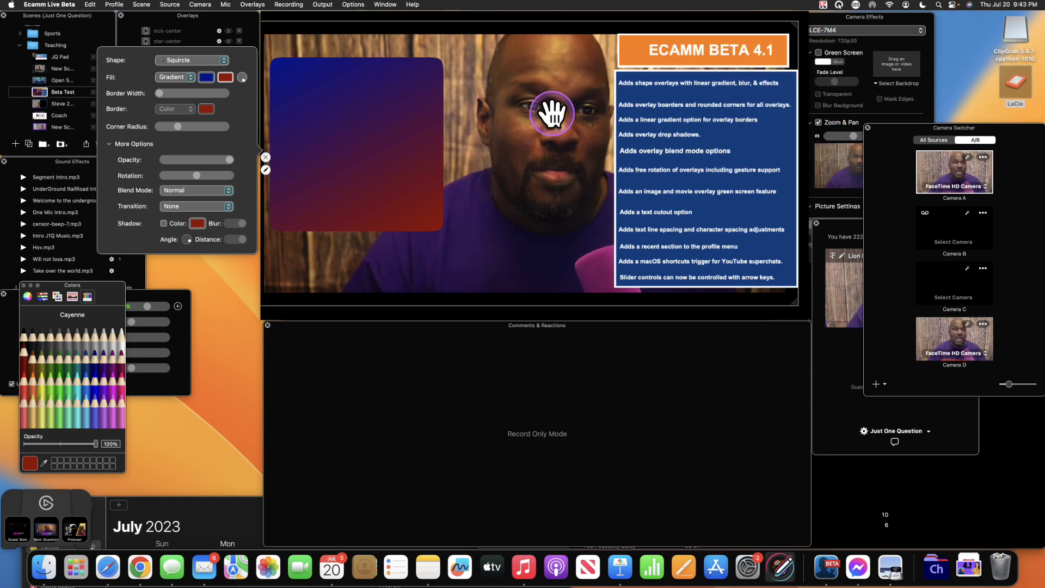
- Set the fill to None and nudge the empty squircle outline slightly right
left_click(192, 77)
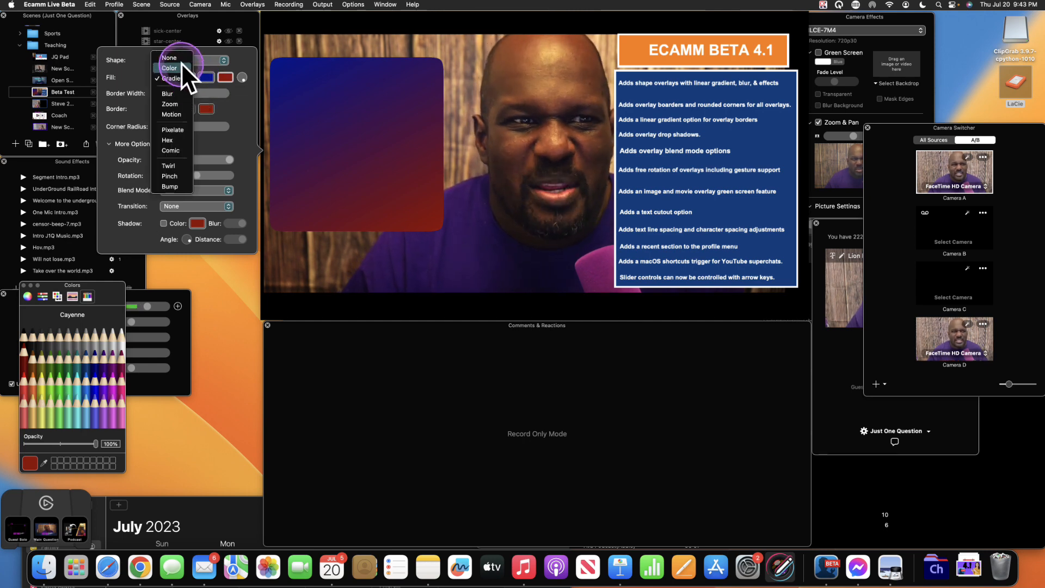
left_click(178, 59)
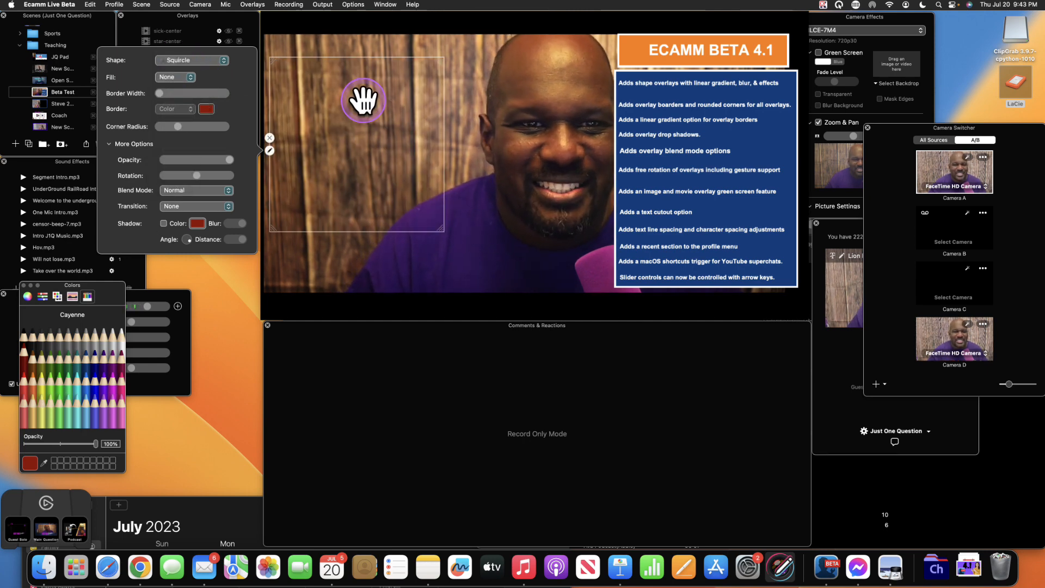
left_click_drag(363, 101, 376, 96)
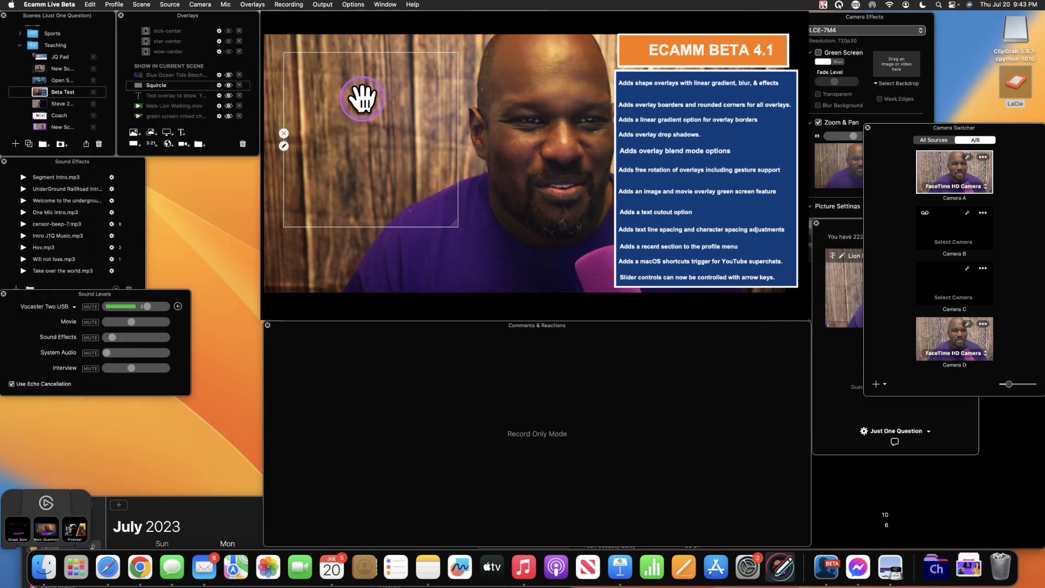
left_click(283, 146)
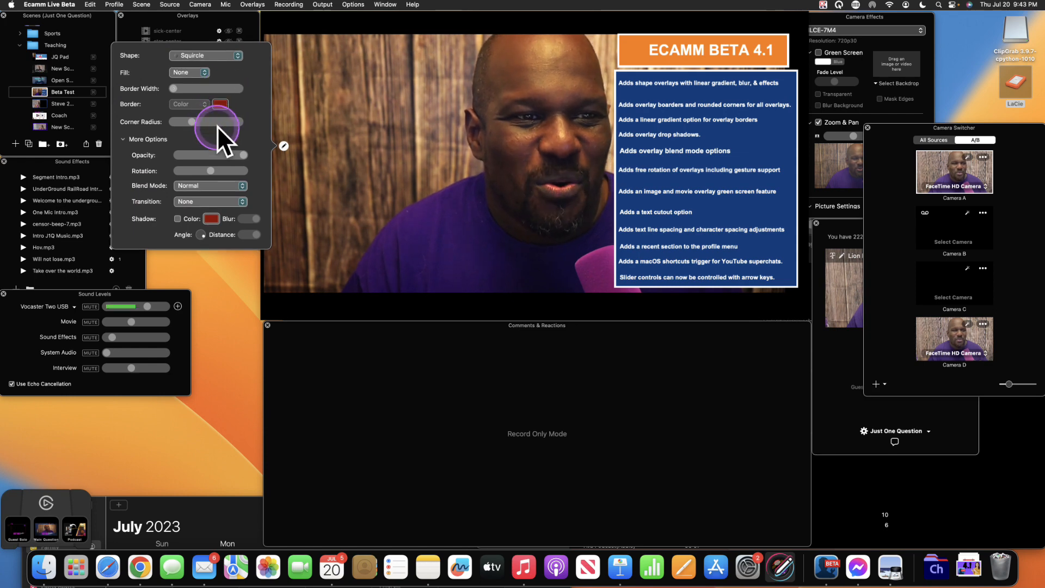
- Switch the fill to a solid Color, then back to the blue-to-red Gradient
left_click(198, 73)
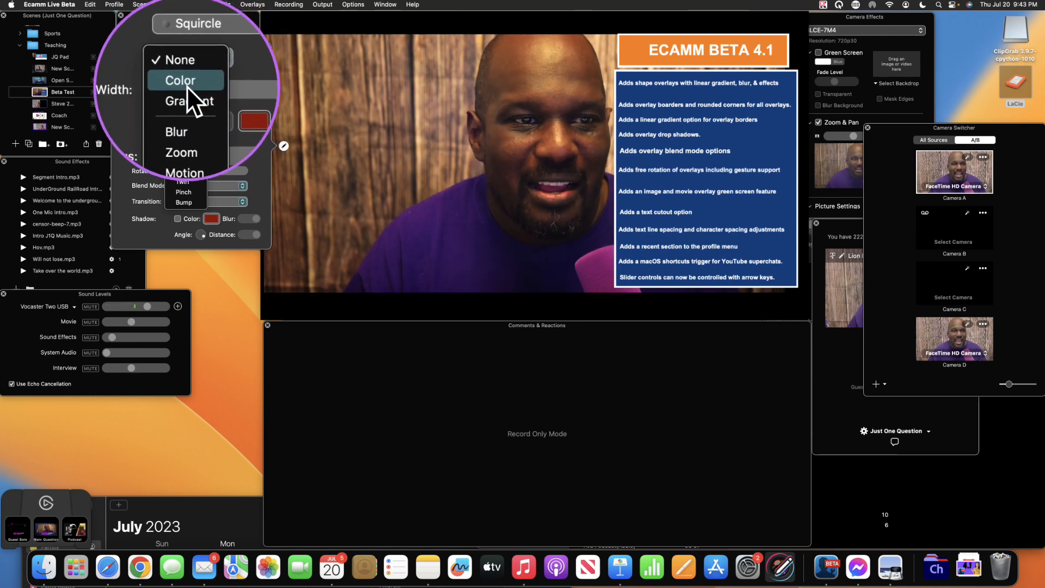
left_click(187, 86)
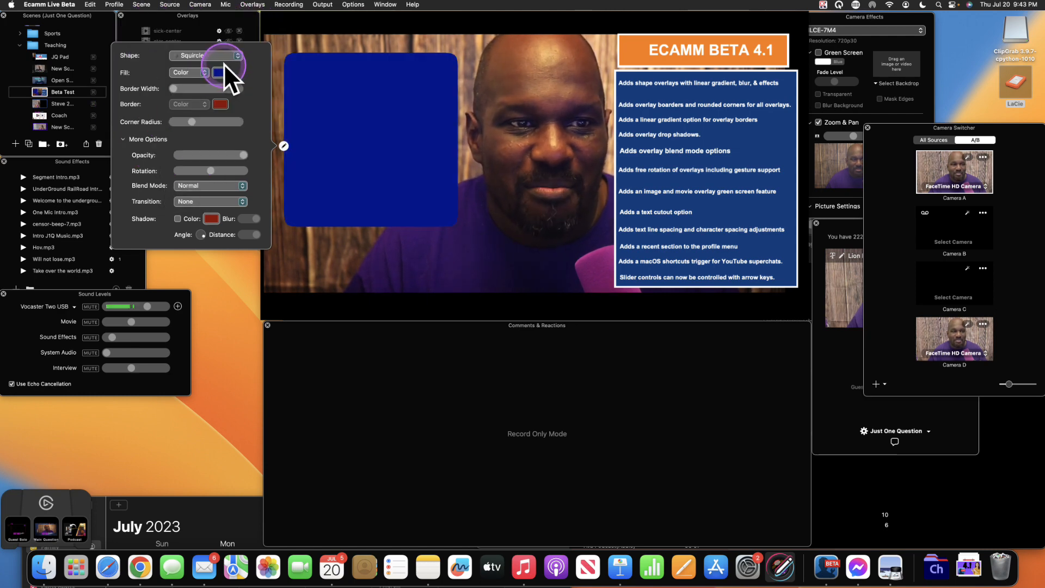
left_click(204, 74)
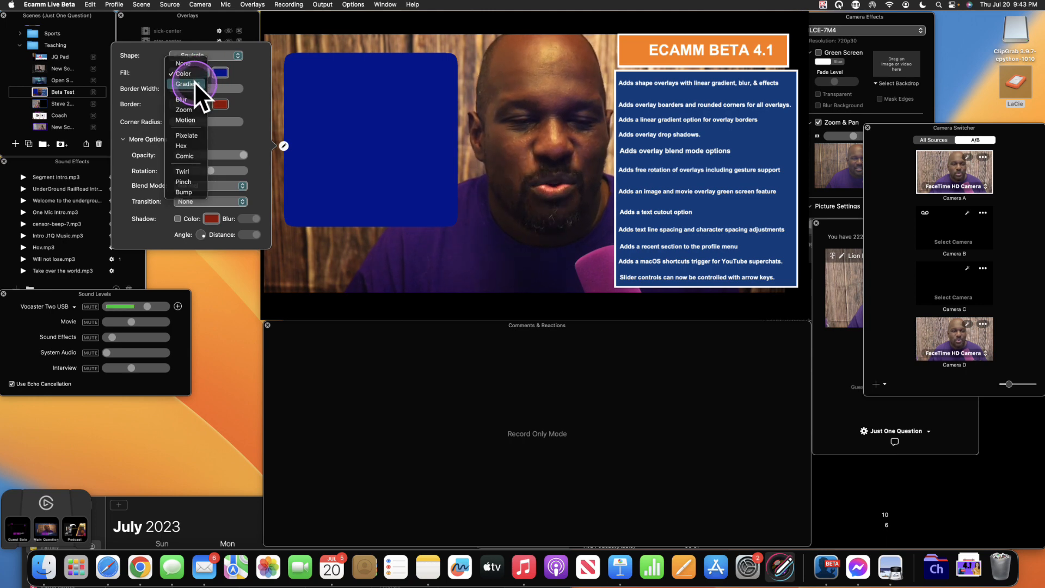
left_click(194, 82)
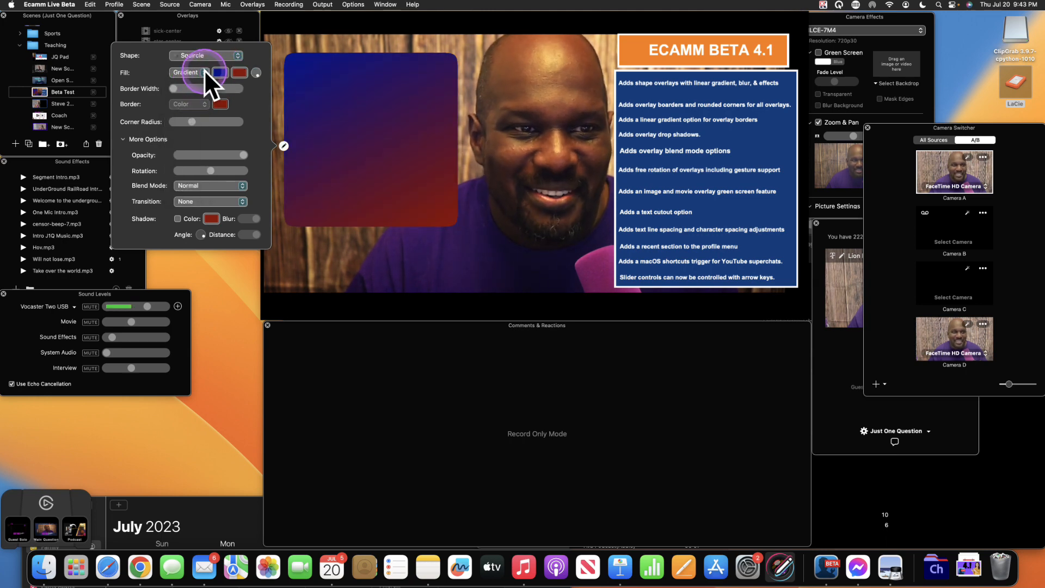
left_click(204, 71)
- Change the squircle's fill to Blur and move it over the presenter's face
left_click(192, 87)
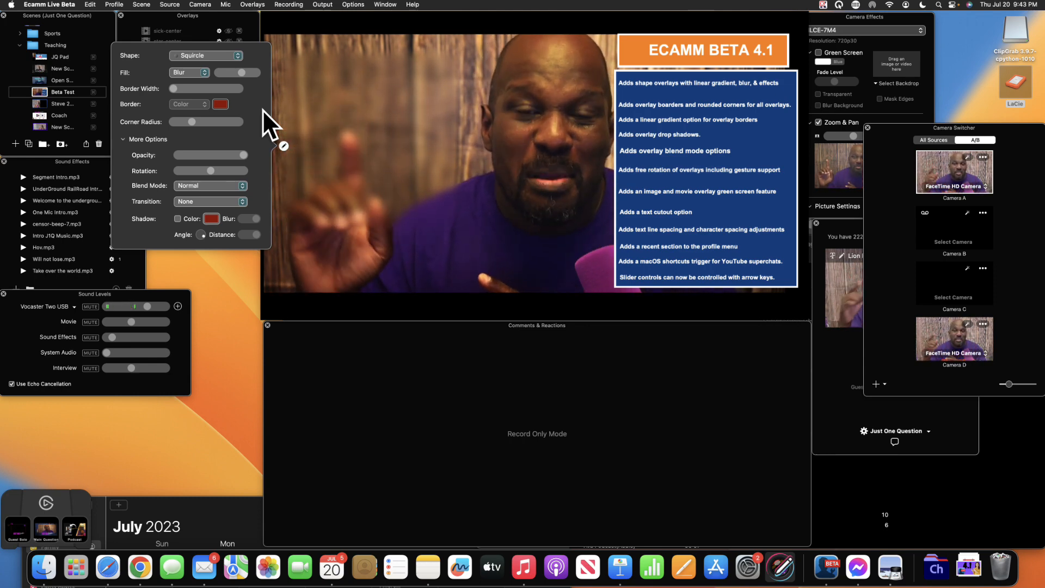
left_click(317, 115)
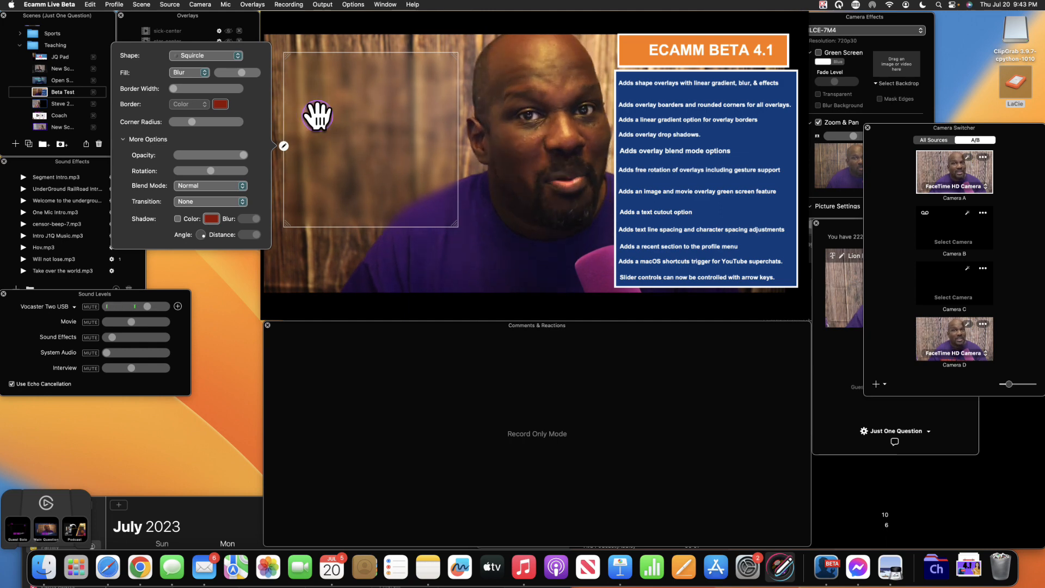
left_click_drag(317, 116, 401, 104)
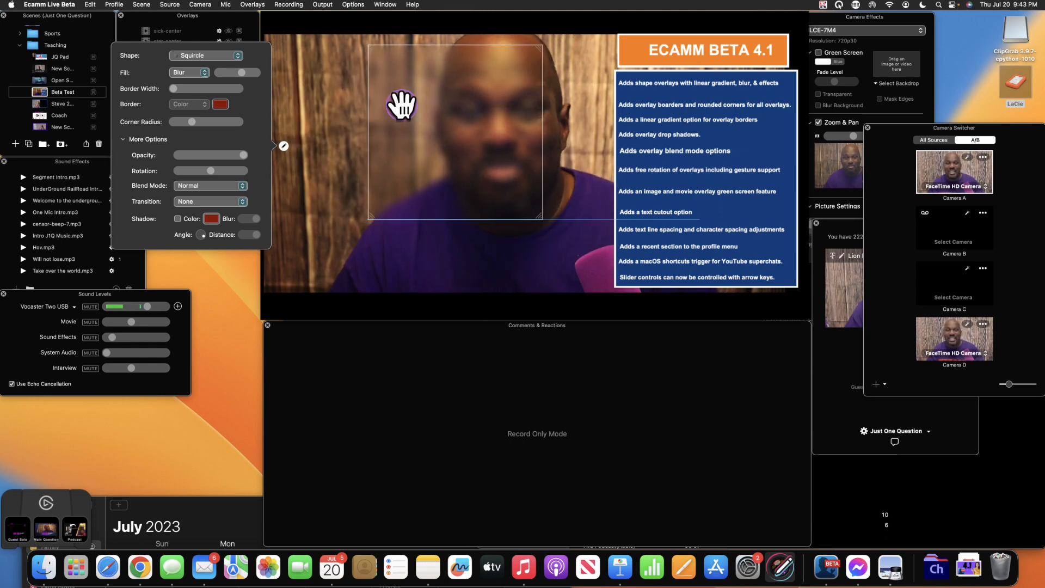
left_click(443, 95)
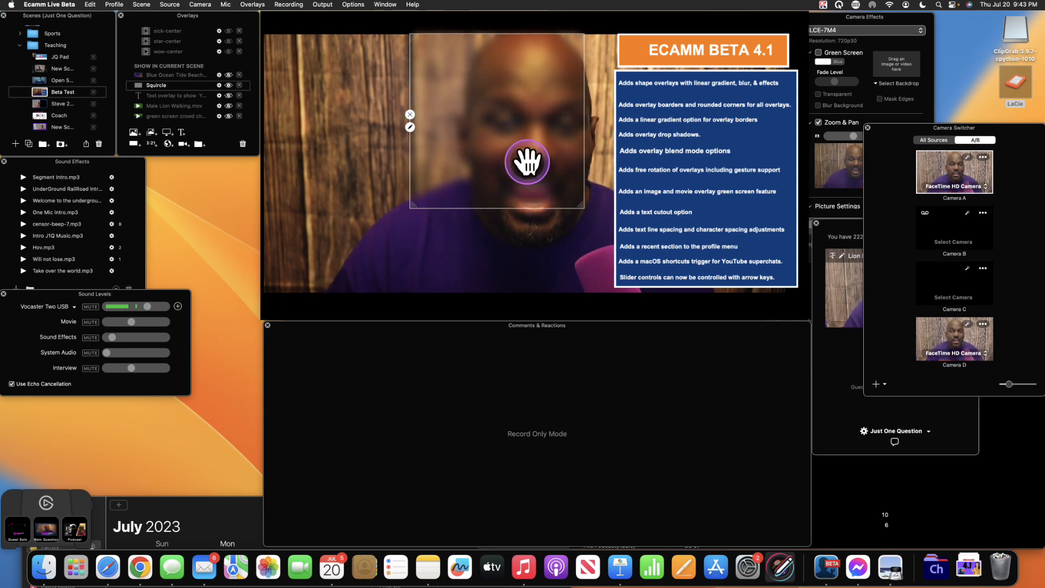
- Move and enlarge the blur patch over the feature-list text, sliding it down the list
left_click_drag(538, 162, 736, 199)
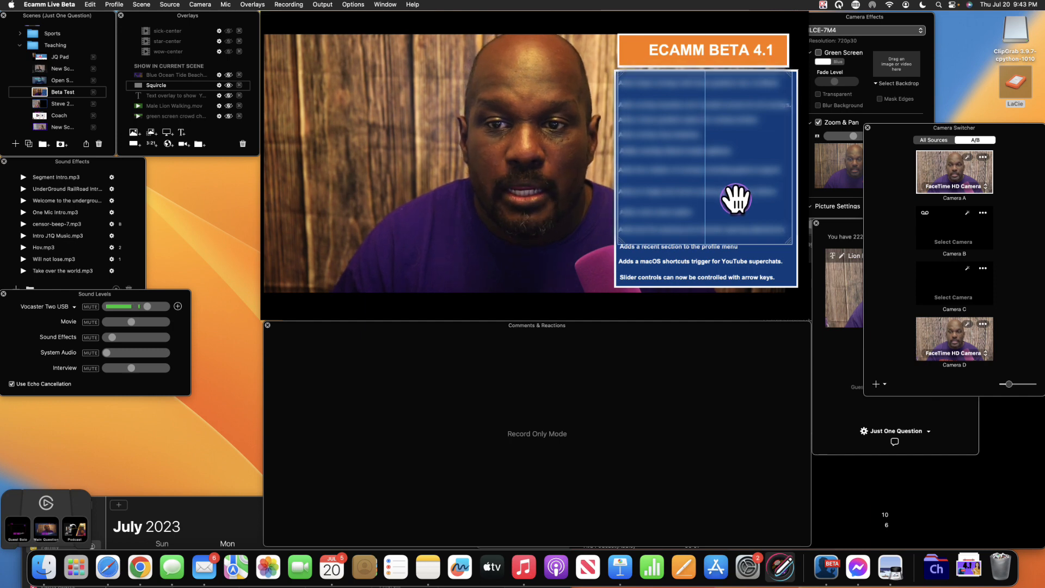
left_click_drag(784, 239, 786, 274)
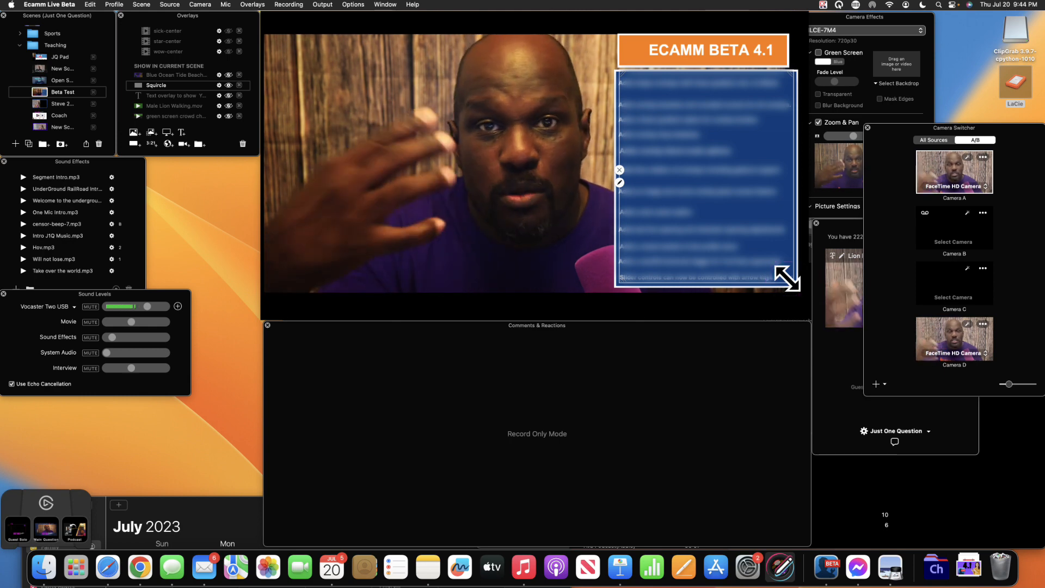
left_click(728, 160)
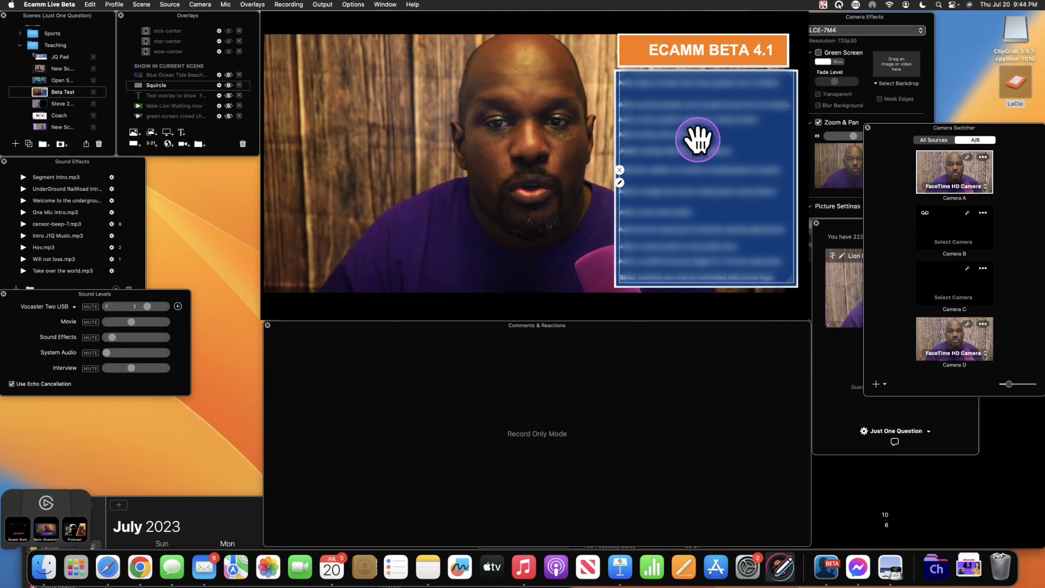
left_click_drag(697, 139, 697, 147)
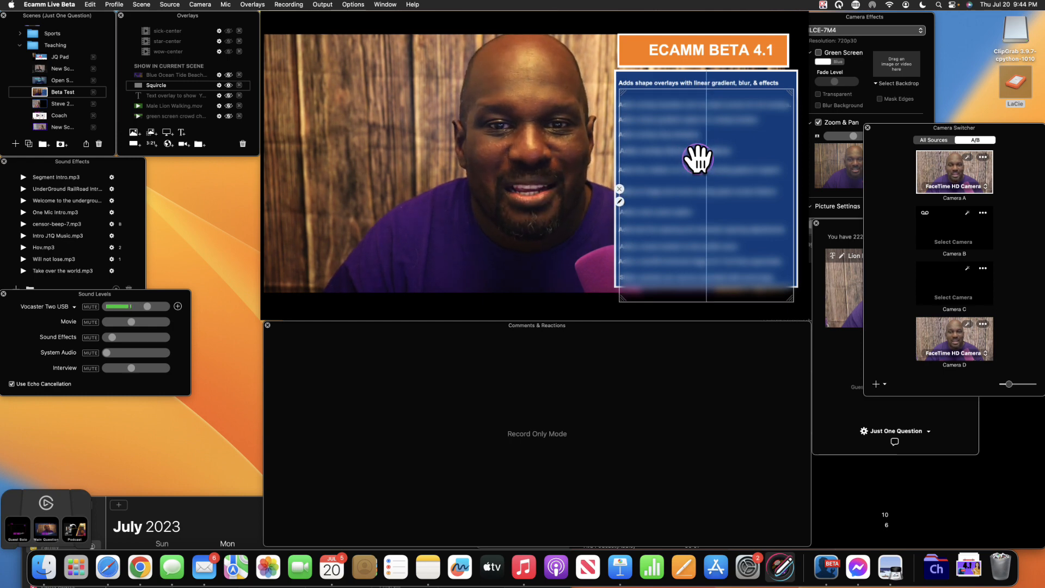
left_click_drag(697, 159, 697, 174)
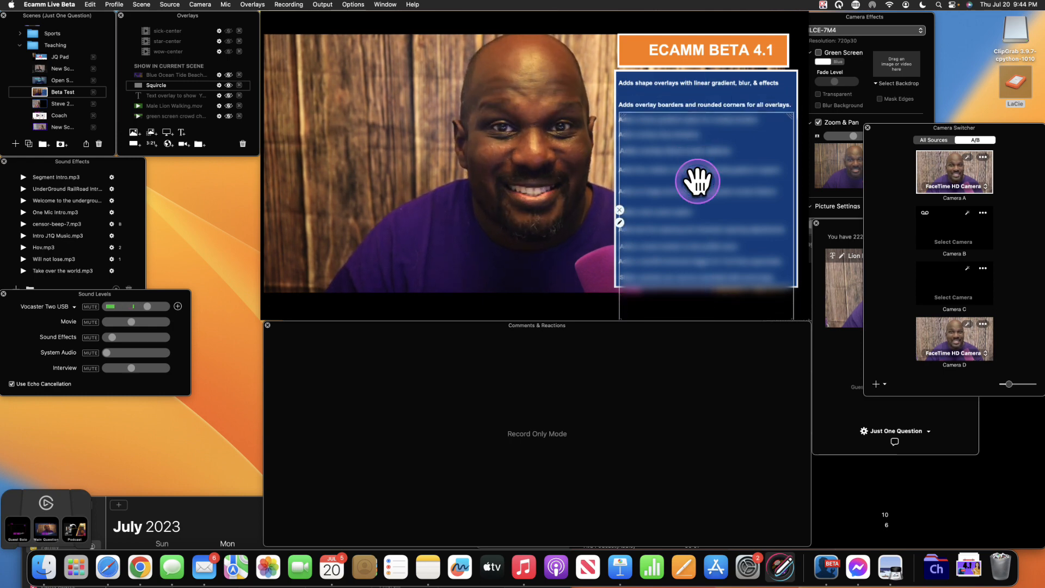
left_click_drag(697, 188, 499, 108)
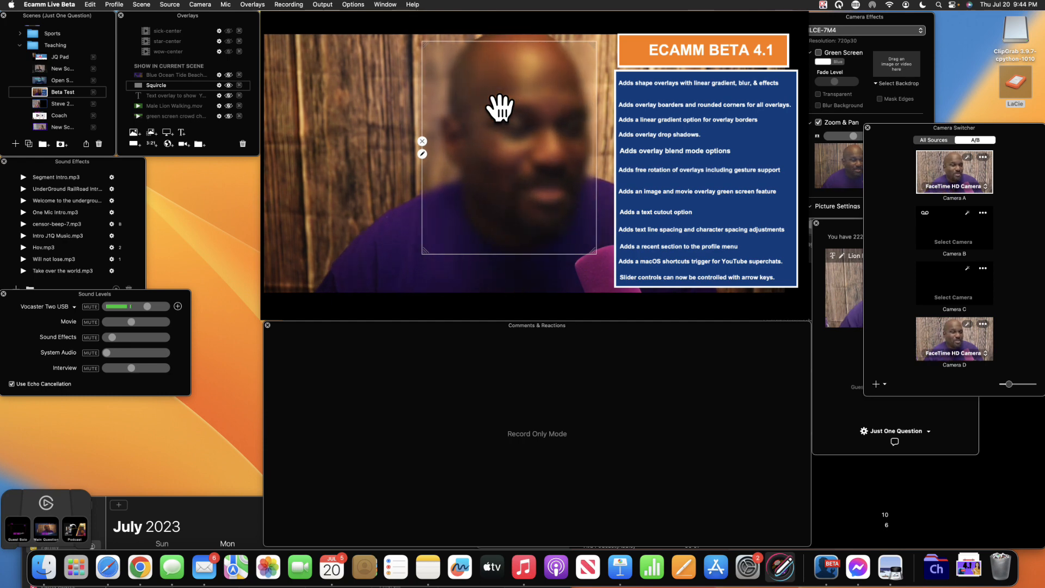
- Bring the blur patch back over the face and slightly increase the blur strength
left_click_drag(499, 108, 322, 116)
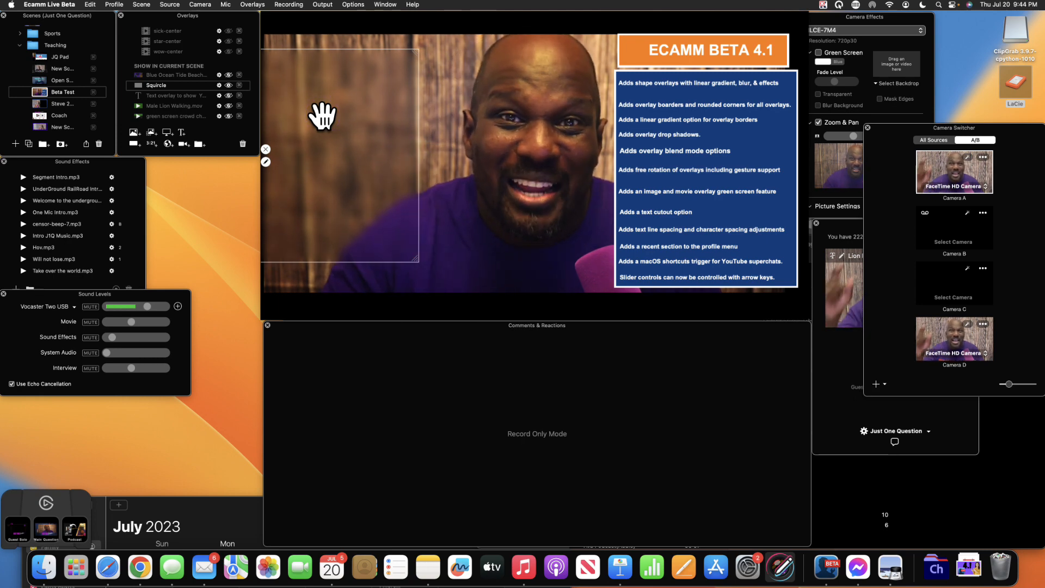
left_click_drag(324, 112, 514, 95)
left_click(437, 139)
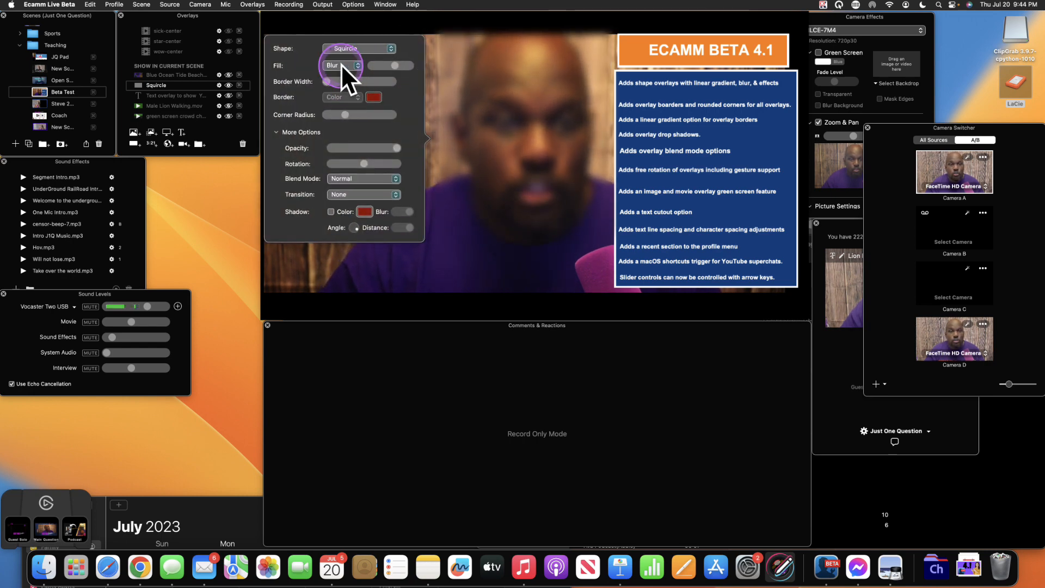
mouse_move(396, 65)
left_mouse_down()
mouse_move(410, 66)
mouse_move(375, 63)
mouse_move(414, 70)
mouse_move(384, 67)
mouse_move(393, 67)
left_mouse_up()
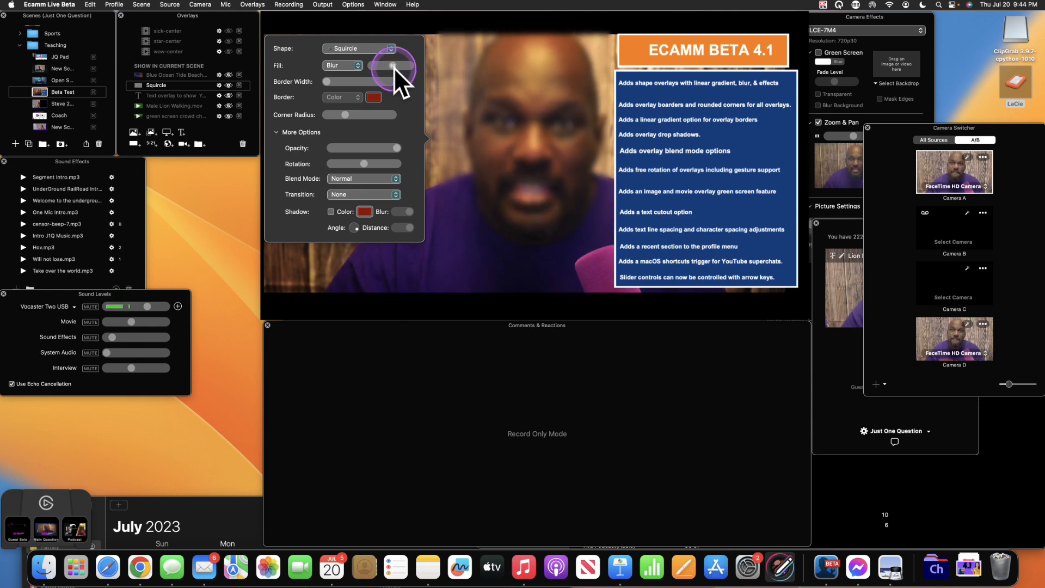
- Try Zoom and Motion fills, then set a strong Pixelate fill positioned over the face
left_click(356, 64)
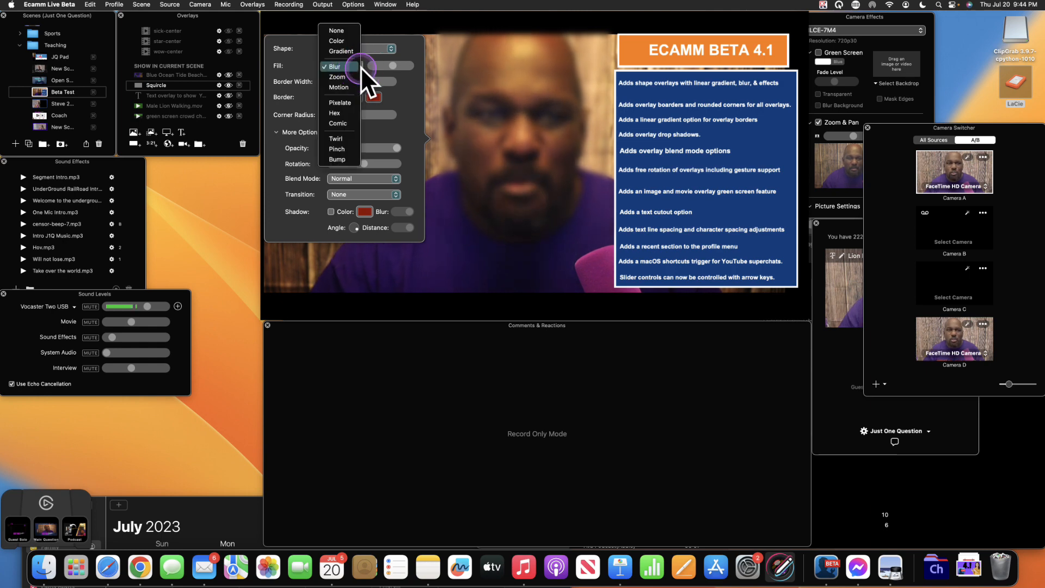
left_click(350, 76)
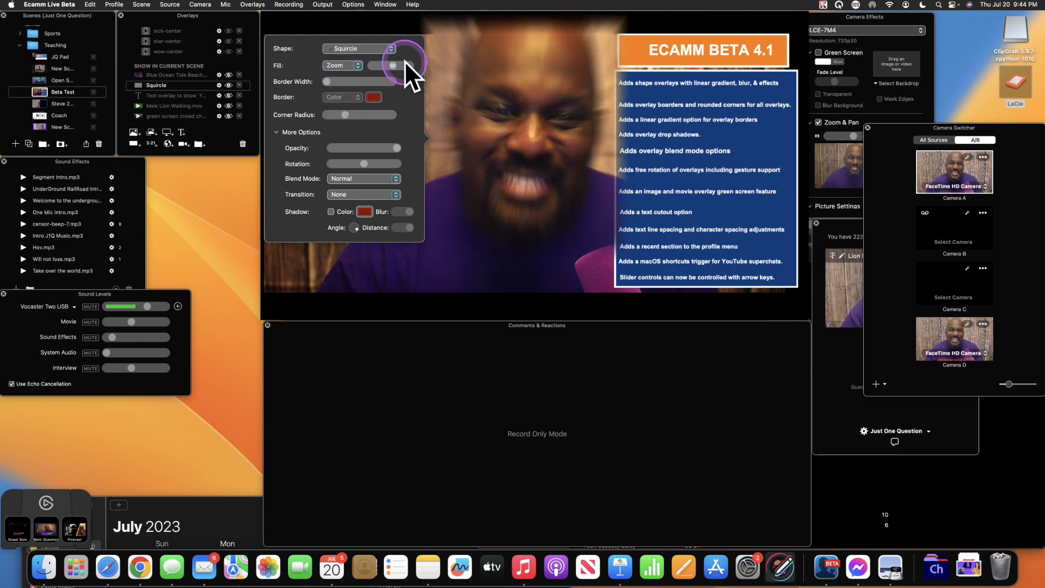
left_click_drag(392, 65, 390, 61)
left_click(353, 67)
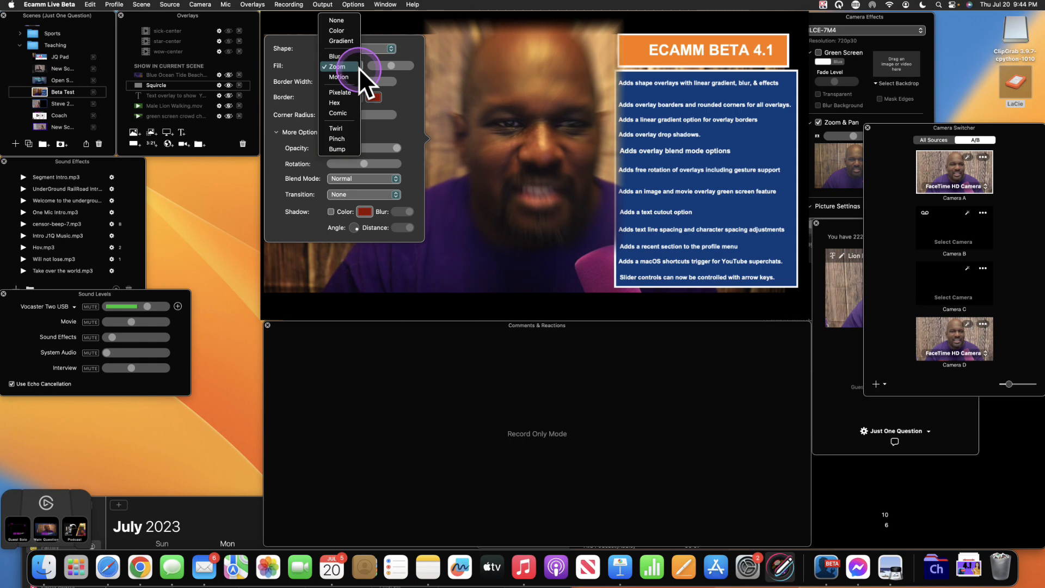
left_click(354, 74)
left_click(358, 66)
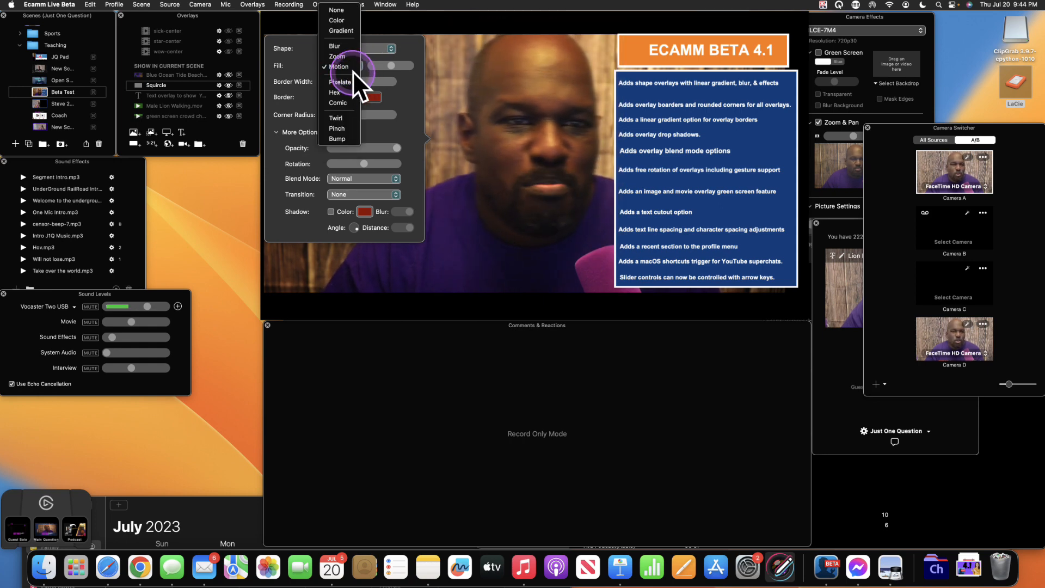
left_click(347, 80)
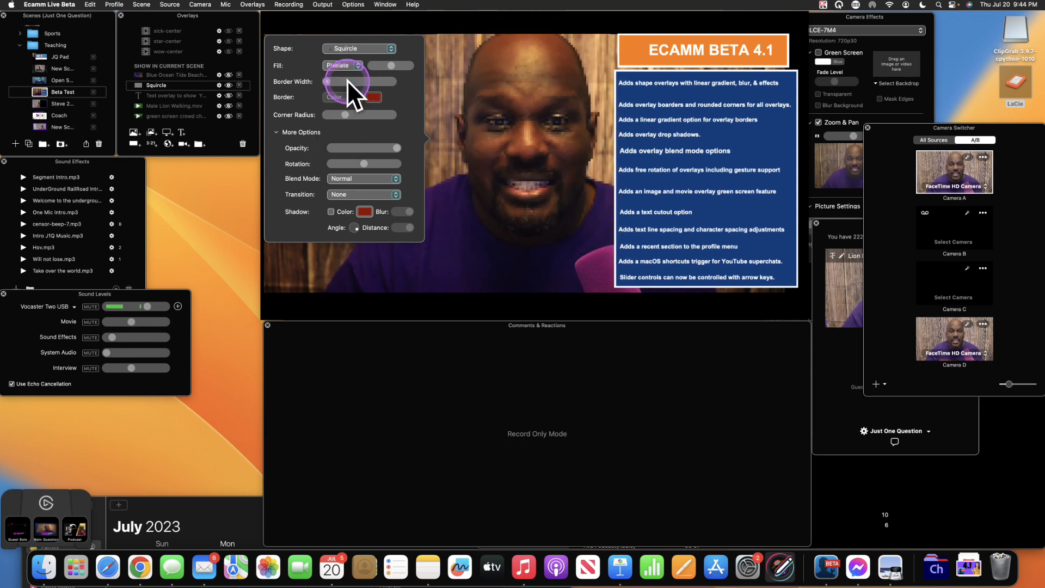
mouse_move(408, 68)
left_mouse_down()
mouse_move(392, 67)
mouse_move(404, 66)
left_mouse_up()
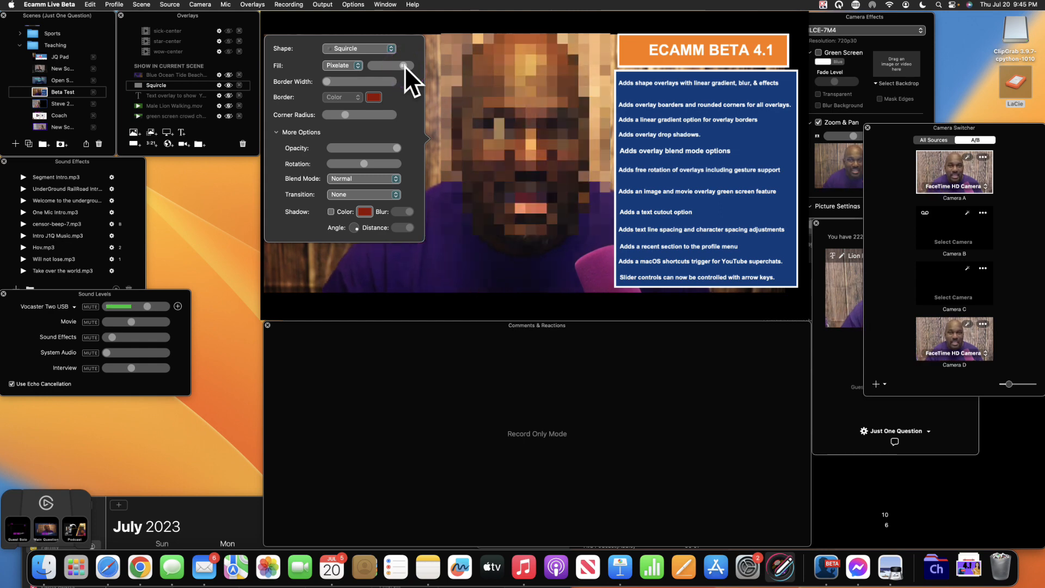
left_click_drag(474, 86, 501, 87)
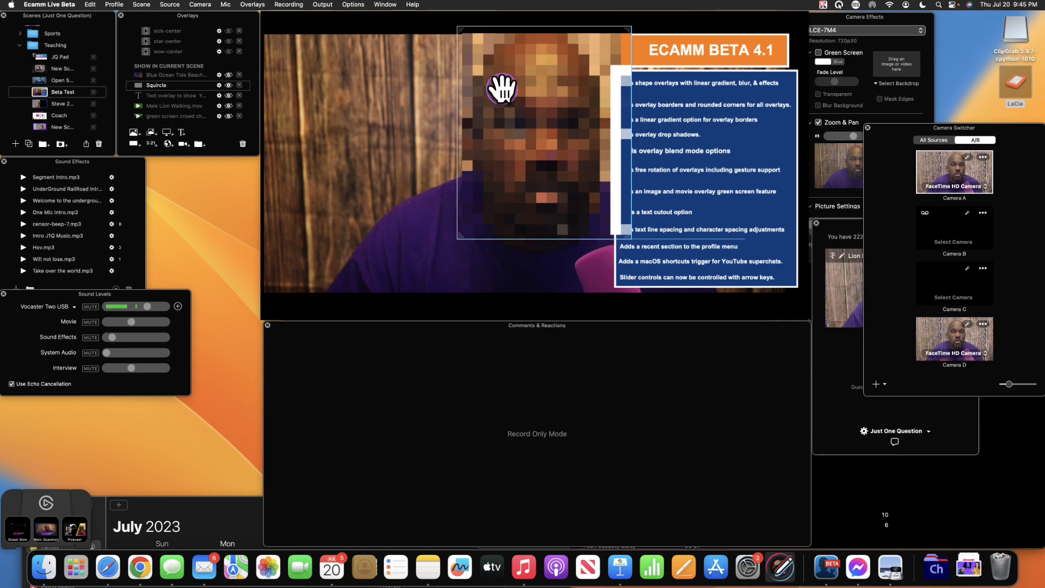
- Try a Hex mosaic fill with larger cells and a Comic fill, then choose None
left_click(502, 87)
left_click(382, 66)
left_click_drag(425, 63, 366, 77)
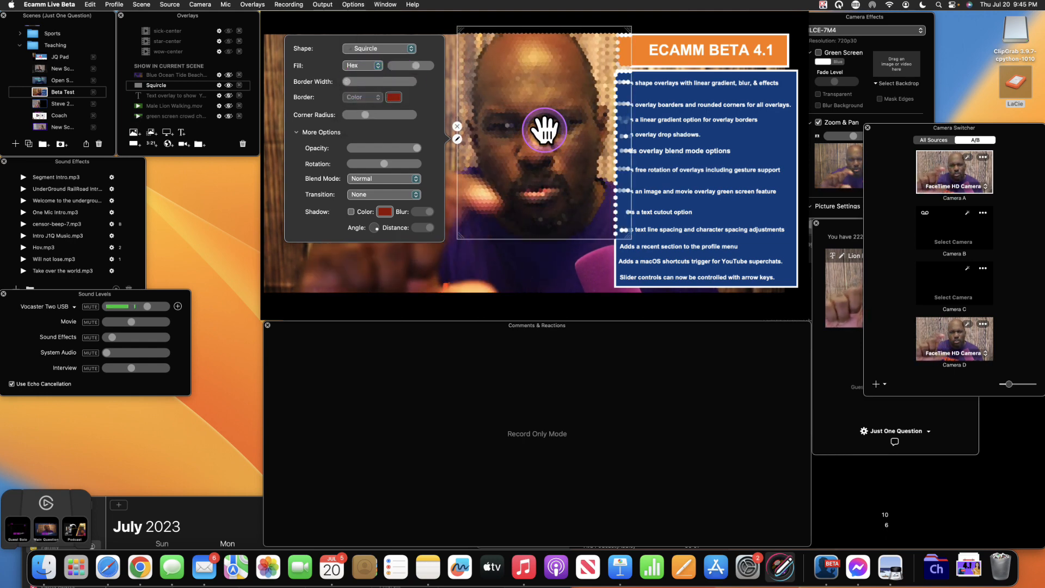
left_click_drag(418, 64, 416, 66)
left_click(377, 67)
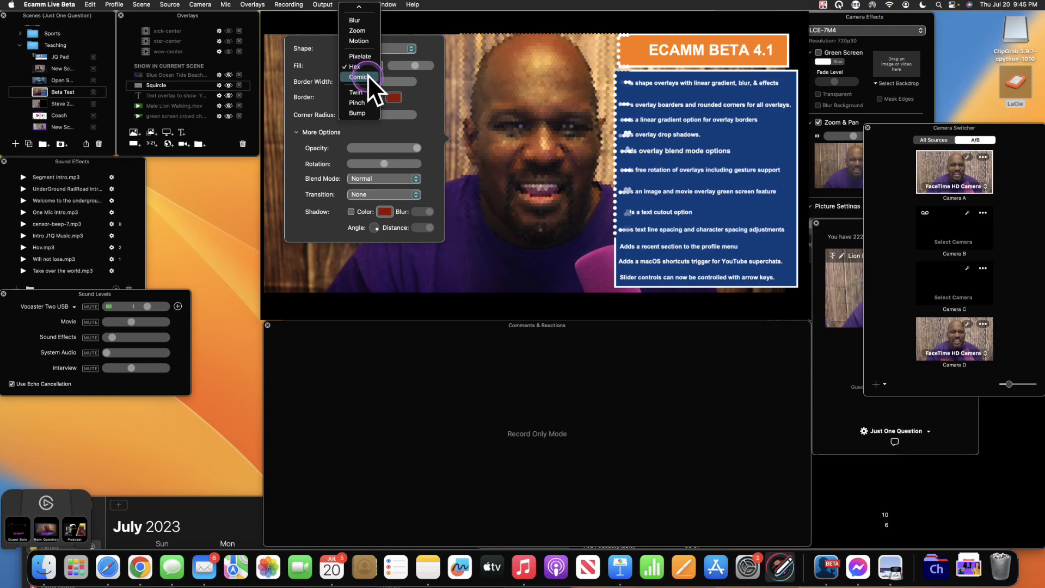
left_click(367, 74)
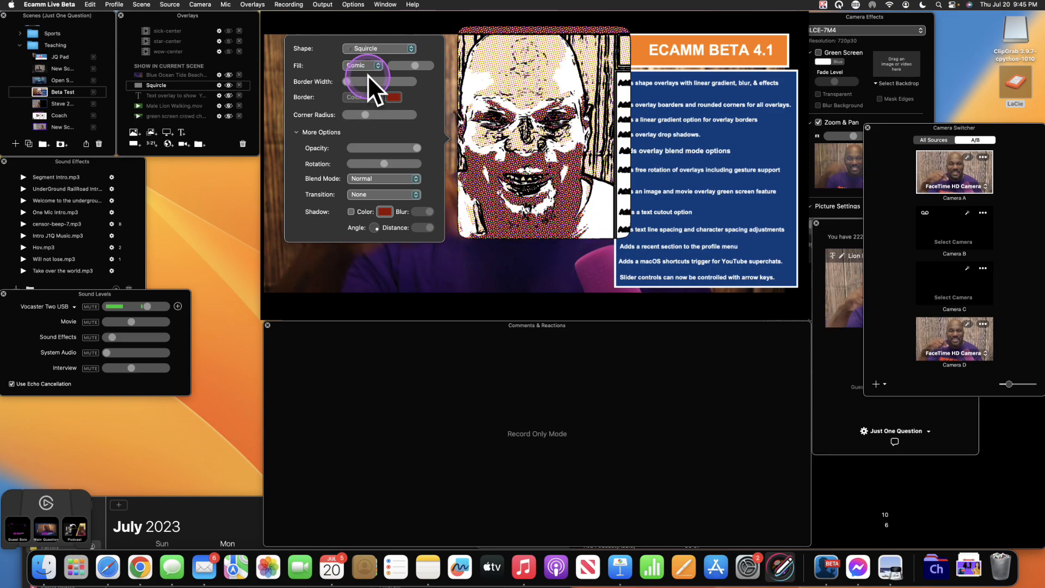
left_click_drag(373, 68, 360, 8)
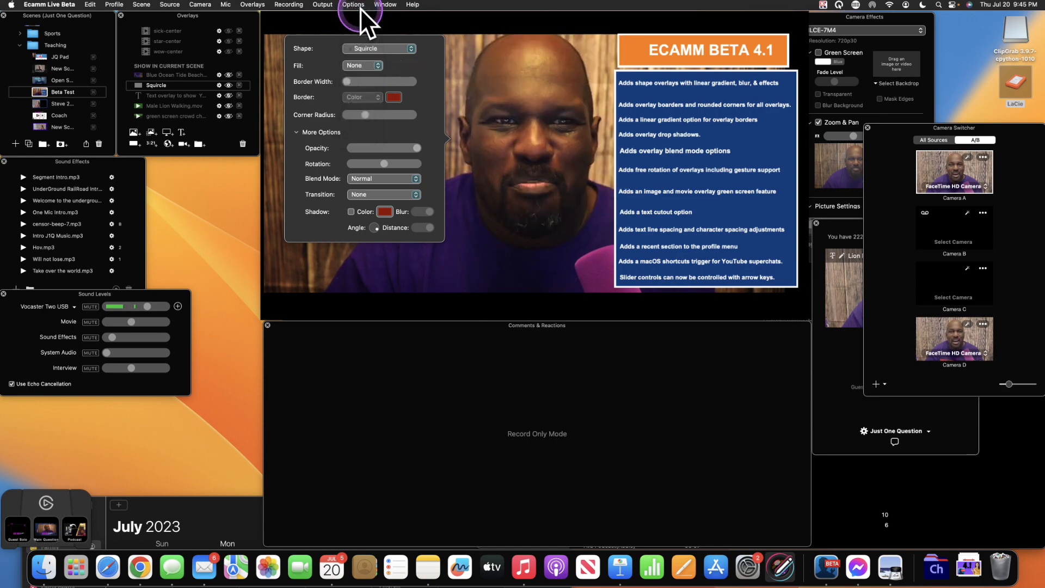
- Return the squircle to a solid colour fill and move it to the left
left_click(519, 186)
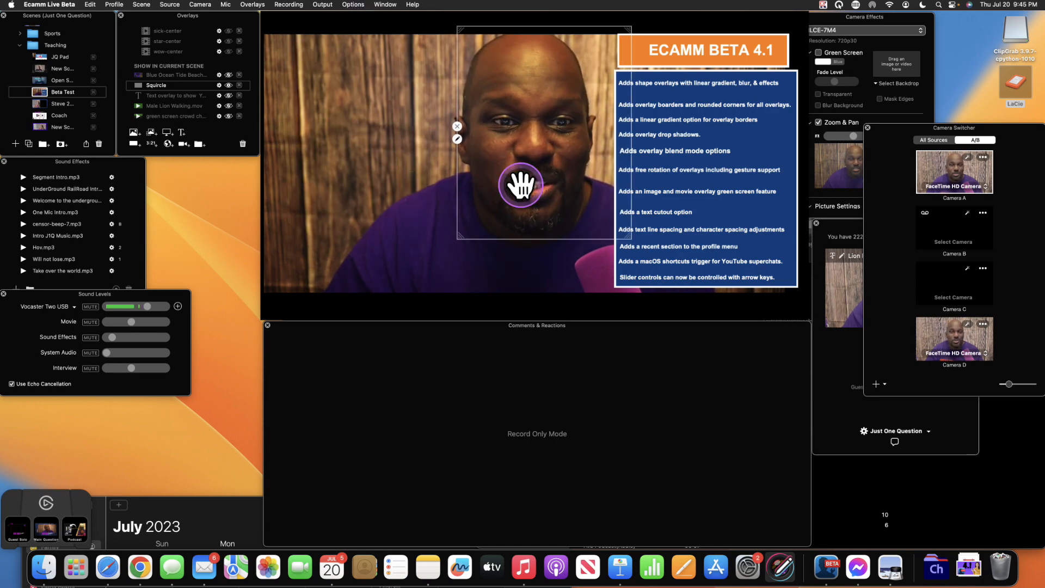
double_click(521, 179)
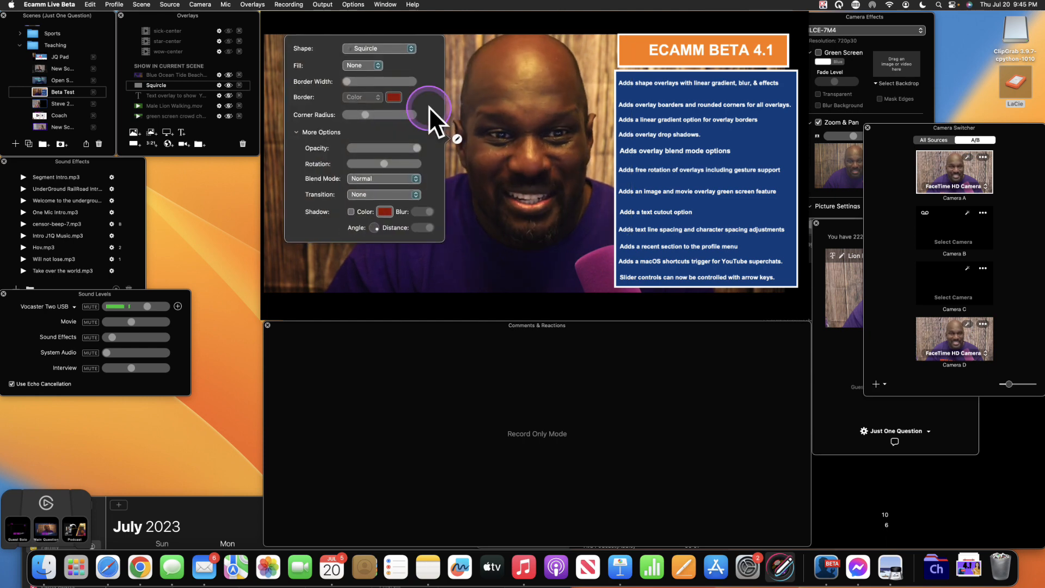
left_click(378, 64)
left_click(371, 75)
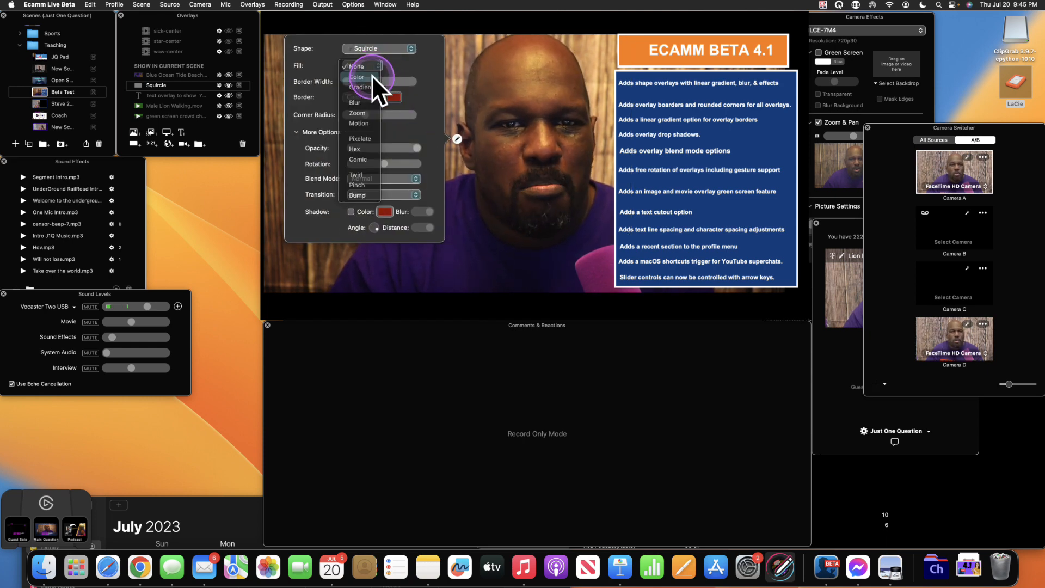
left_click_drag(539, 98, 354, 107)
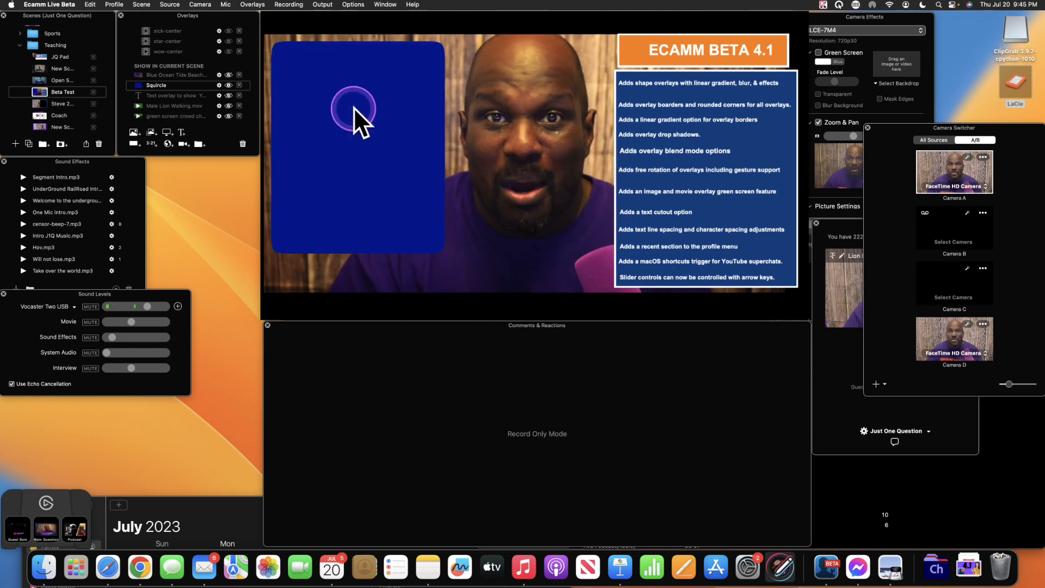
- Select the camera layer and shift the blue squircle slightly down and right
left_click(495, 147)
key("ctrl+alt+m")
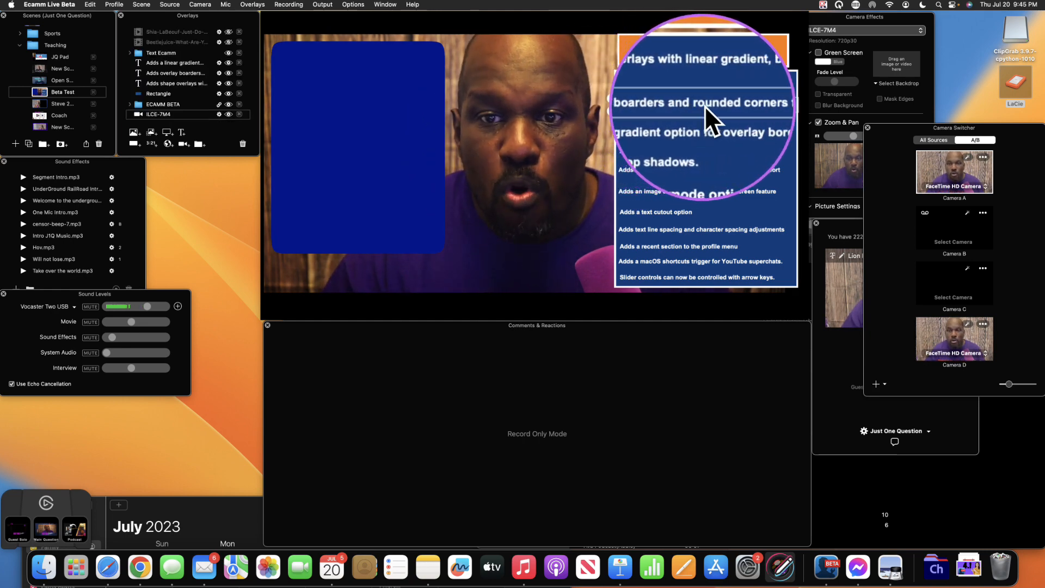
key("ctrl+alt+m")
left_click_drag(408, 104, 416, 128)
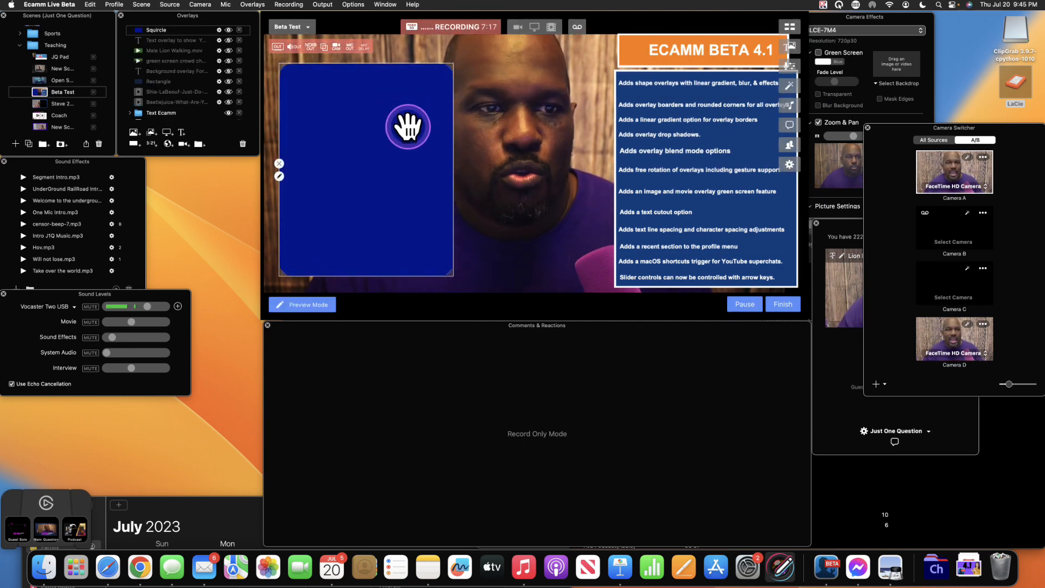
- Add a thin red border to the squircle and increase its corner radius
double_click(406, 125)
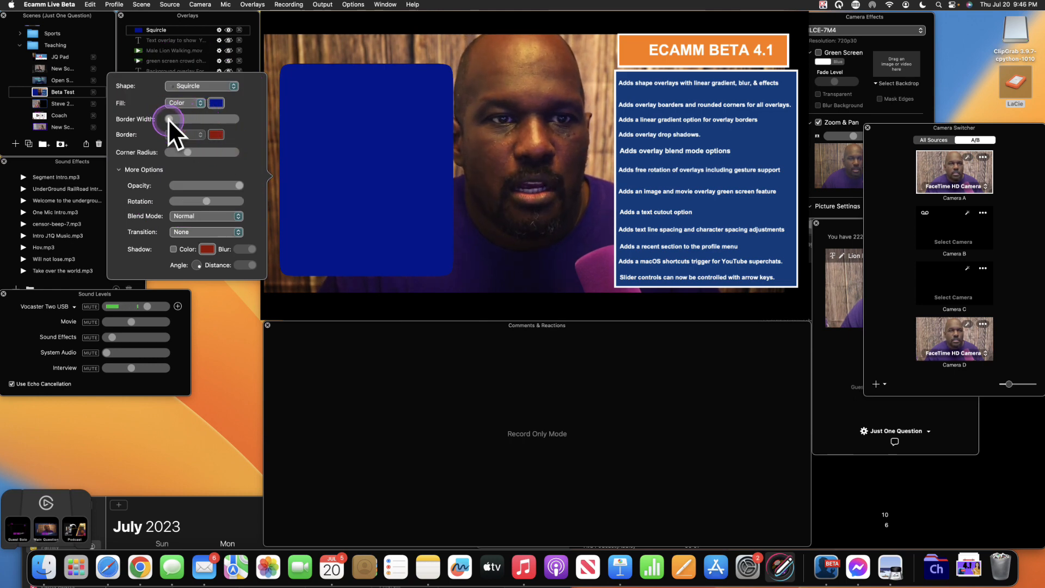
left_click_drag(168, 119, 171, 119)
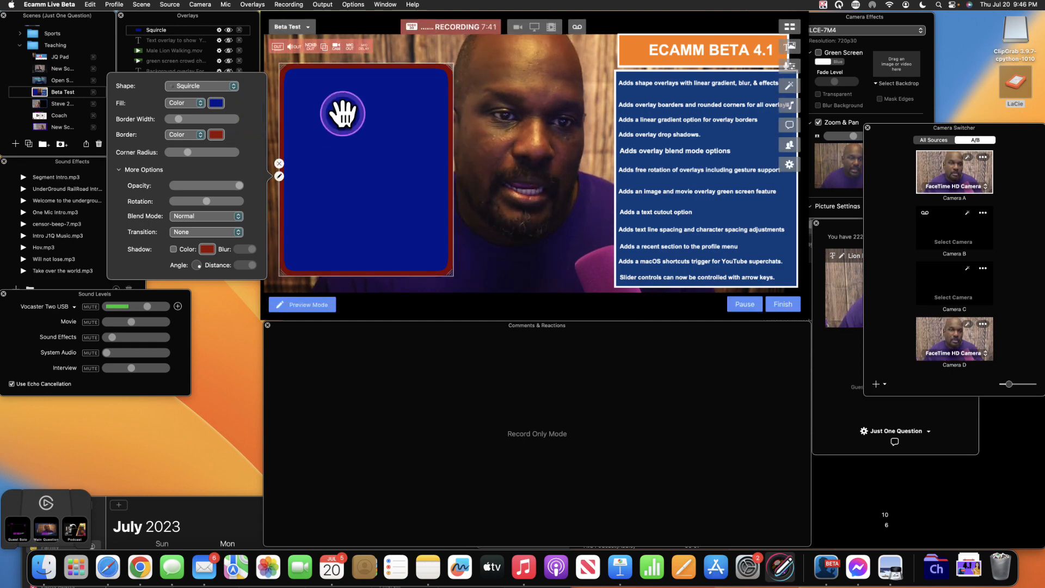
left_click(342, 113)
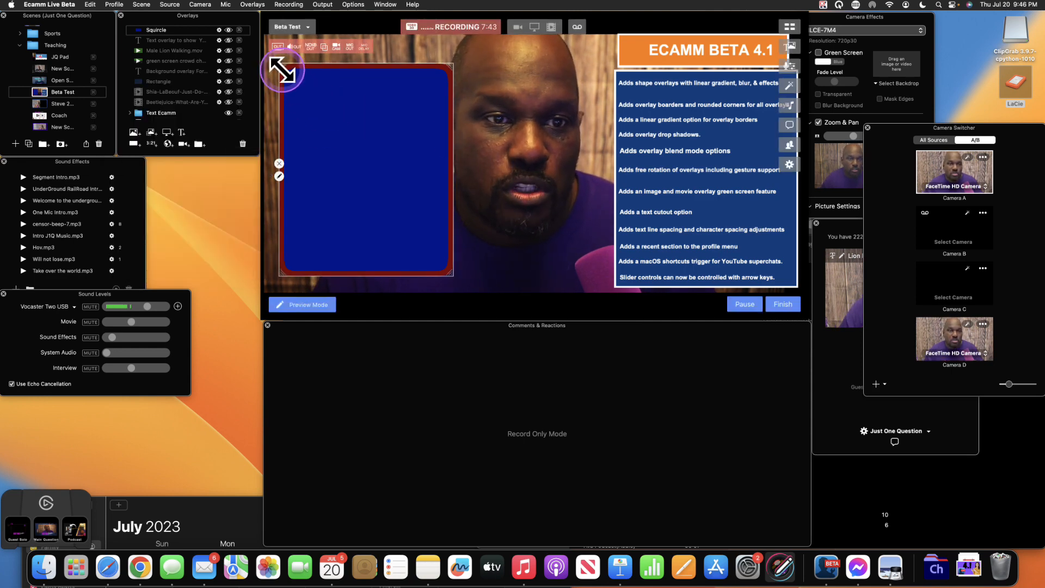
left_click(322, 102)
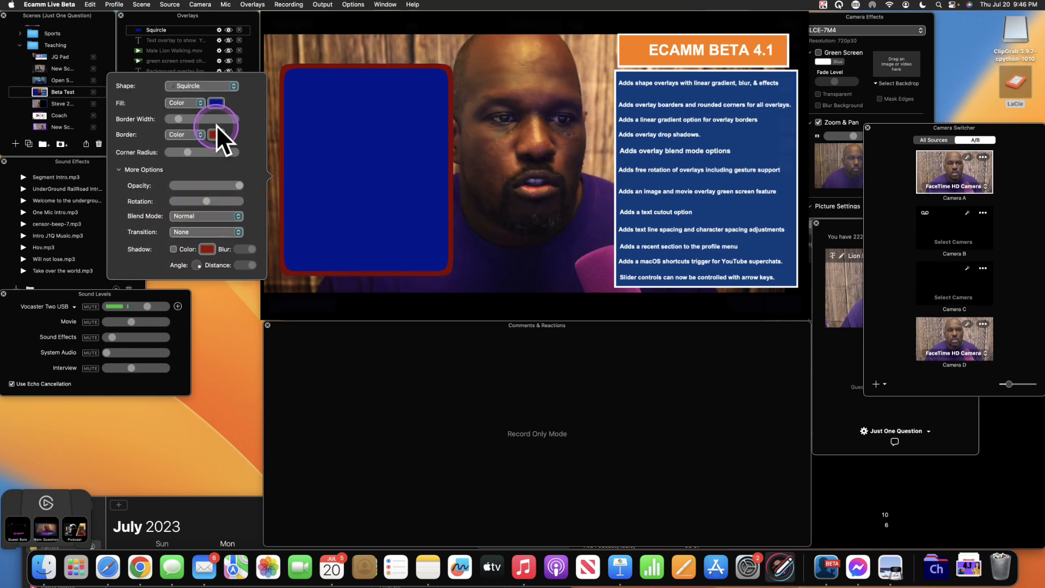
mouse_move(188, 151)
left_mouse_down()
mouse_move(237, 151)
mouse_move(168, 152)
mouse_move(210, 149)
mouse_move(197, 151)
left_mouse_up()
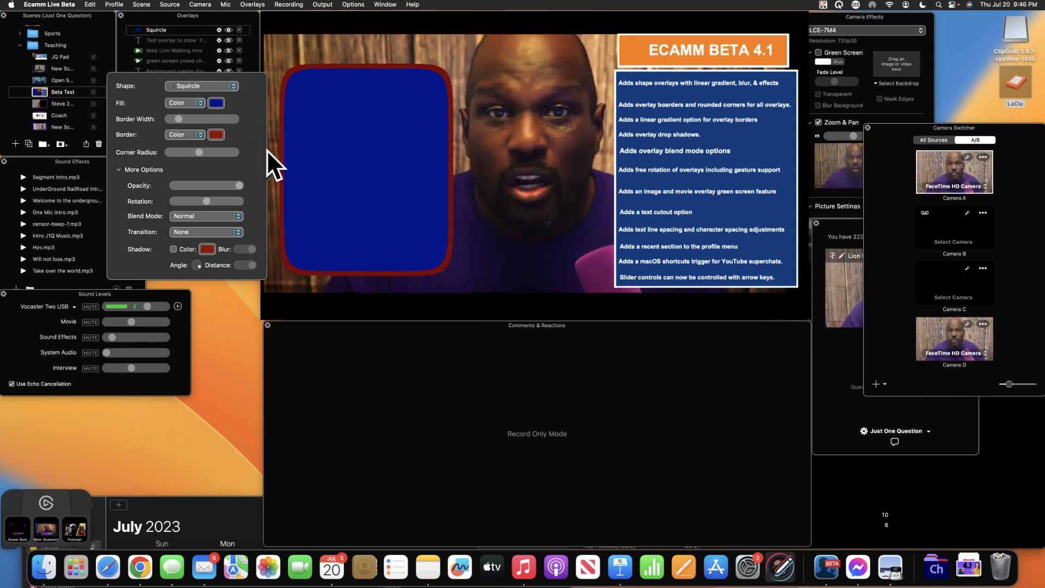
- Shrink the blue squircle overlay and nudge it slightly left and up toward the top-left
left_click_drag(378, 154, 366, 154)
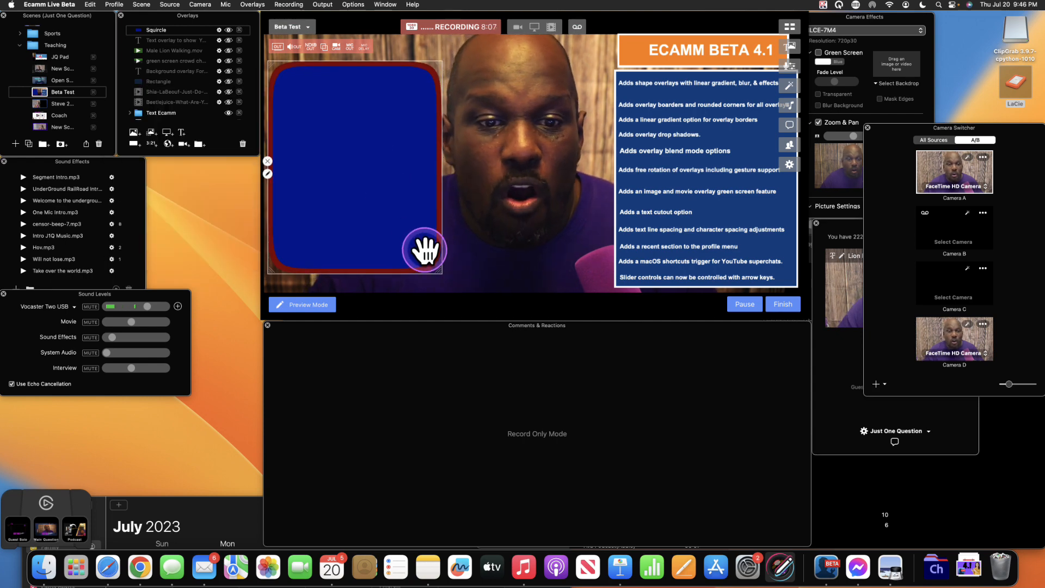
left_click_drag(435, 271, 397, 238)
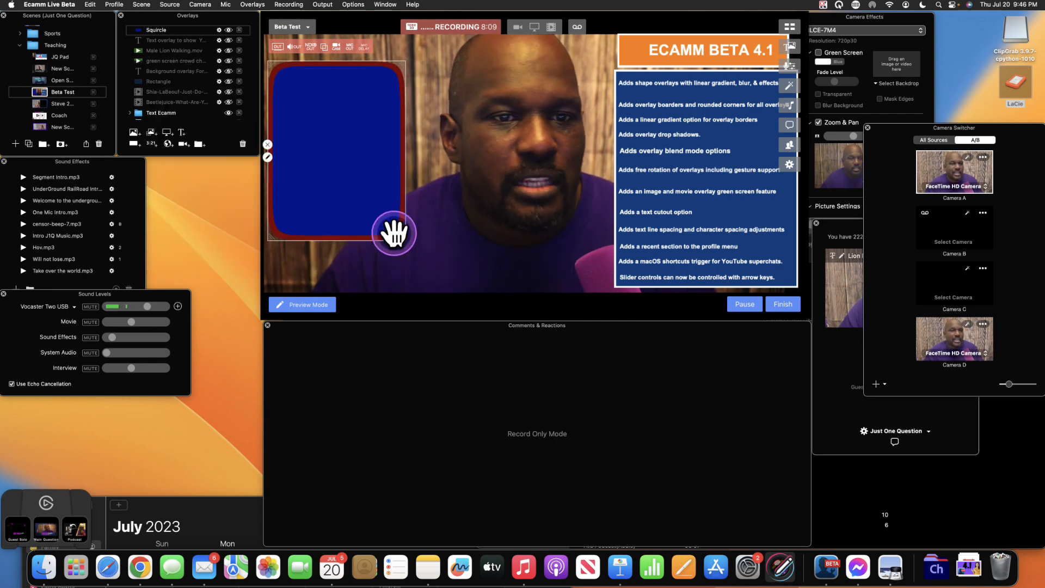
left_click_drag(338, 175, 344, 166)
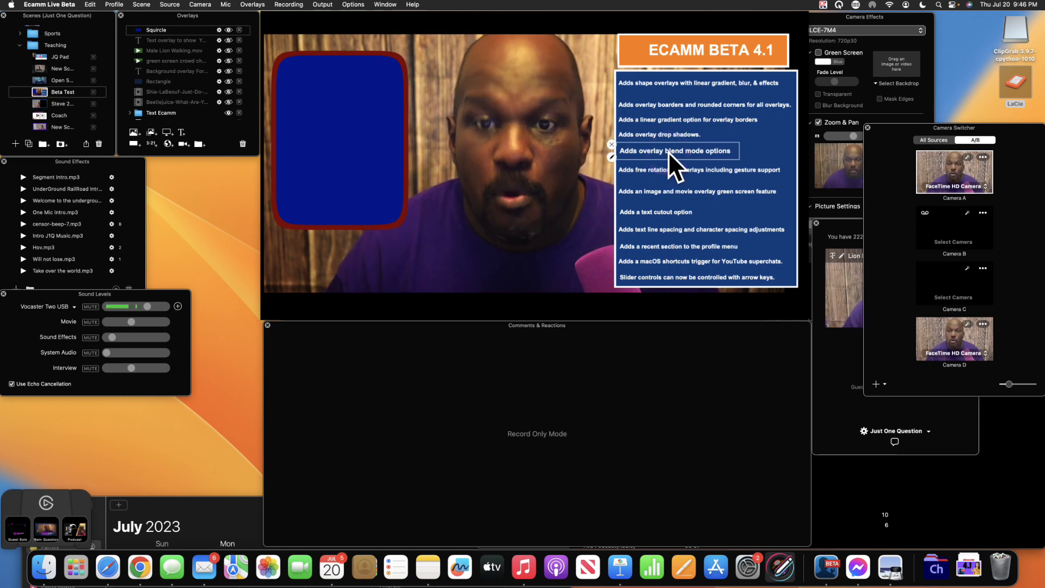
double_click(355, 122)
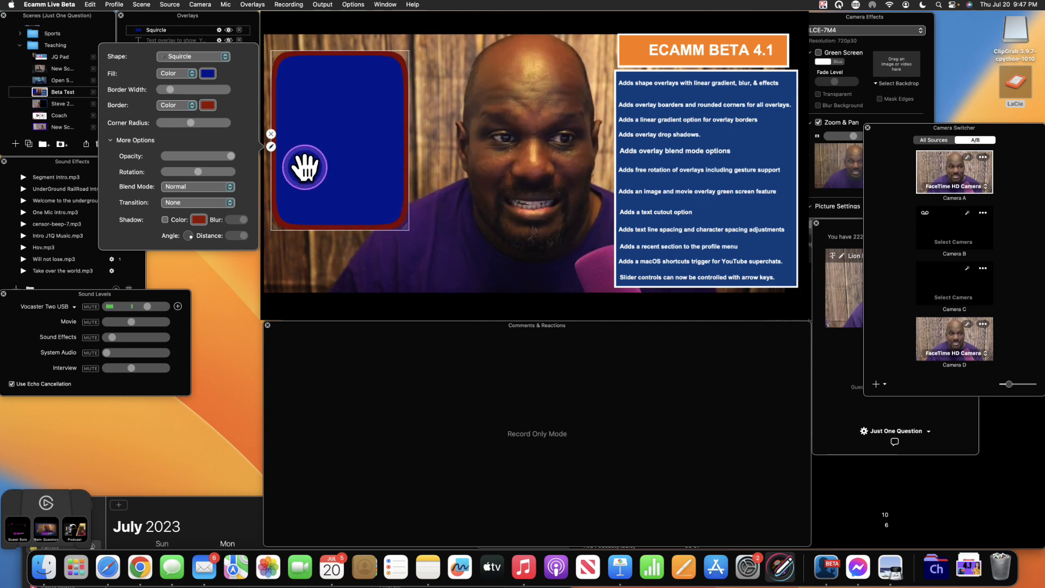
- Give the squircle a gradient border with Lemon as the second colour, angled so yellow is on top
left_click(193, 106)
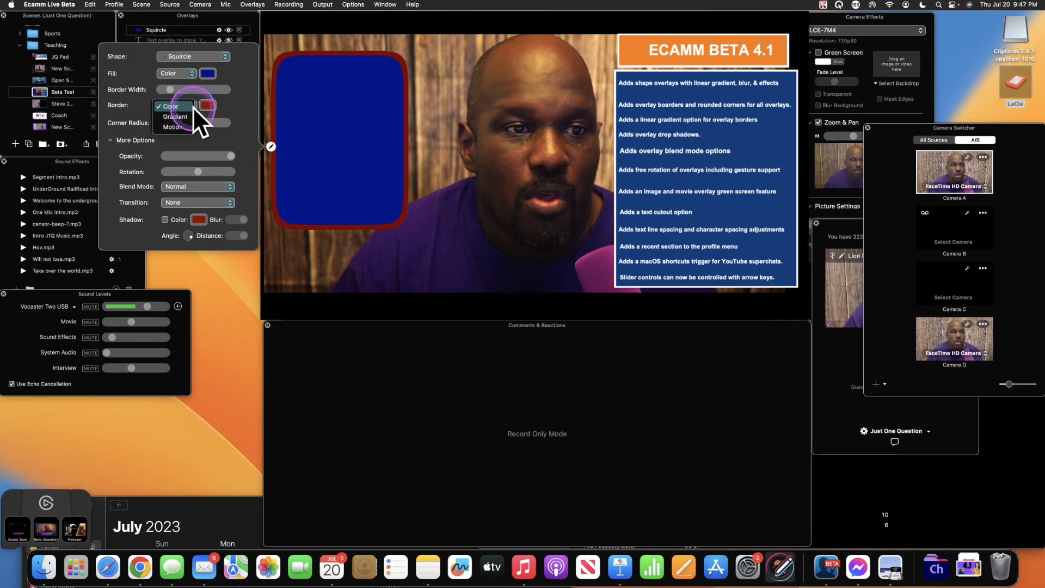
left_click(184, 113)
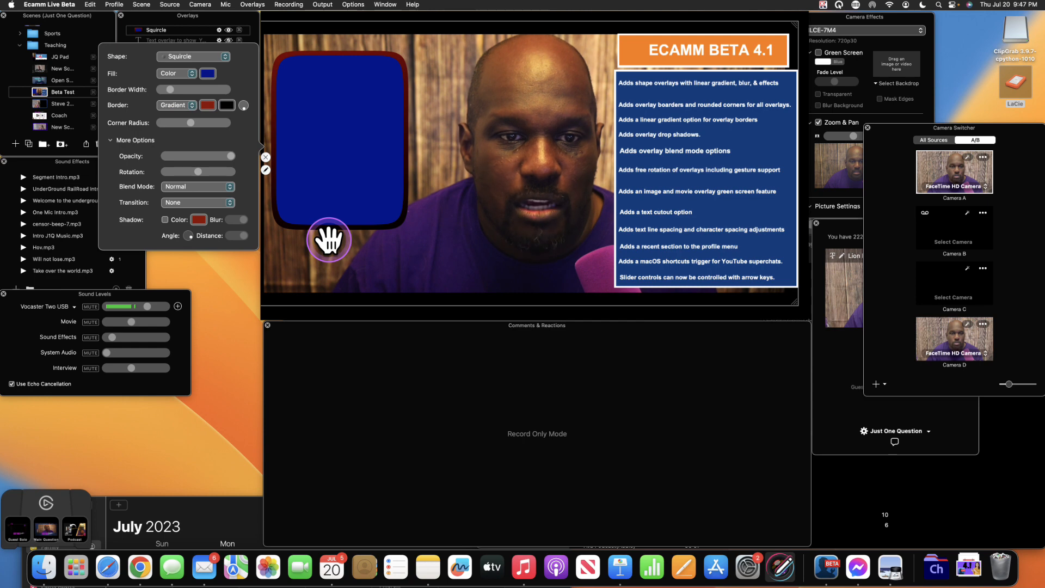
left_click(229, 105)
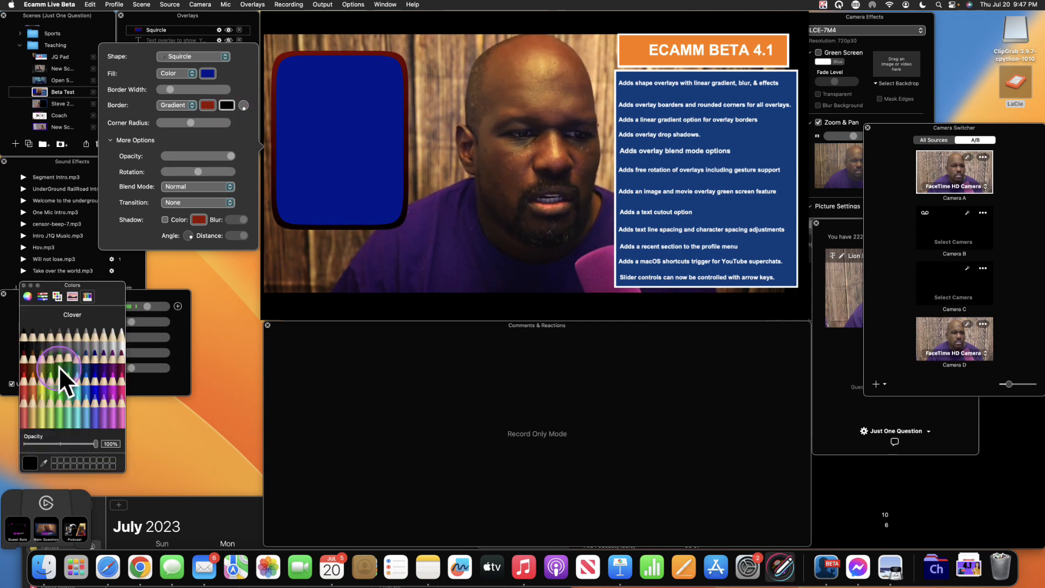
left_click(42, 376)
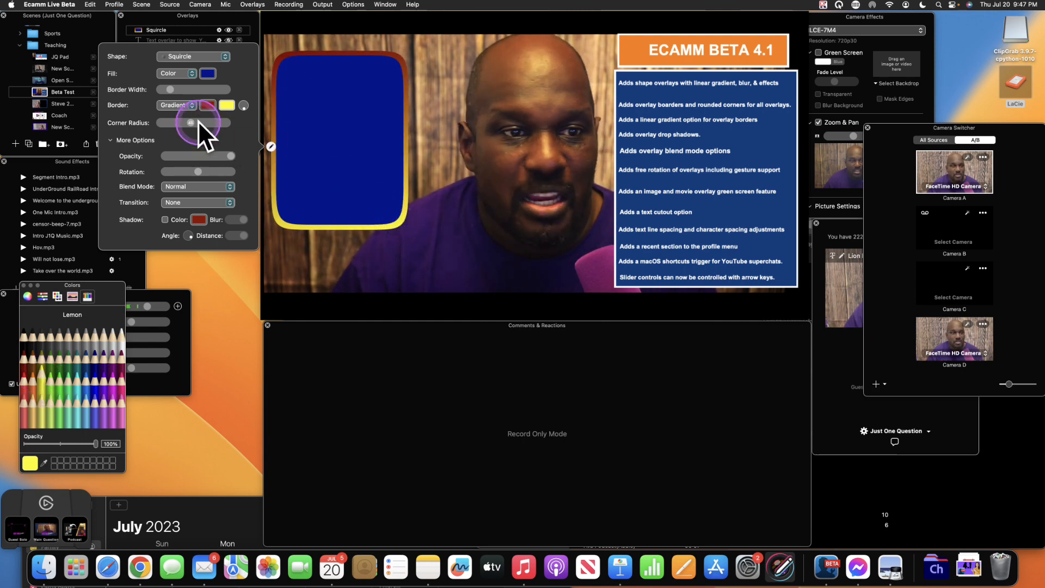
mouse_move(244, 107)
left_mouse_down()
mouse_move(235, 100)
mouse_move(247, 93)
left_mouse_up()
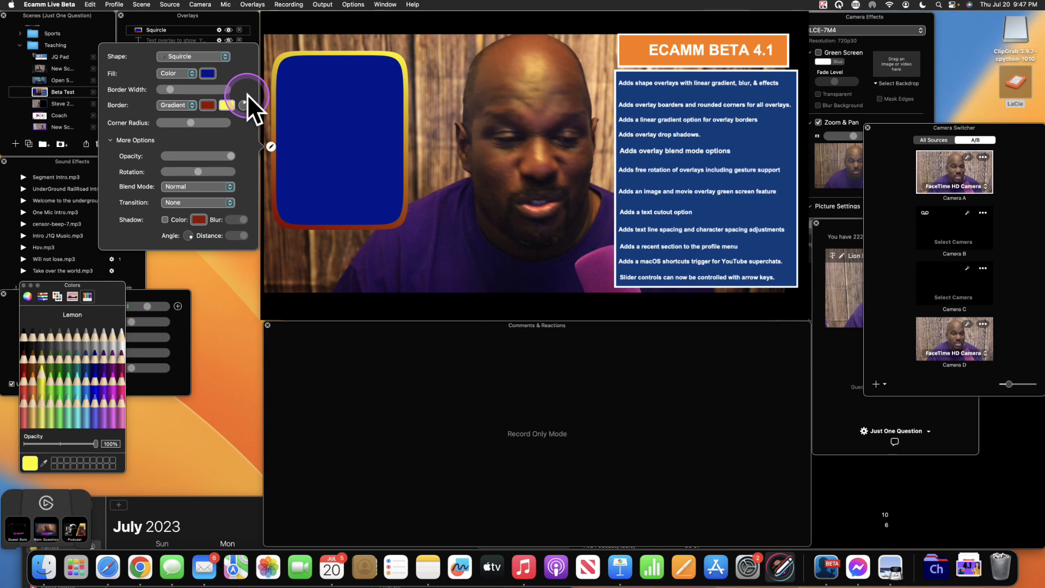
- Preview the Motion border style on the squircle, then return it to a solid red Color border
left_click(192, 103)
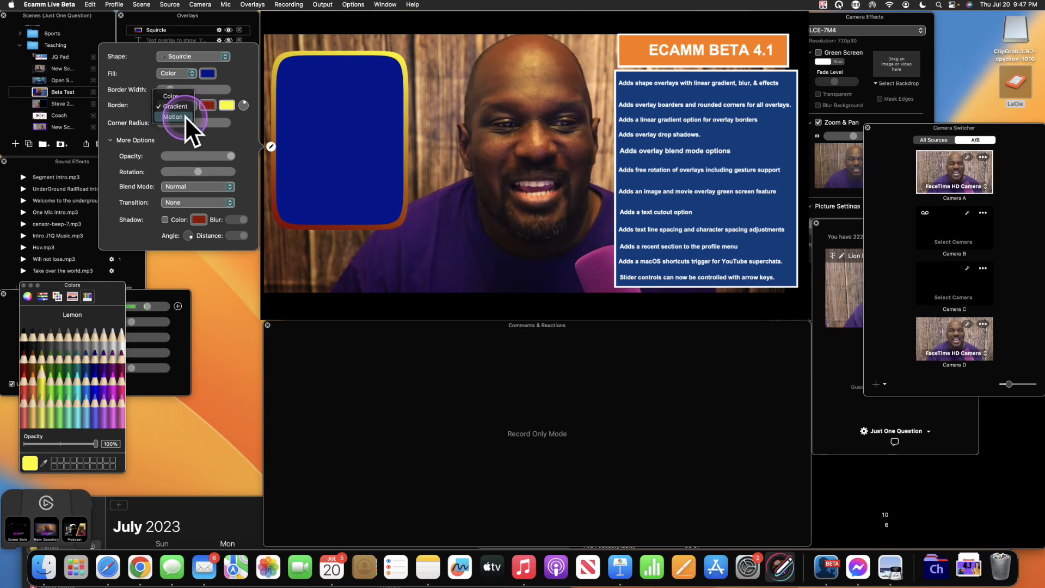
left_click(184, 116)
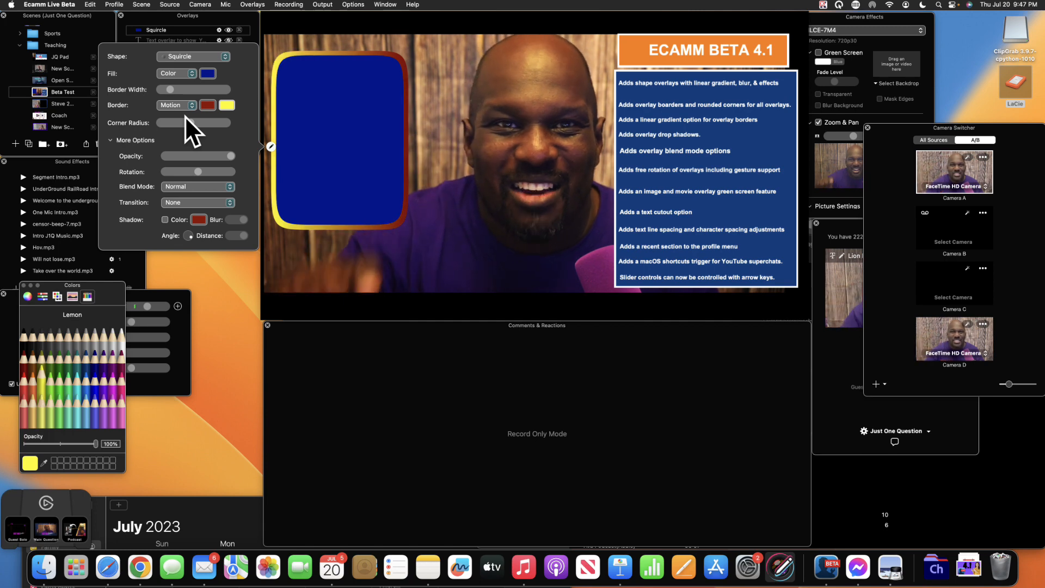
left_click(389, 68)
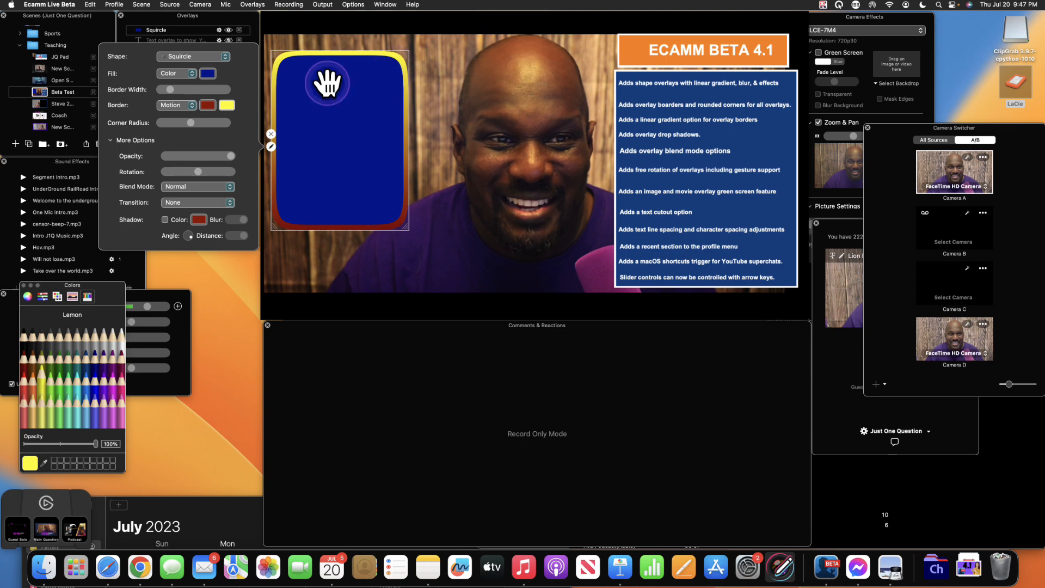
left_click(160, 111)
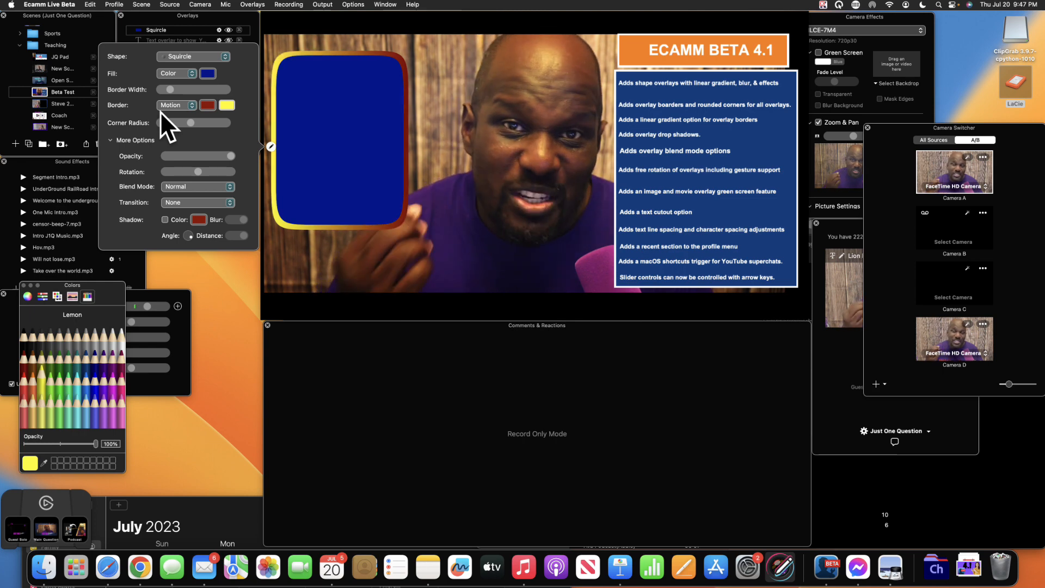
left_click(205, 114)
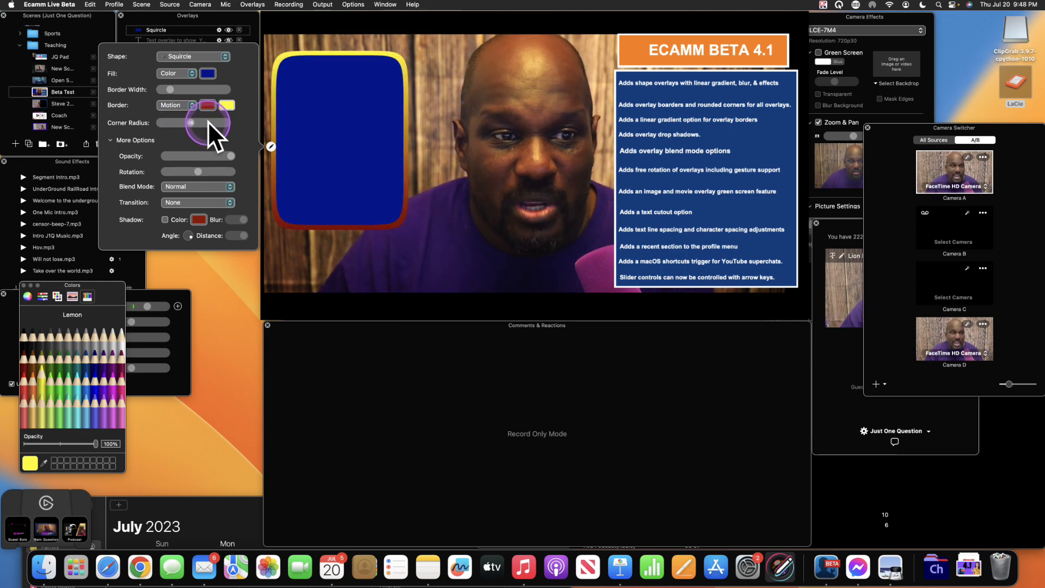
left_click(178, 87)
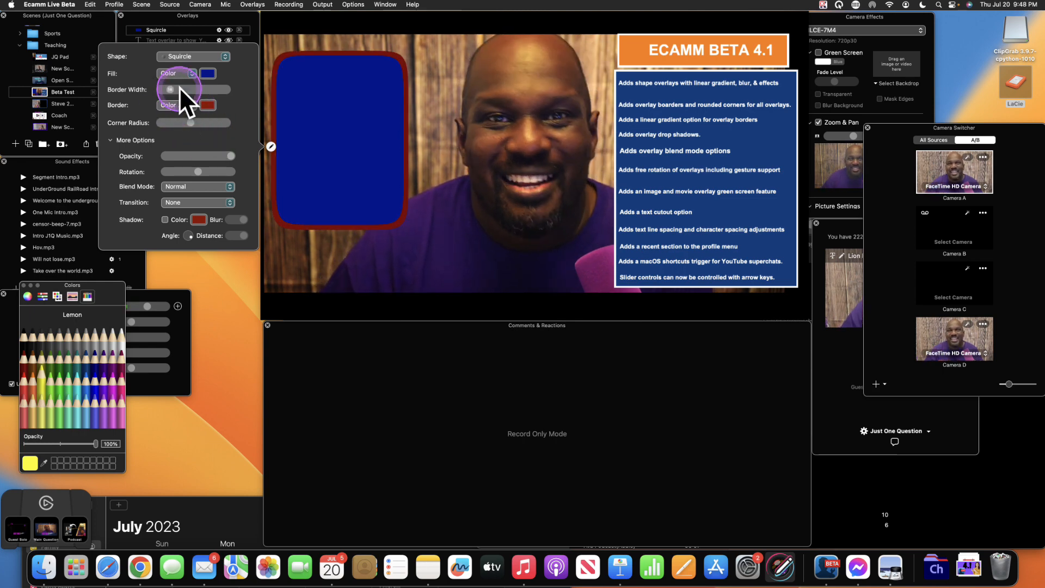
- Select the camera video layer, then deselect it again
left_click(603, 125)
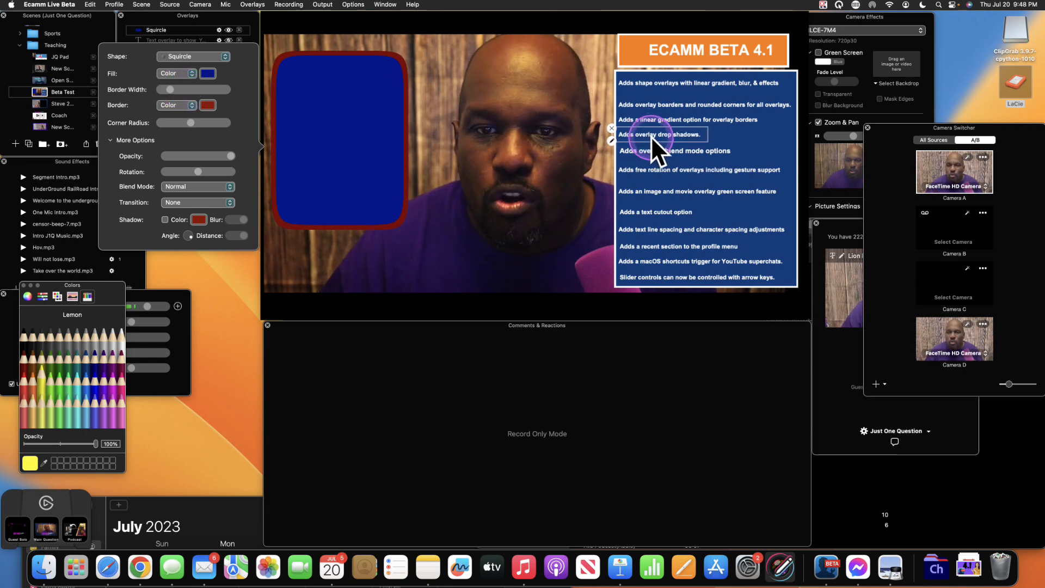
key("ctrl")
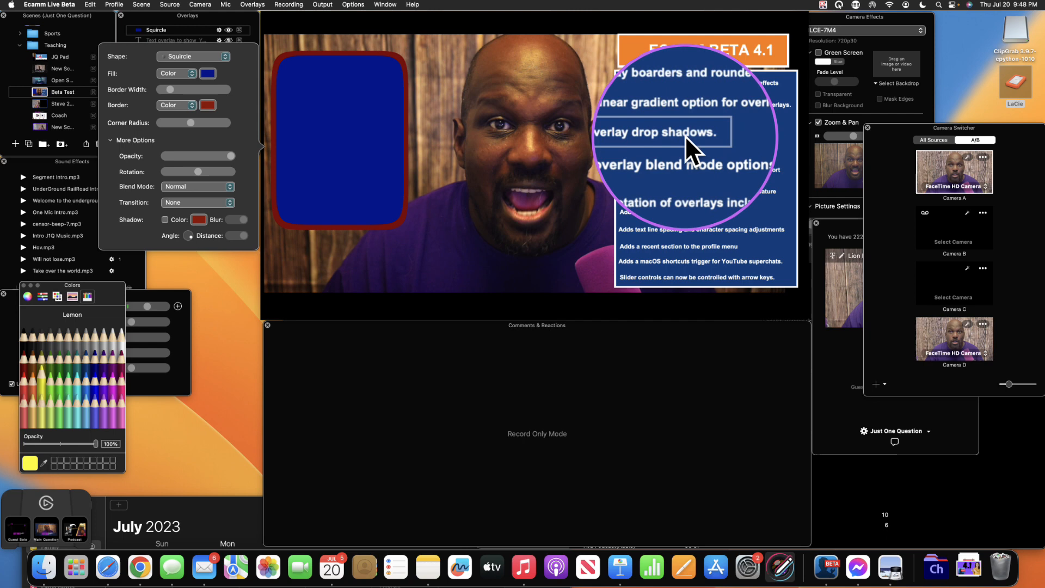
left_click(538, 135)
left_click(238, 204)
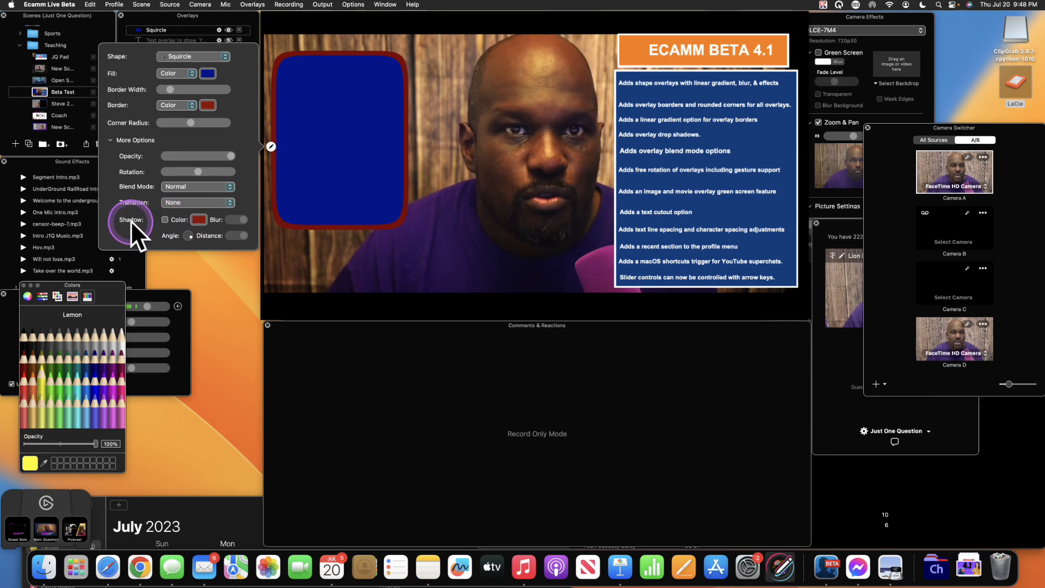
- Try a drop shadow on the squircle, adjusting its blur, distance and direction, then turn Shadow off
left_click(164, 219)
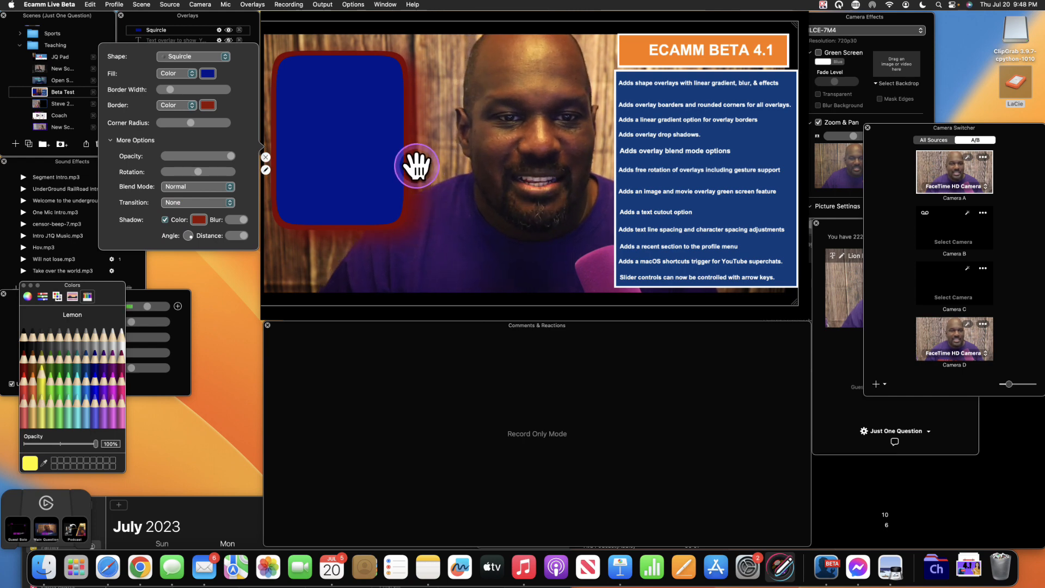
key("ctrl")
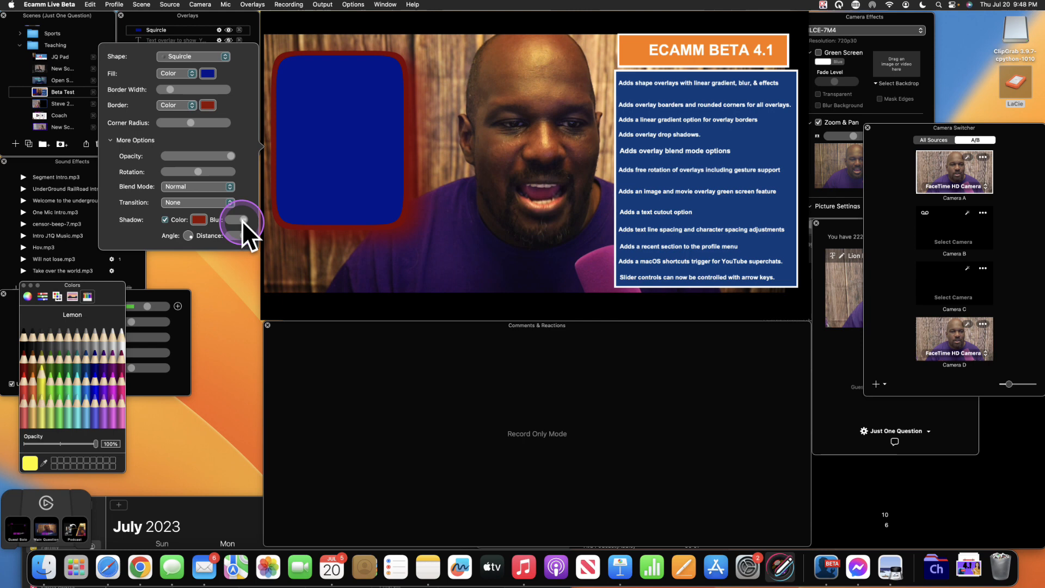
left_click_drag(243, 220, 227, 236)
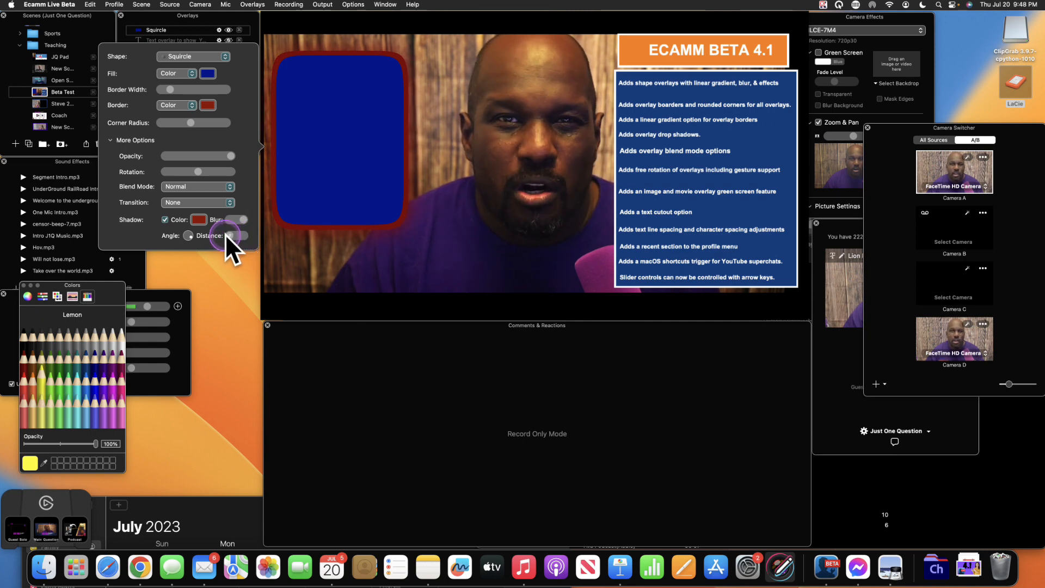
left_click_drag(227, 236, 210, 214)
left_click(194, 236)
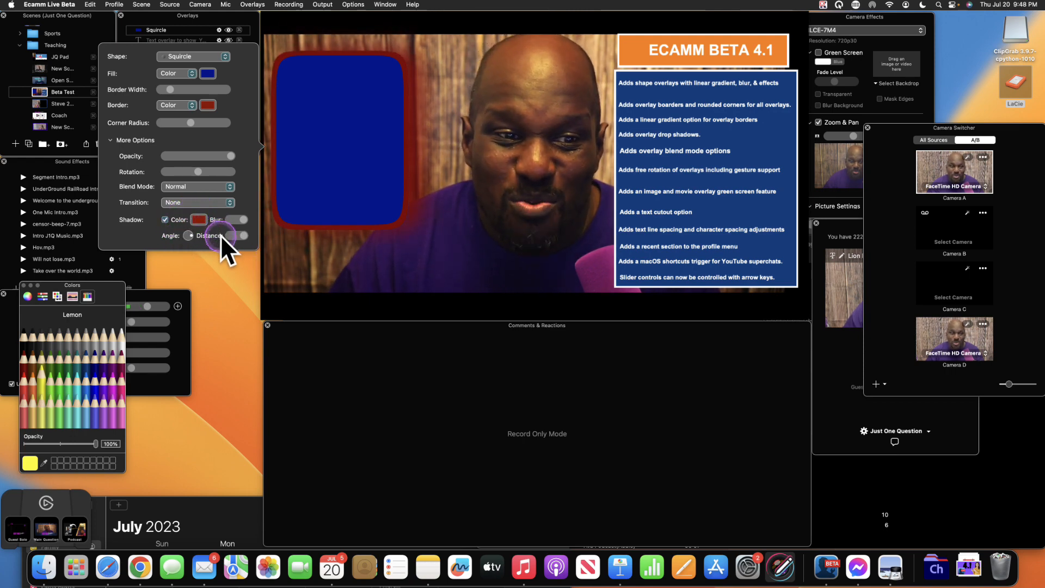
left_click_drag(221, 237, 204, 247)
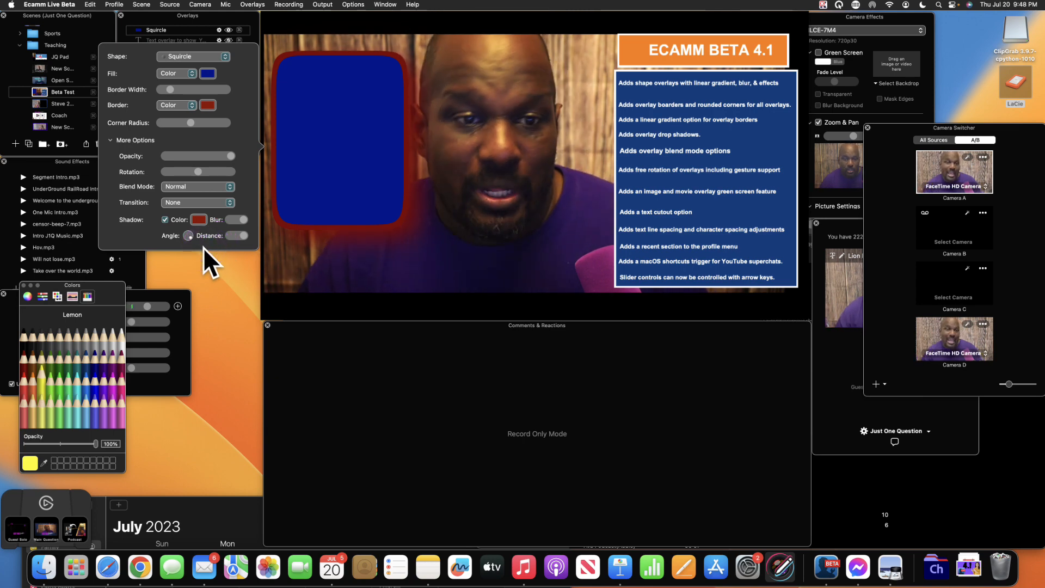
left_click_drag(204, 247, 203, 210)
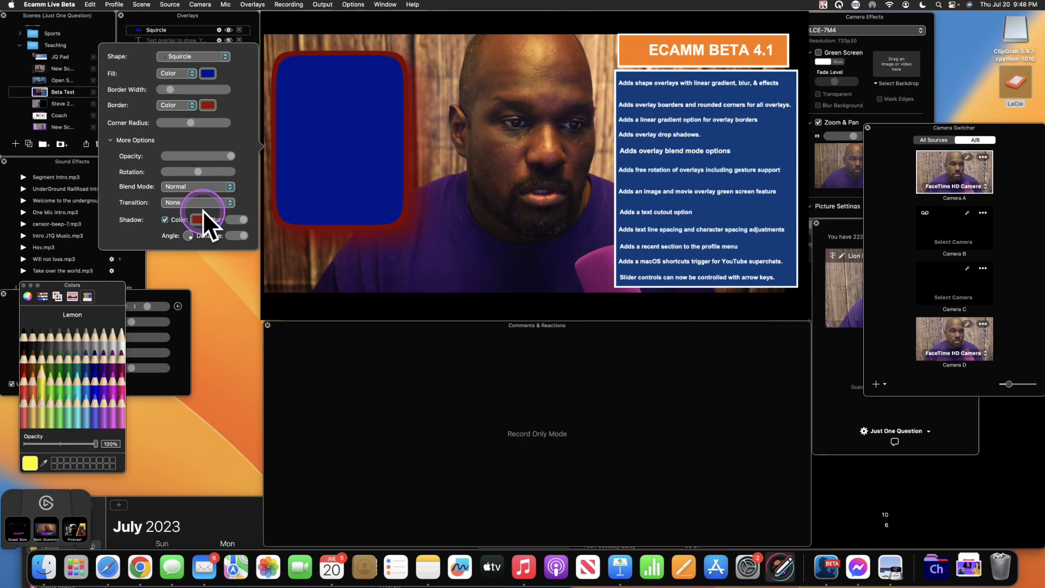
left_click(164, 219)
- Select the overlays in the preview and move the blue squircle slightly right and up
left_click(577, 144)
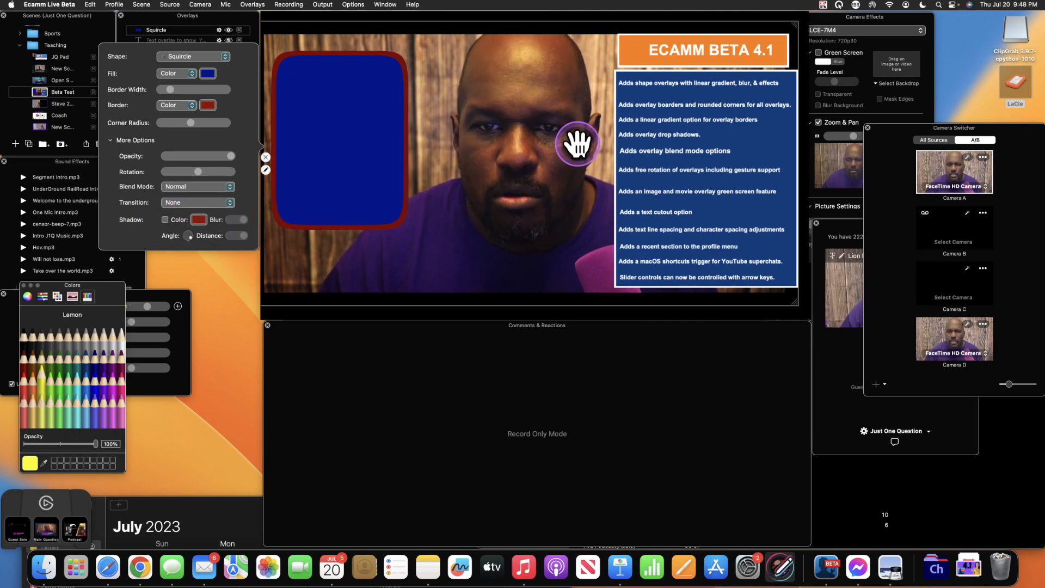
left_click(745, 169)
left_click(728, 201)
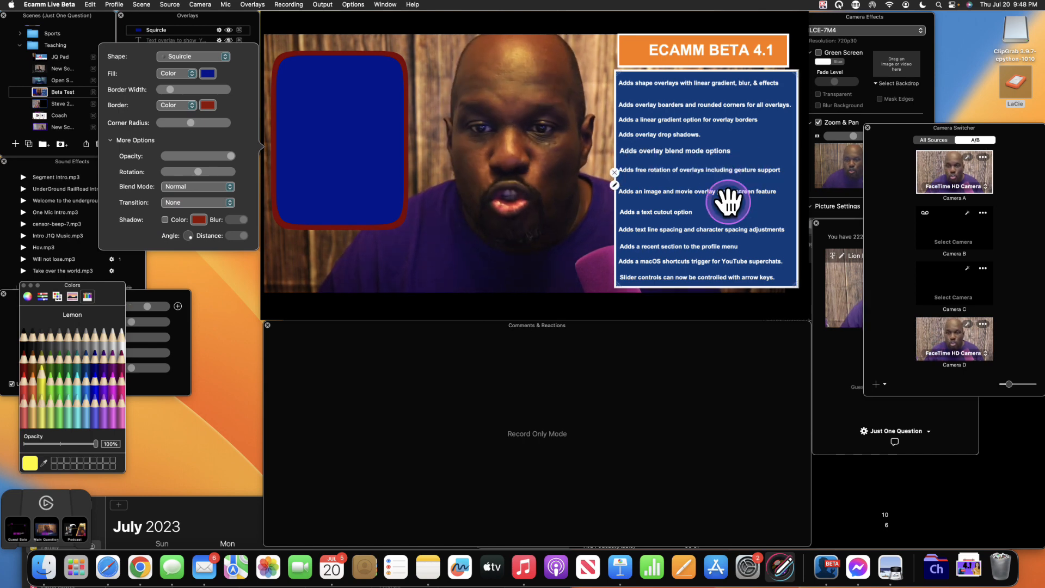
key("ctrl+super+space")
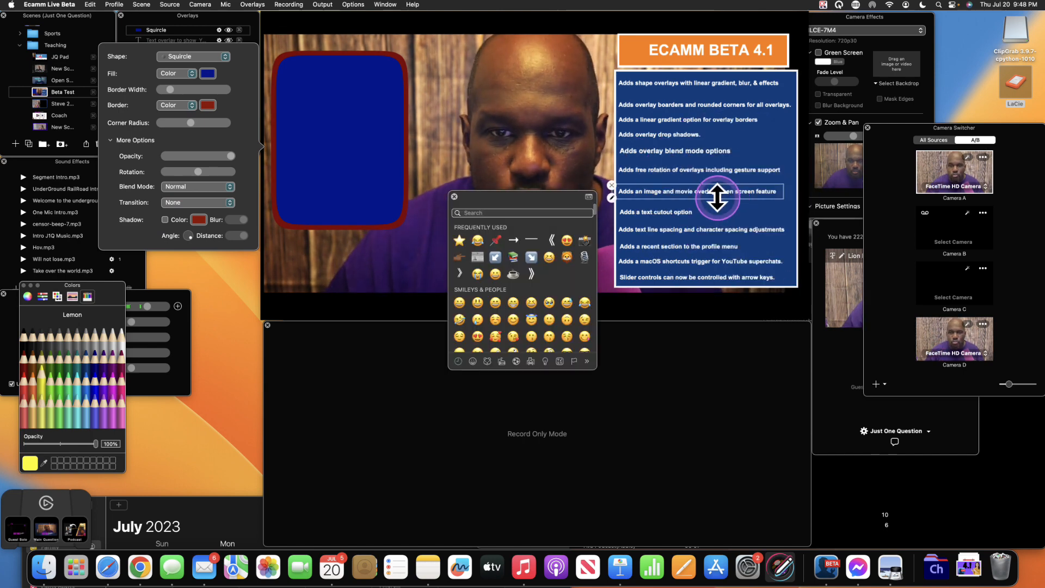
key("Escape")
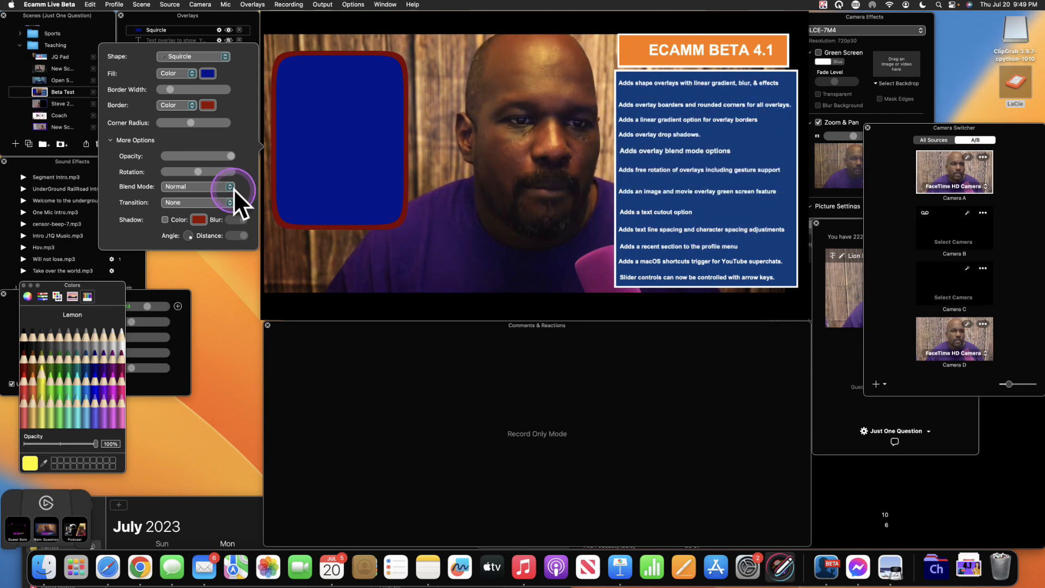
left_click_drag(312, 151, 351, 142)
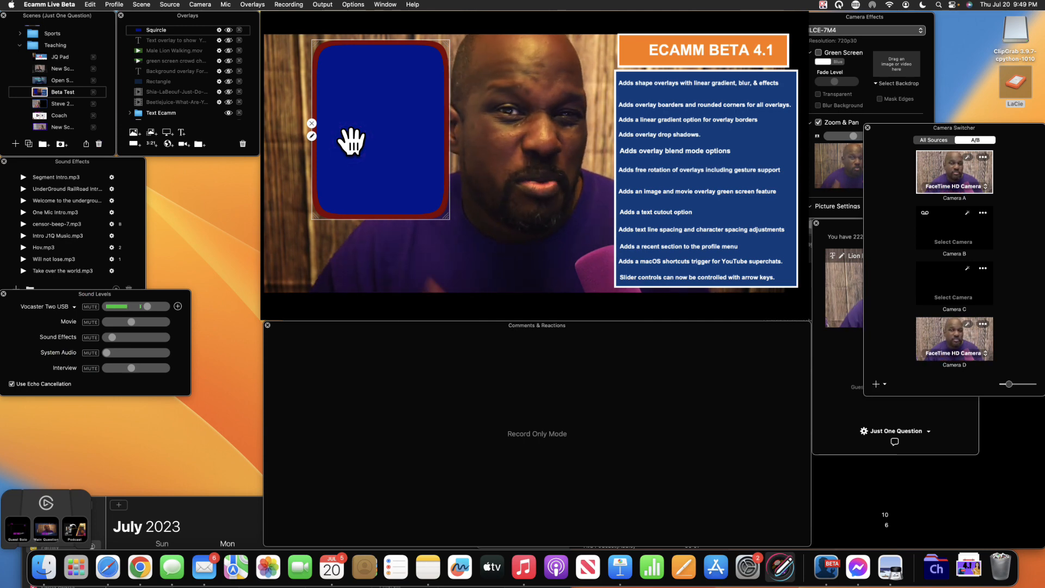
- Set the squircle's blend mode to Darken and move it right toward the shot's centre, enlarging it
left_click_drag(351, 142, 346, 142)
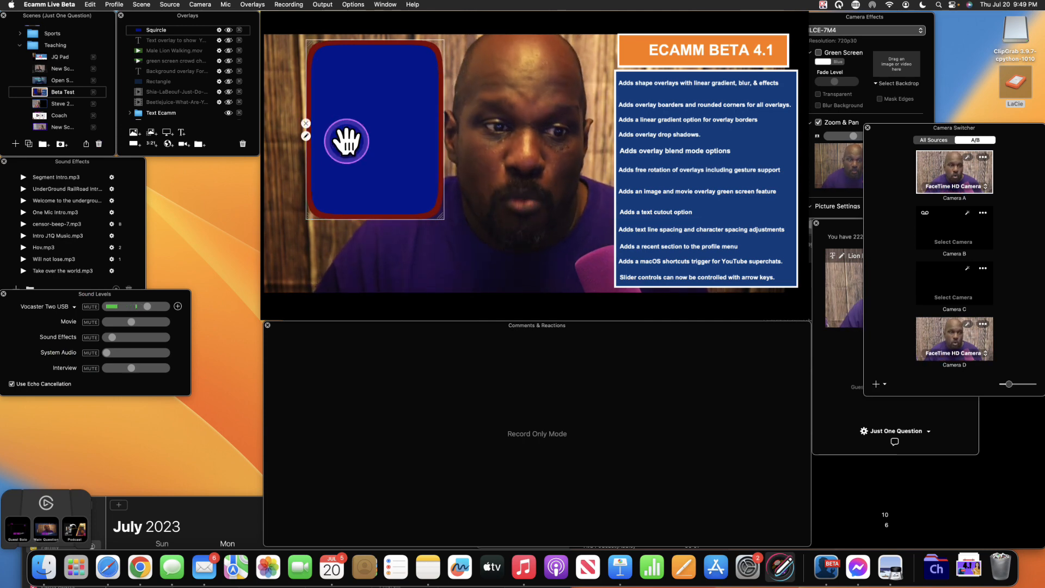
double_click(368, 129)
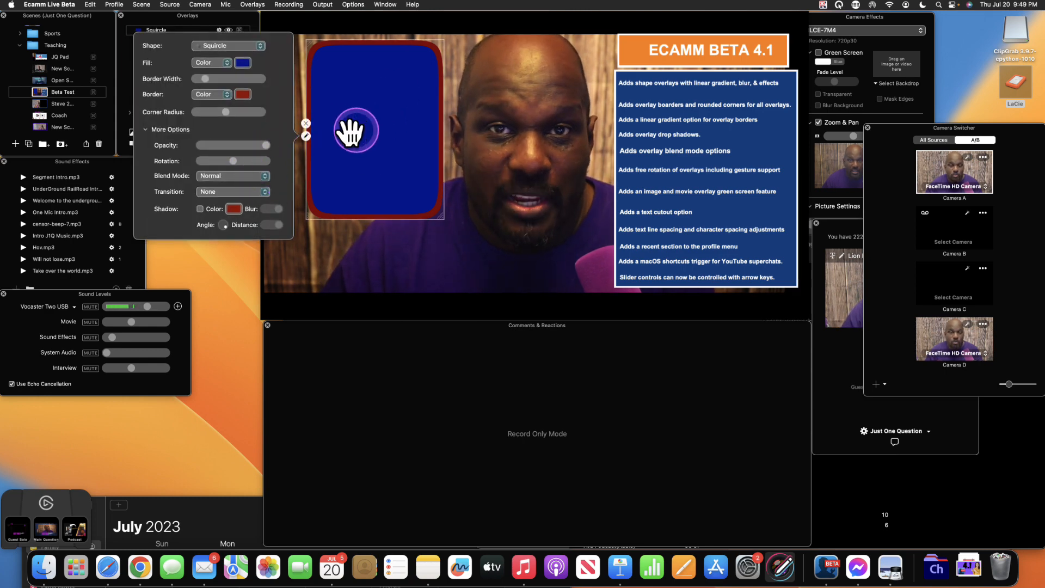
left_click(265, 176)
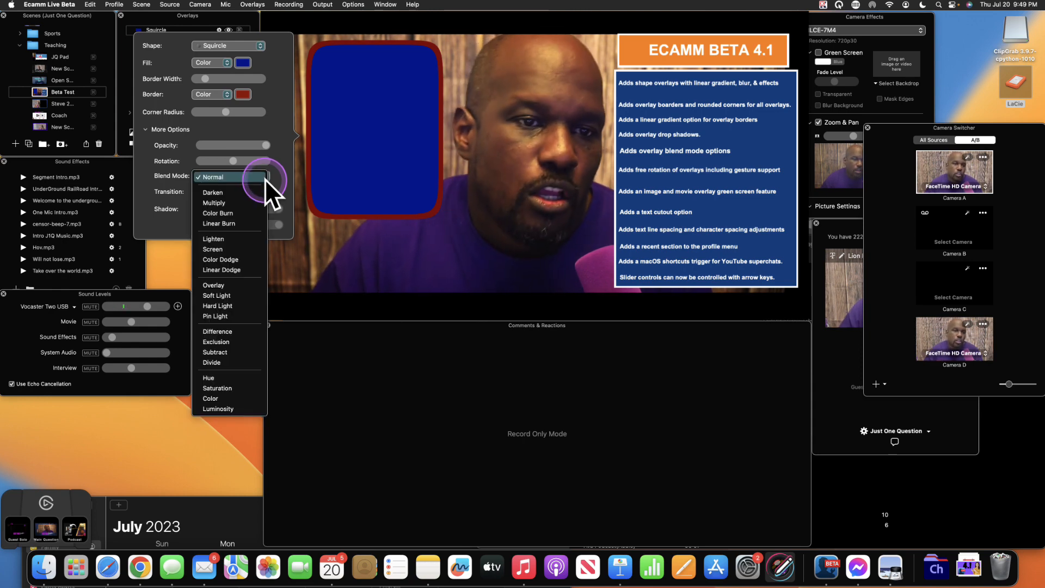
left_click(249, 191)
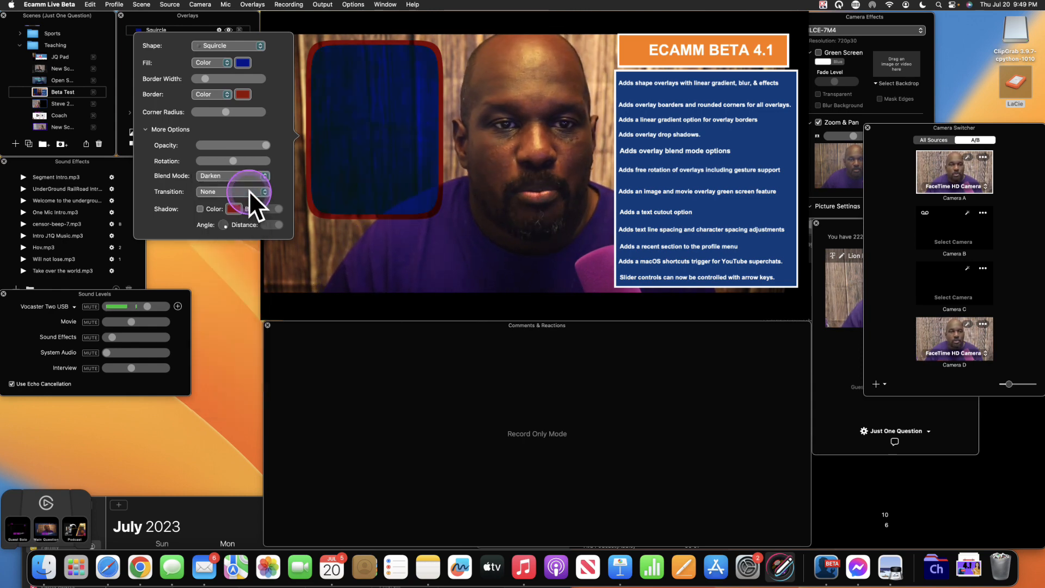
left_click_drag(377, 165, 538, 175)
scroll(537, 161, "up", 3)
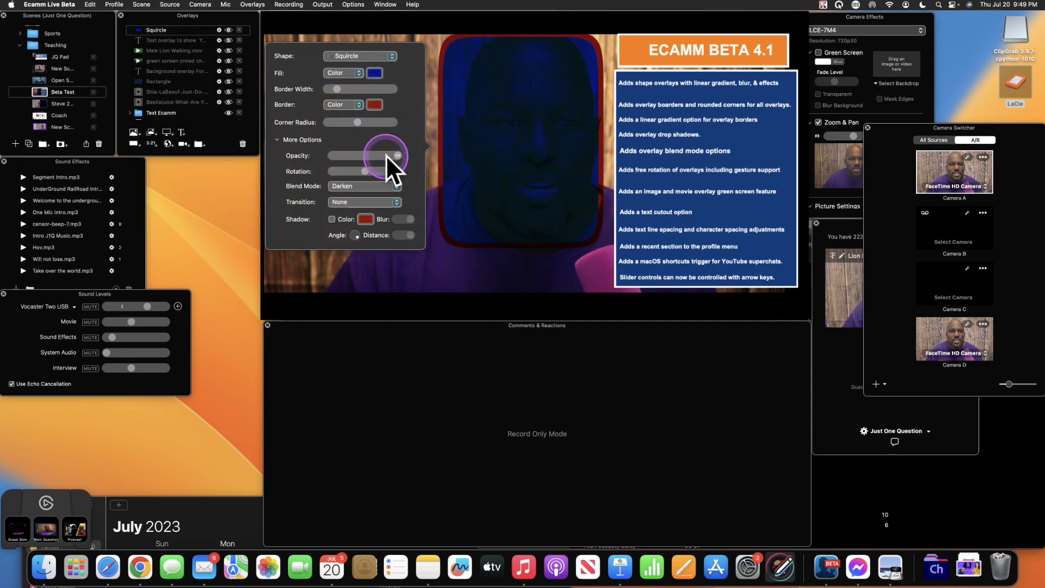
- Cycle the squircle's blend mode through Multiply, Color Burn, Lighten and Difference, ending on Normal
left_click(394, 184)
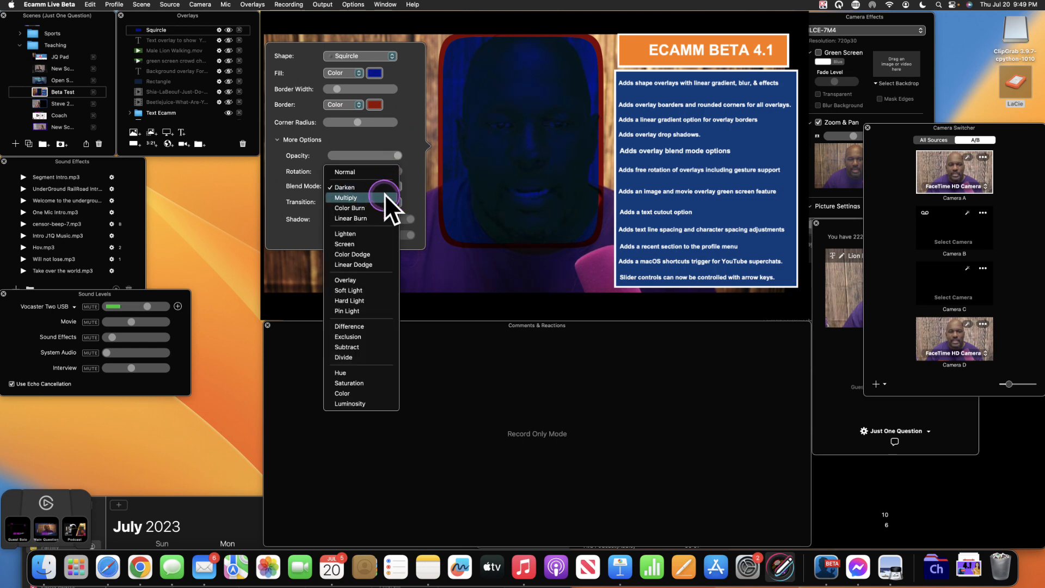
left_click(384, 193)
left_click(391, 193)
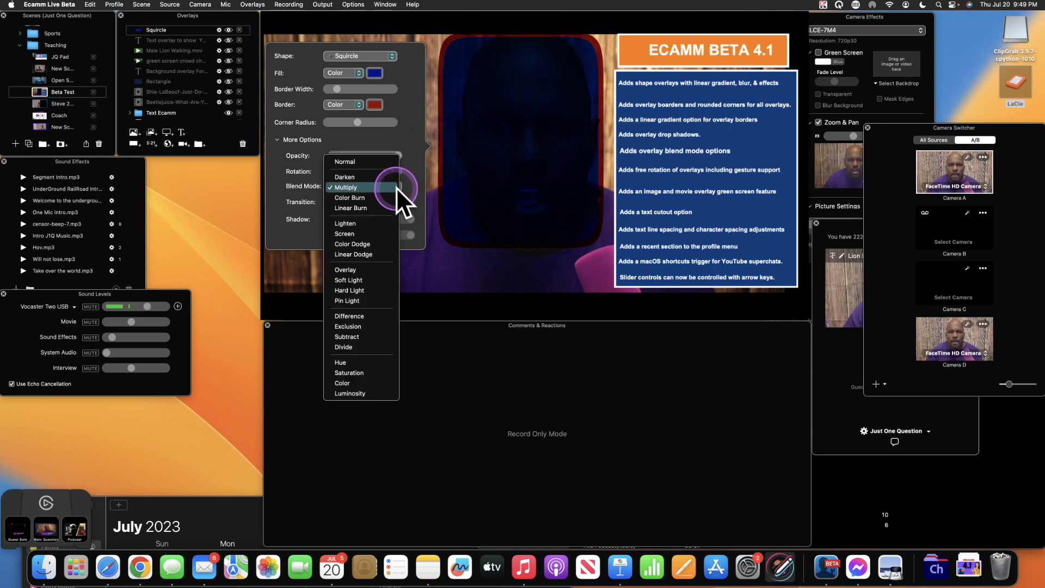
left_click(388, 195)
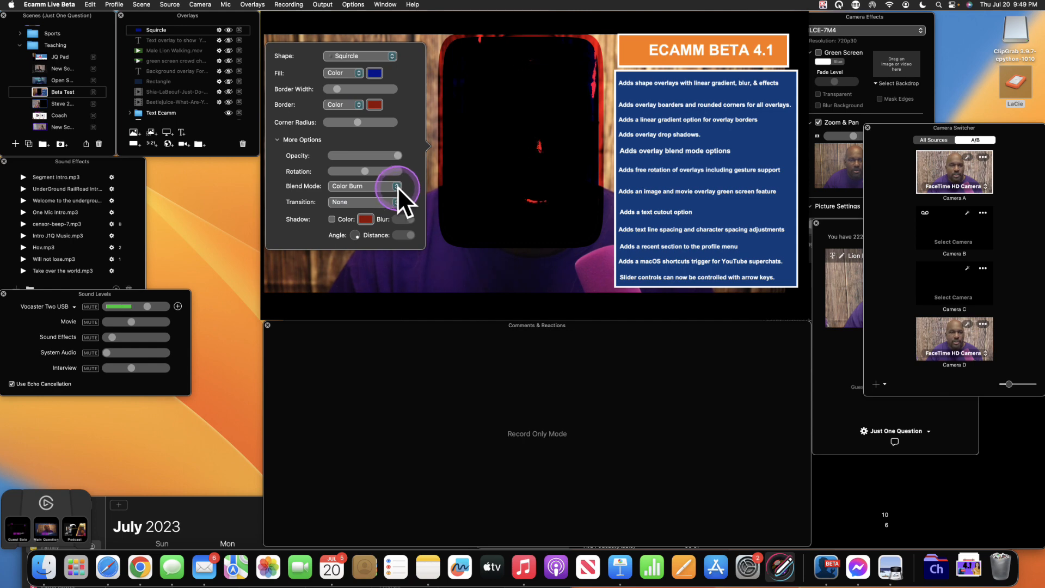
left_click(397, 185)
left_click(376, 212)
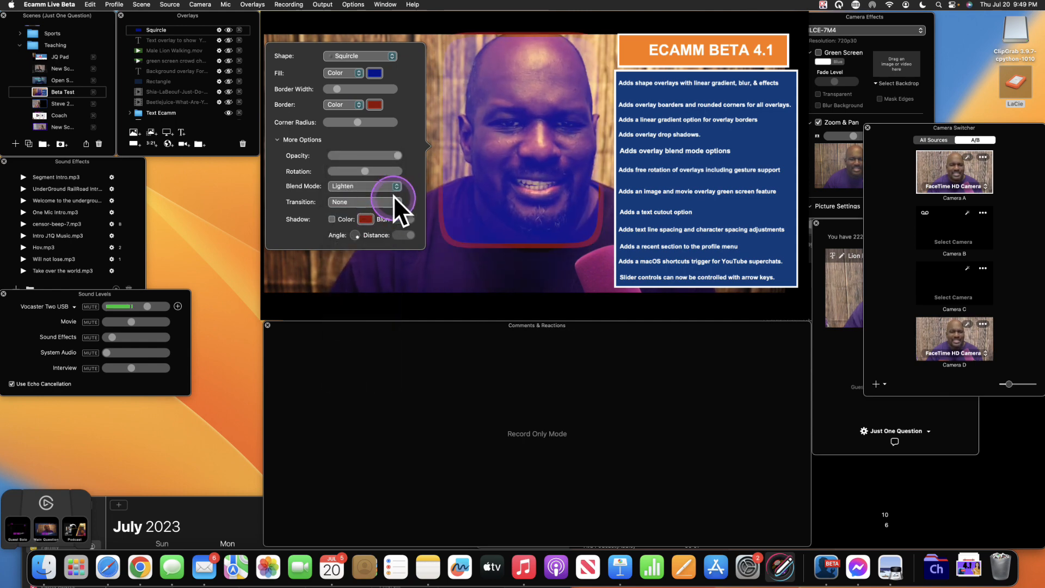
left_click(399, 187)
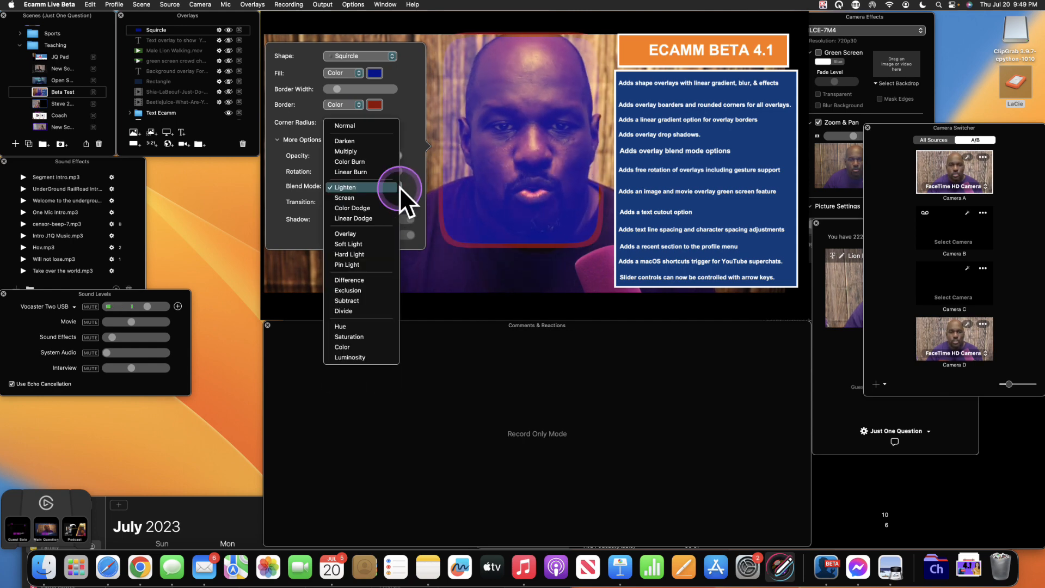
left_click(354, 278)
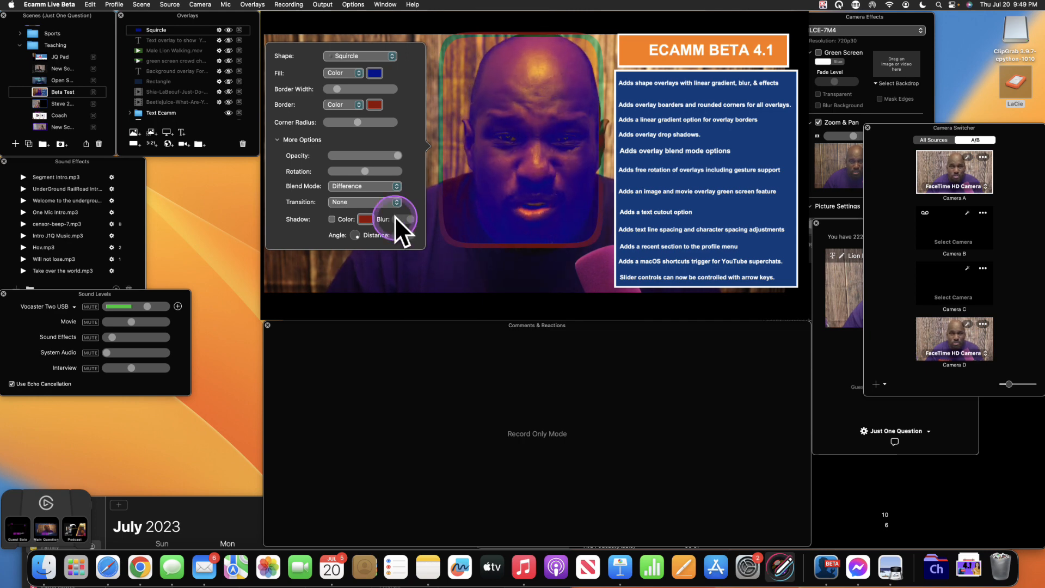
left_click(397, 188)
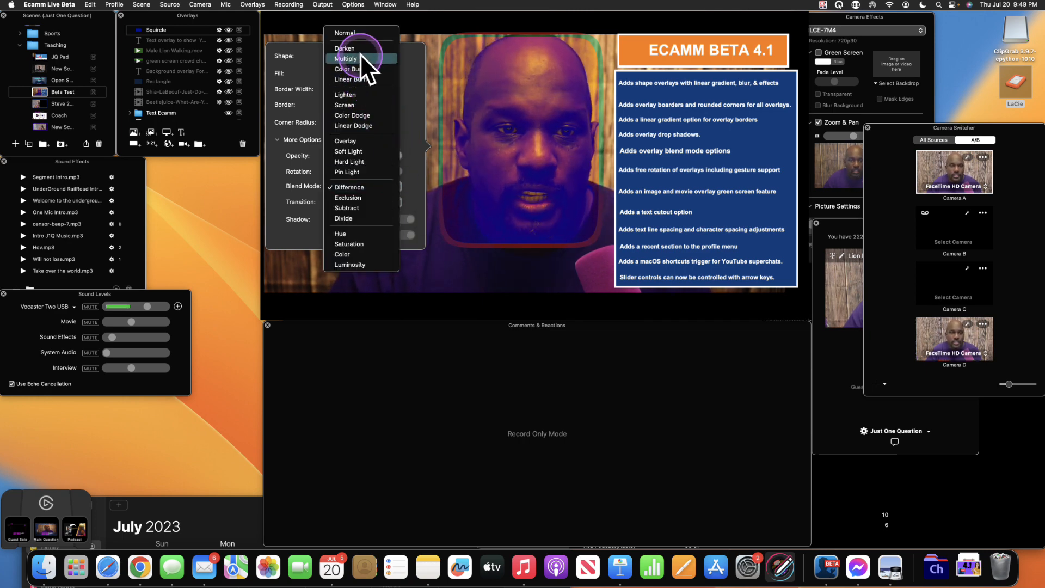
left_click(357, 34)
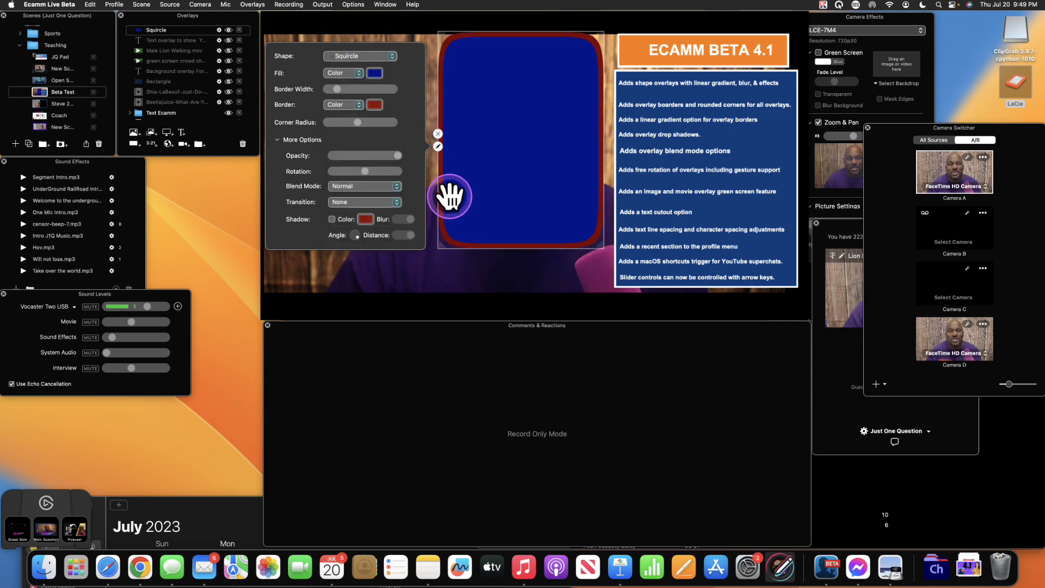
- Move the squircle back to the left side, fine-tune its position, then hide it in the Overlays panel
left_click(501, 164)
left_click_drag(501, 163, 349, 159)
left_click(351, 158)
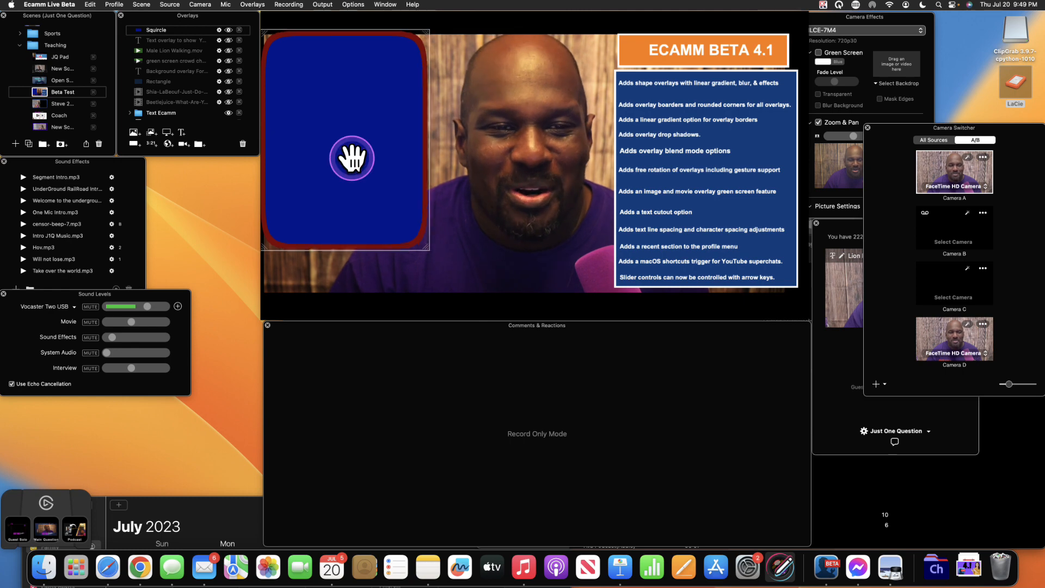
scroll(352, 159, "up", 2)
scroll(352, 158, "down", 5)
left_click_drag(348, 155, 346, 152)
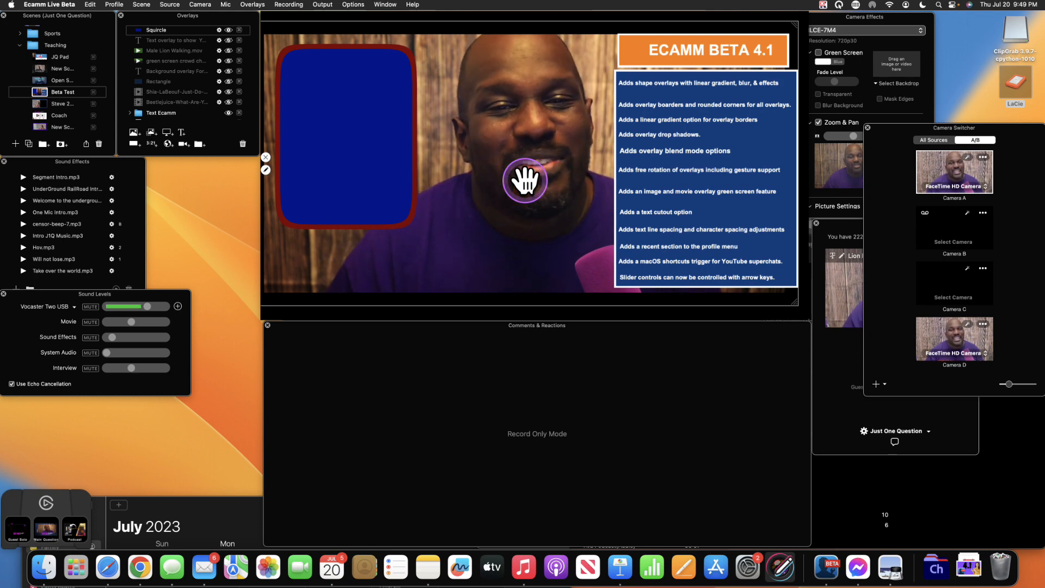
left_click_drag(376, 134, 398, 143)
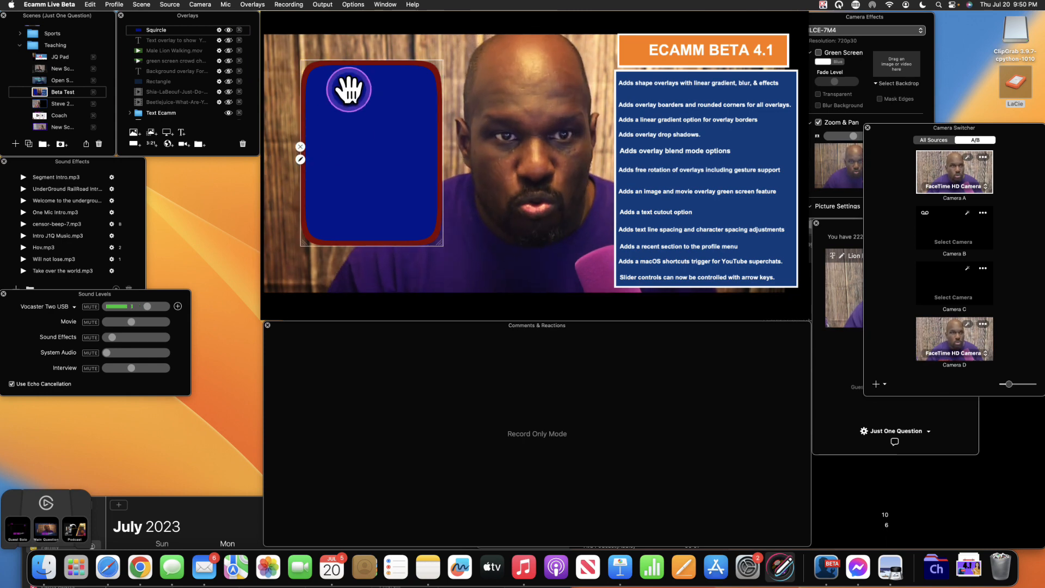
left_click(227, 30)
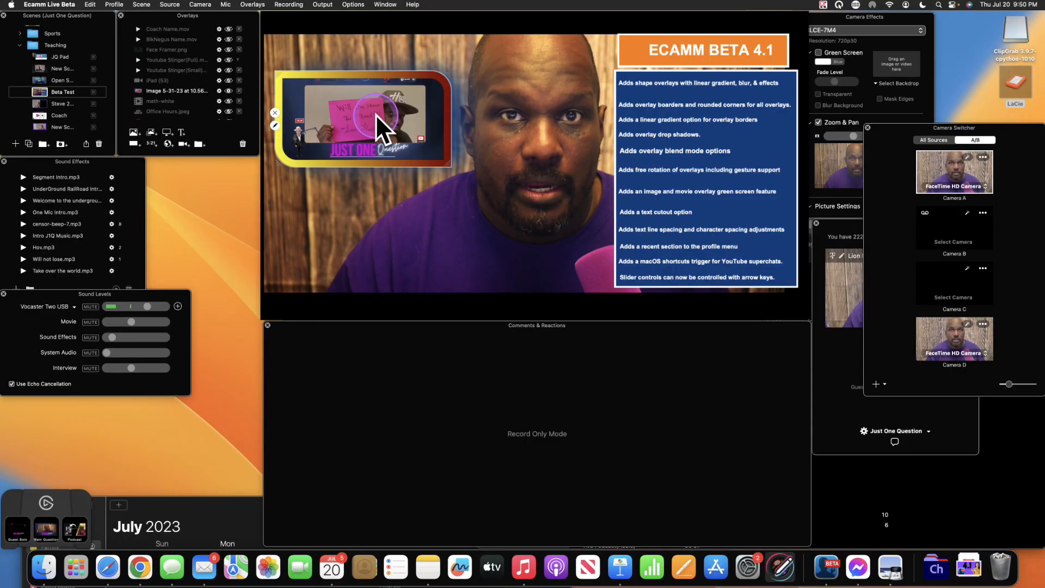
- Enlarge the Just One Question overlay, then show the LIVE badge and move it down-right
left_click_drag(447, 168, 508, 205)
left_click_drag(449, 171, 443, 171)
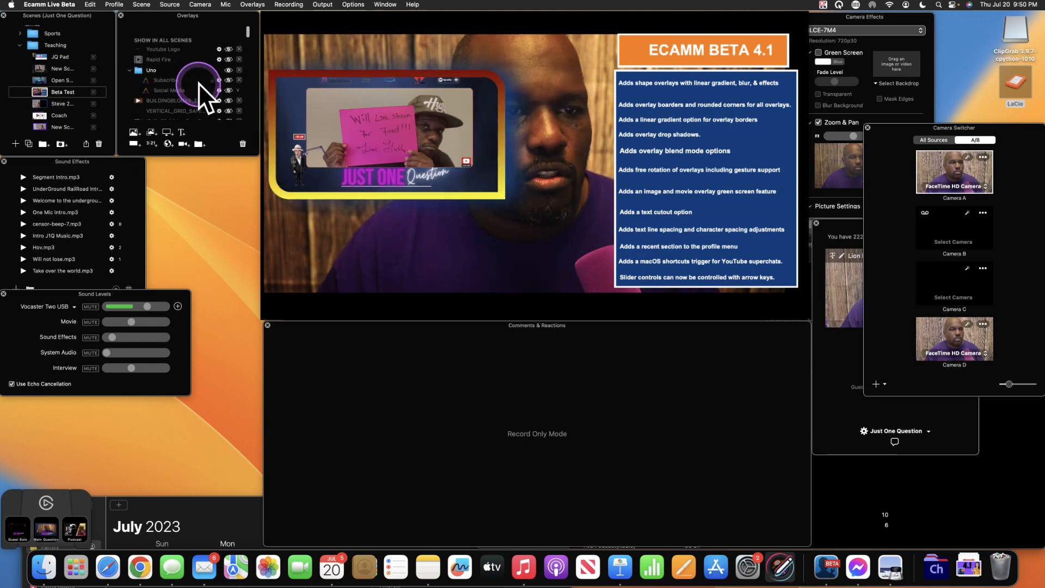
scroll(198, 83, "down", 2)
scroll(198, 83, "down", 2)
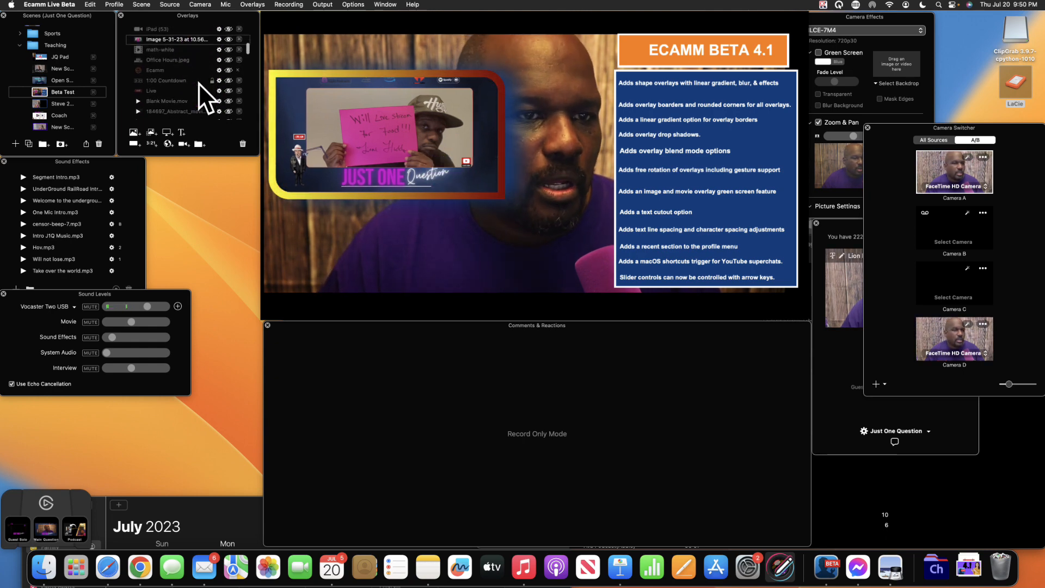
left_click(230, 90)
left_click_drag(353, 195, 394, 249)
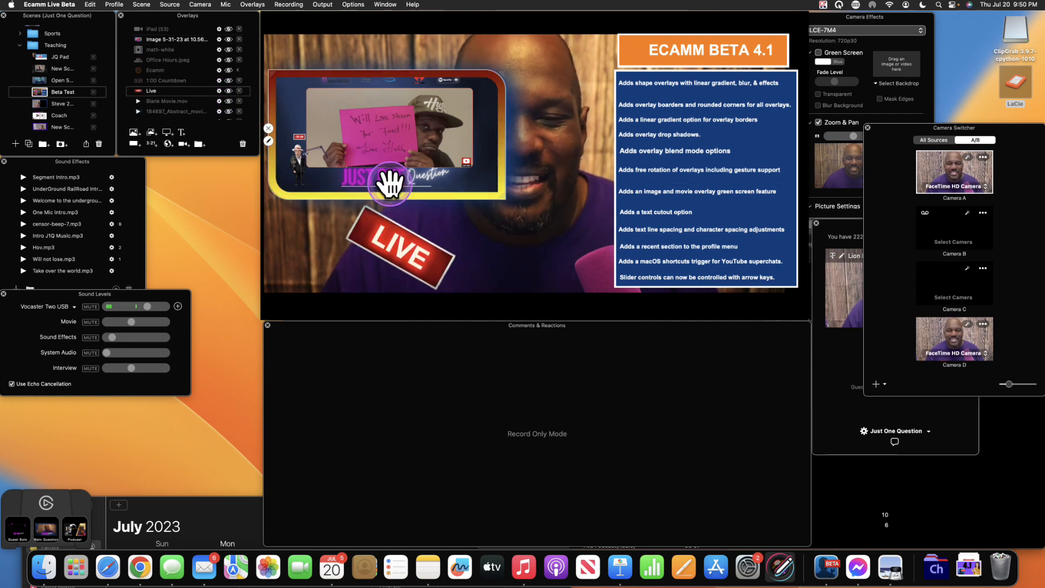
- Rotate the Just One Question image overlay about 20° clockwise and move it up-left
double_click(405, 139)
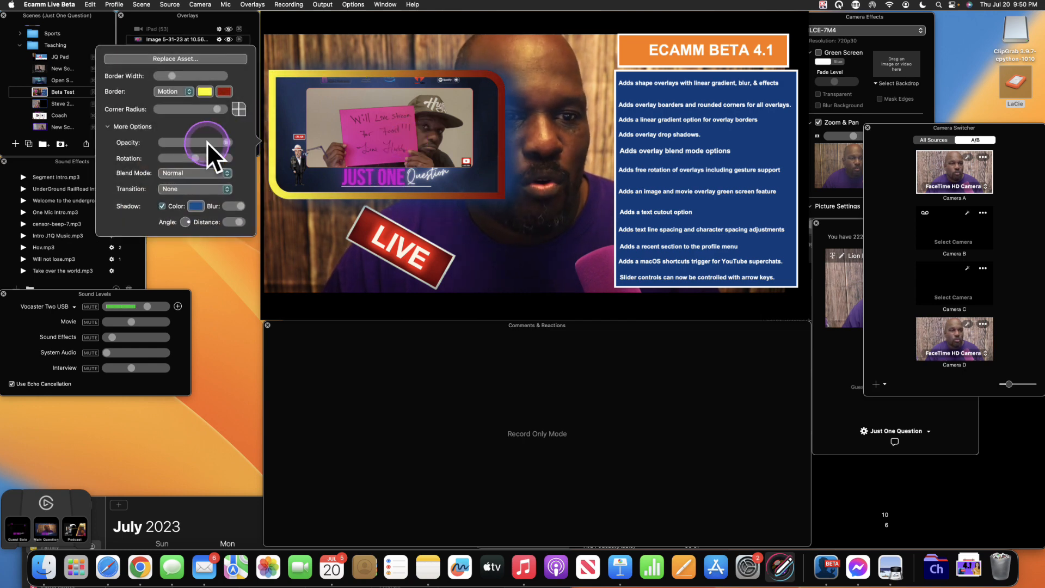
left_click_drag(201, 158, 203, 157)
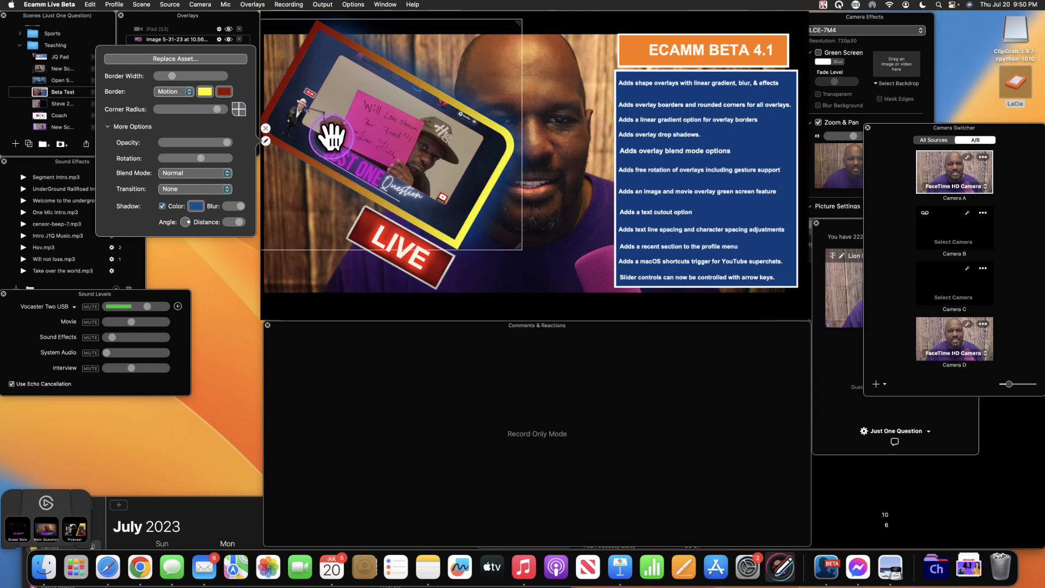
left_click(331, 136)
left_click_drag(331, 136, 315, 99)
- Move the LIVE badge up-left, then hide both the Just One Question overlay and the LIVE badge
mouse_move(368, 214)
left_mouse_down()
mouse_move(326, 223)
mouse_move(357, 208)
left_mouse_up()
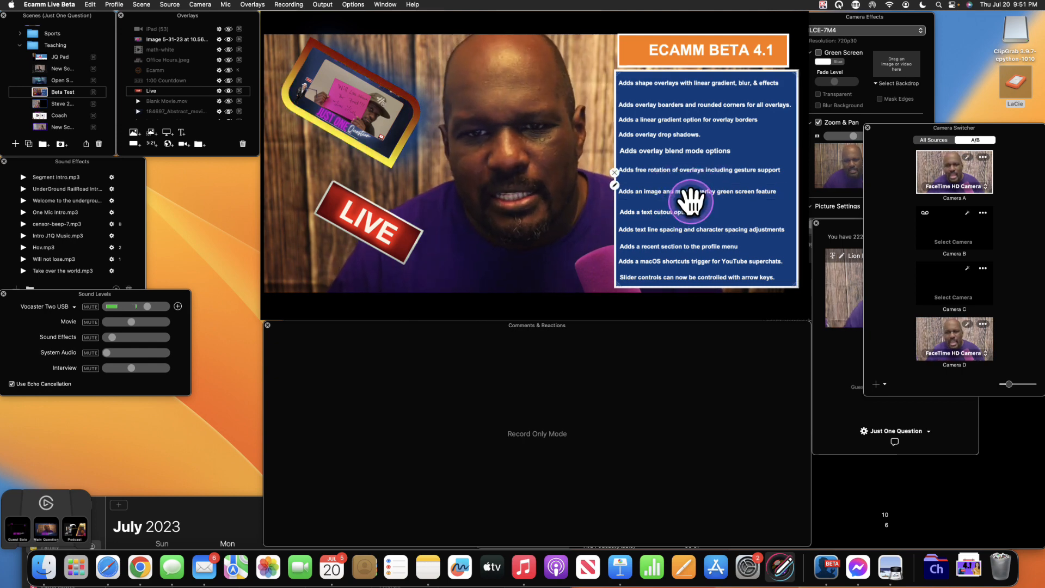
key("ctrl+alt+m")
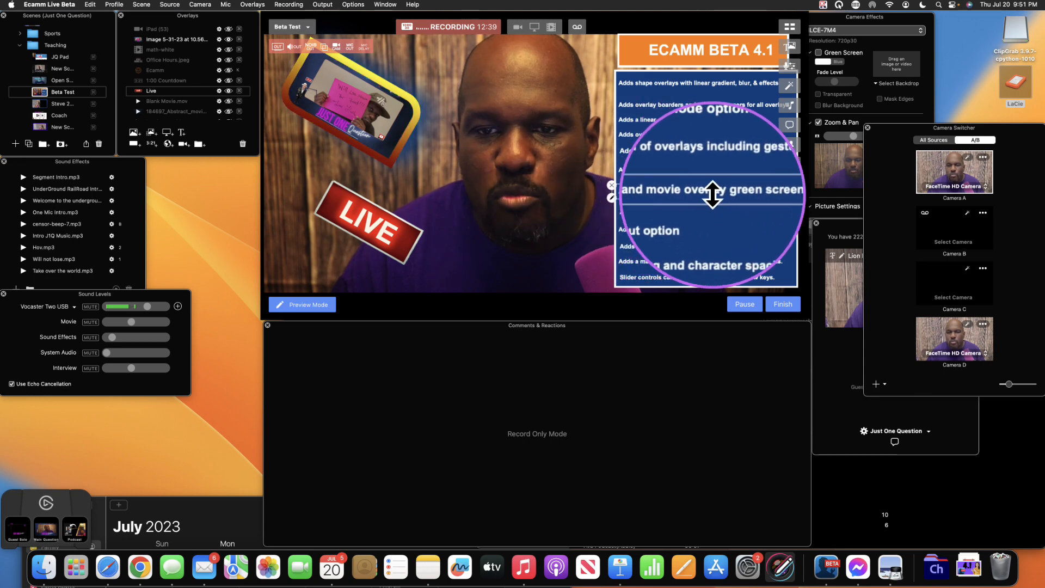
key("ctrl+alt+m")
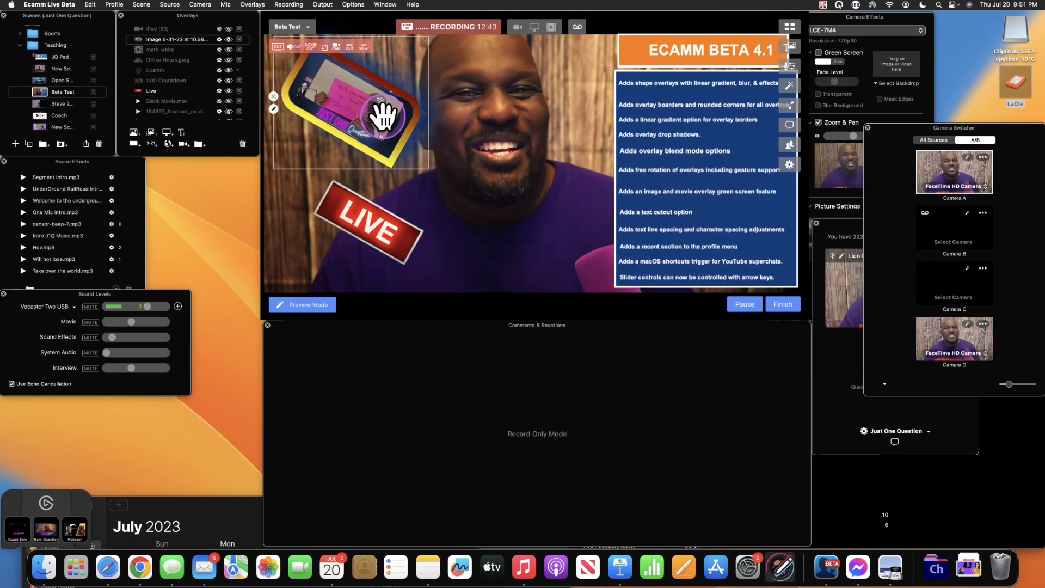
left_click(229, 39)
left_click(348, 221)
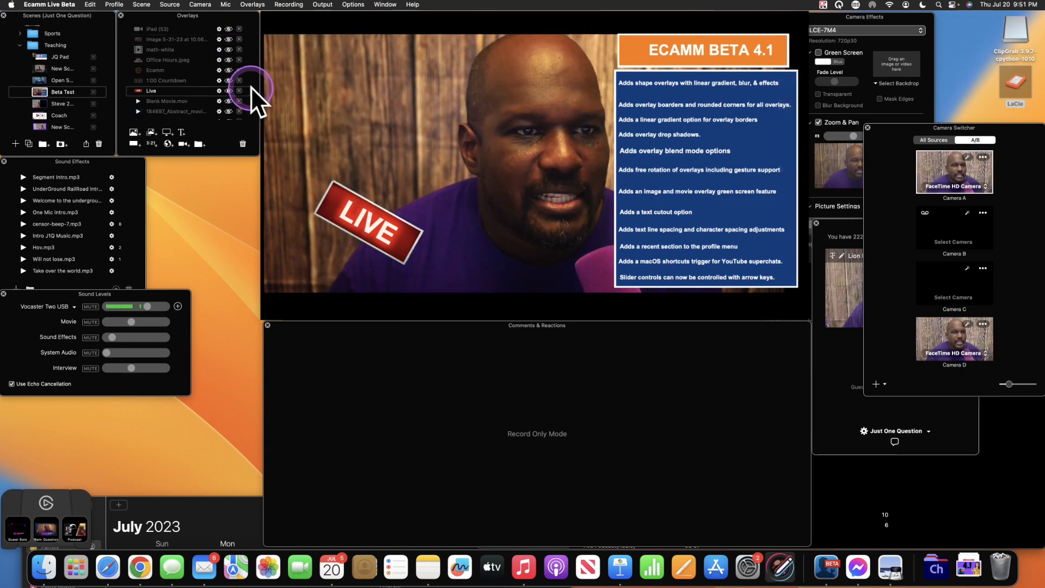
left_click(229, 90)
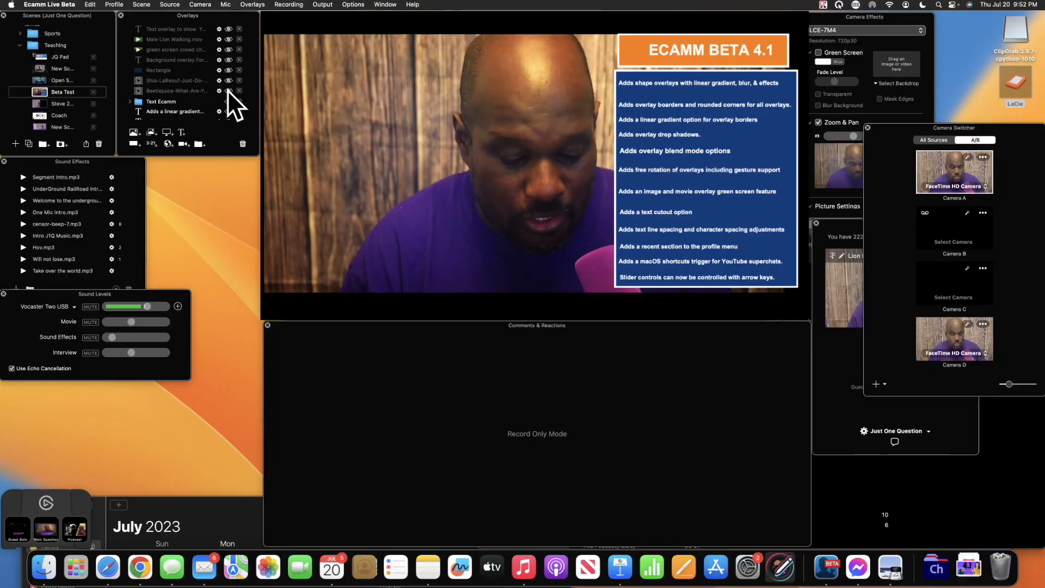
left_click(227, 90)
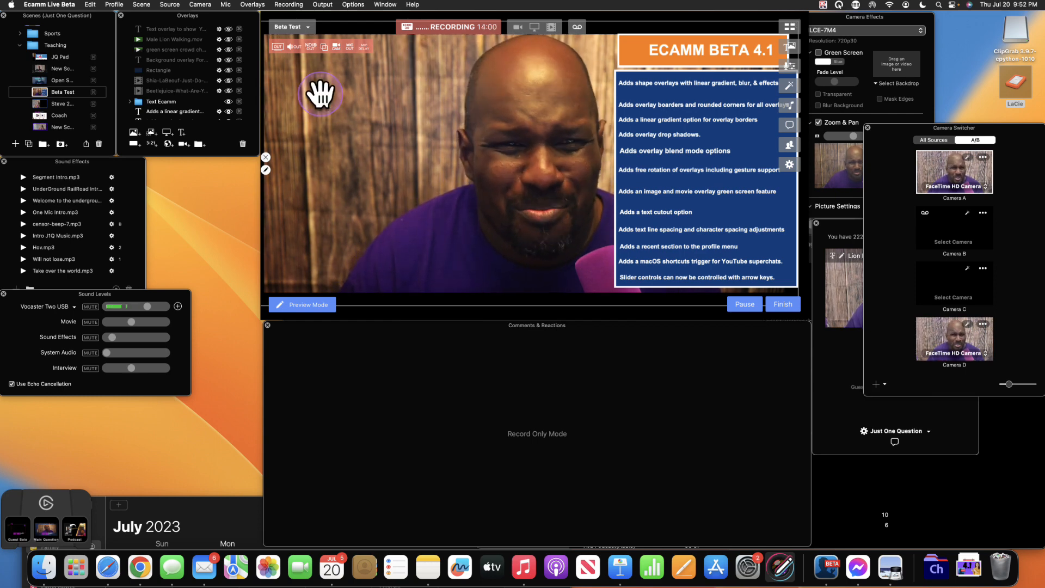
- Show the Male Lion Walking overlay, move it up-right, and set its blend mode to Normal, revealing the green background
left_click(171, 98)
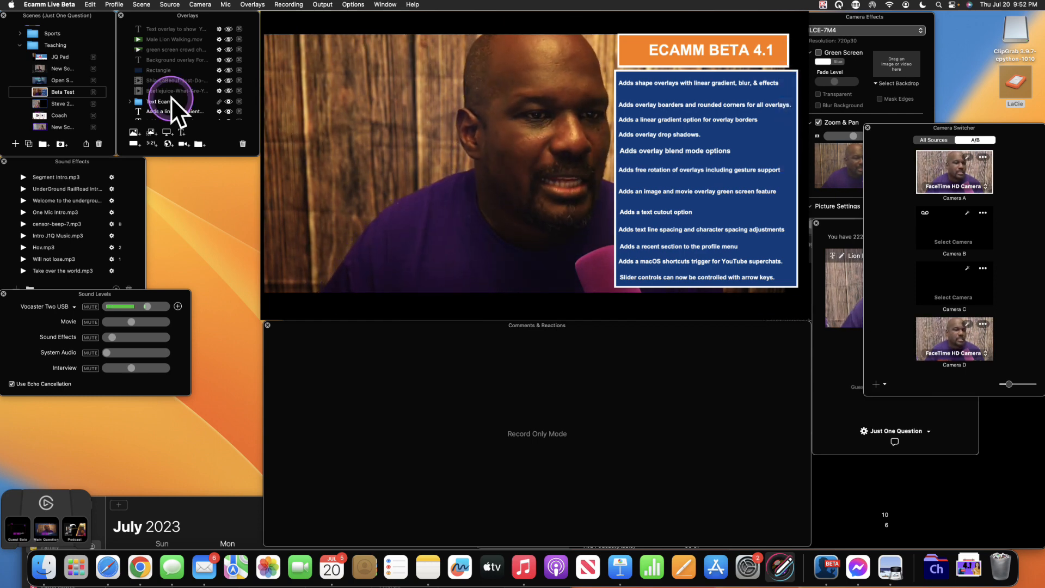
left_click(229, 39)
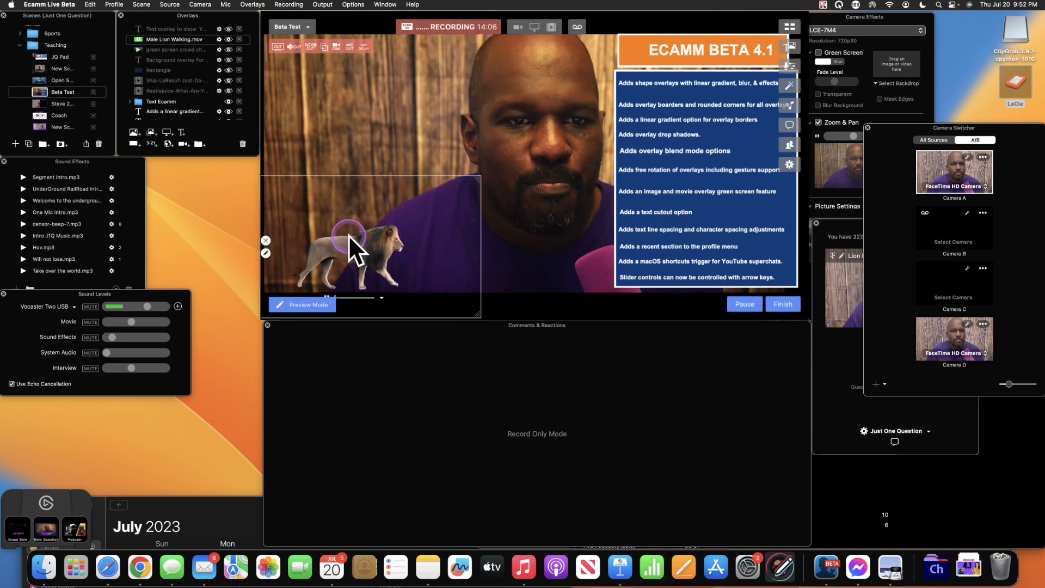
mouse_move(346, 233)
left_mouse_down()
mouse_move(411, 189)
mouse_move(432, 140)
left_mouse_up()
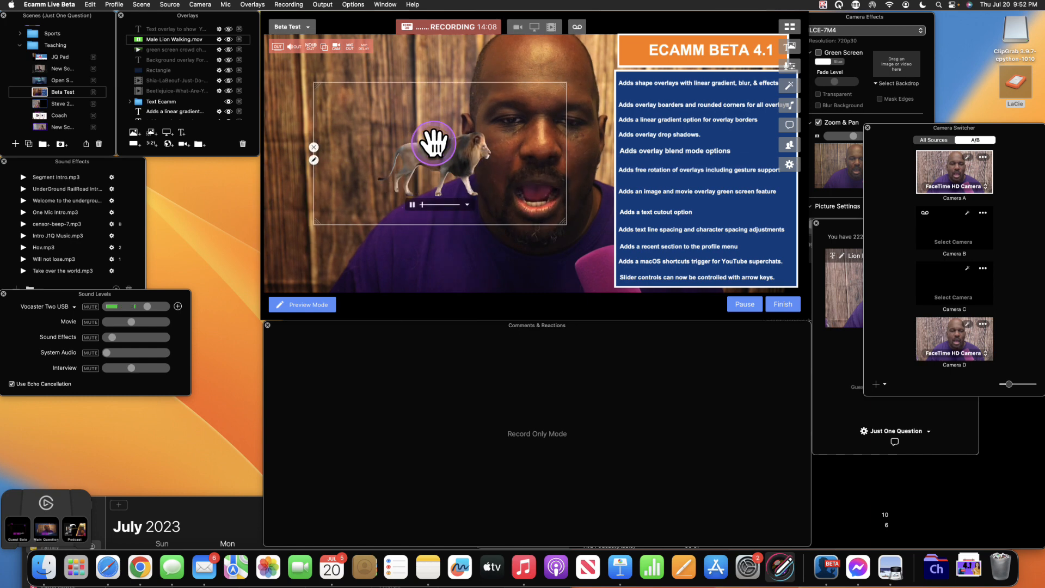
left_click(314, 159)
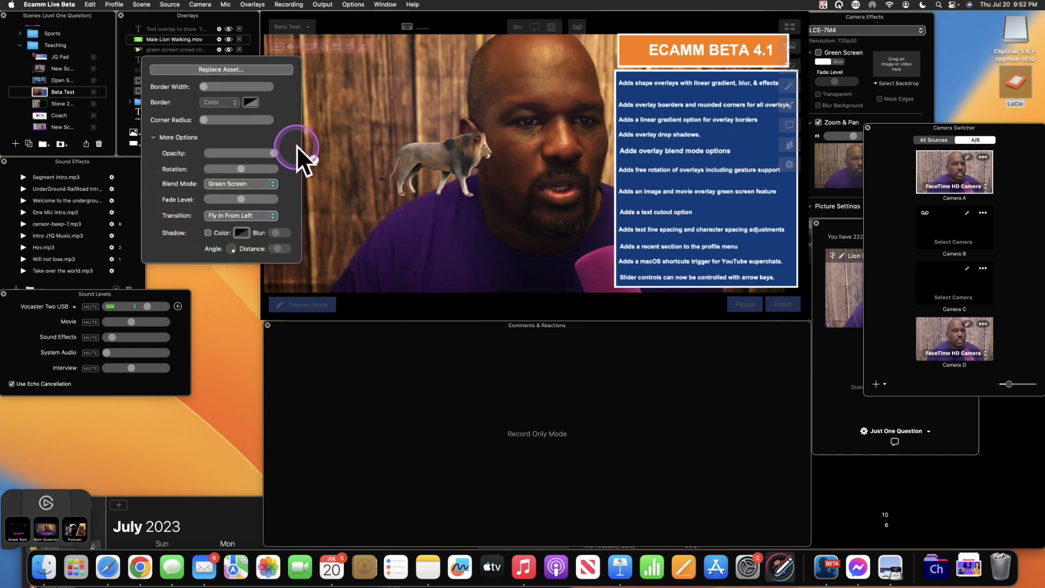
left_click(273, 184)
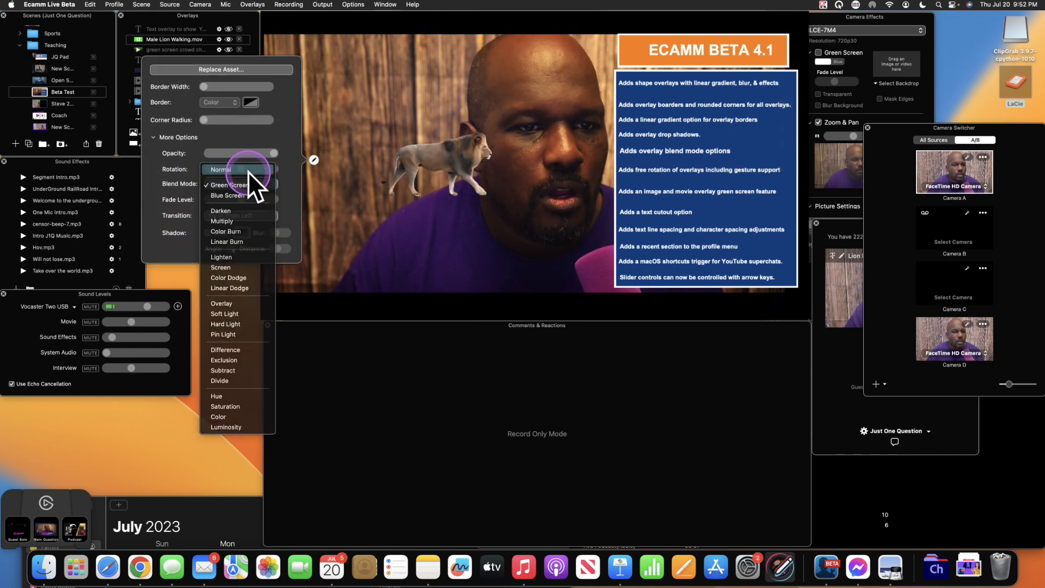
left_click(247, 170)
left_click(358, 235)
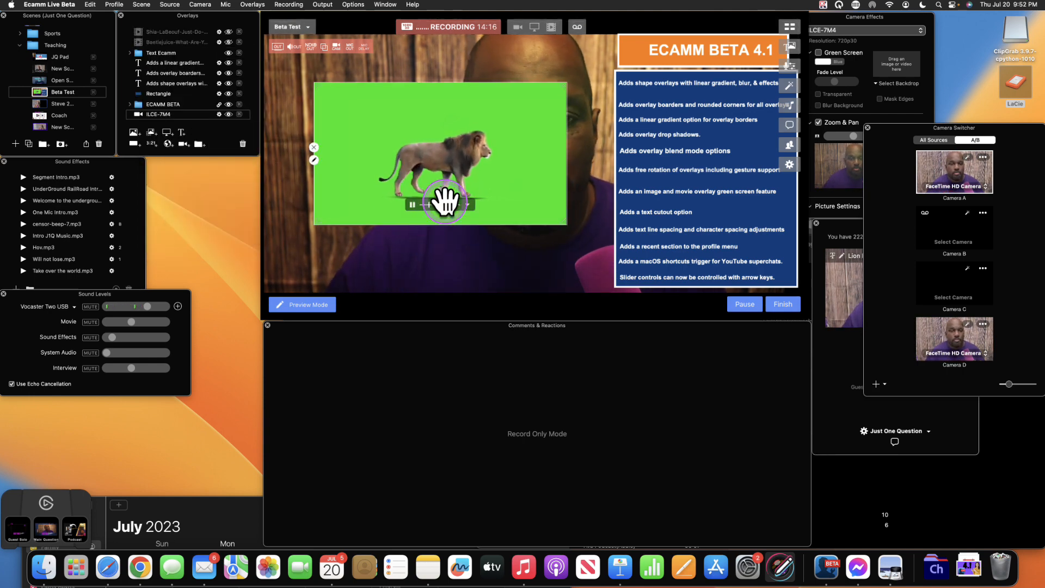
- Shrink the lion, move it left, and key out its green background with the Green Screen blend mode
scroll(444, 201, "down", 5)
left_click_drag(455, 185, 384, 174)
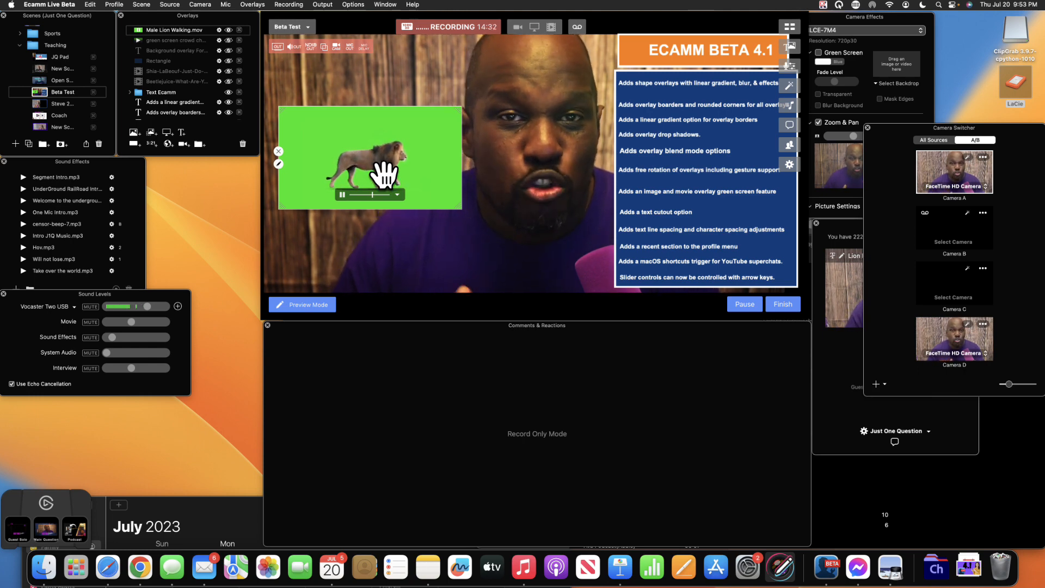
double_click(360, 133)
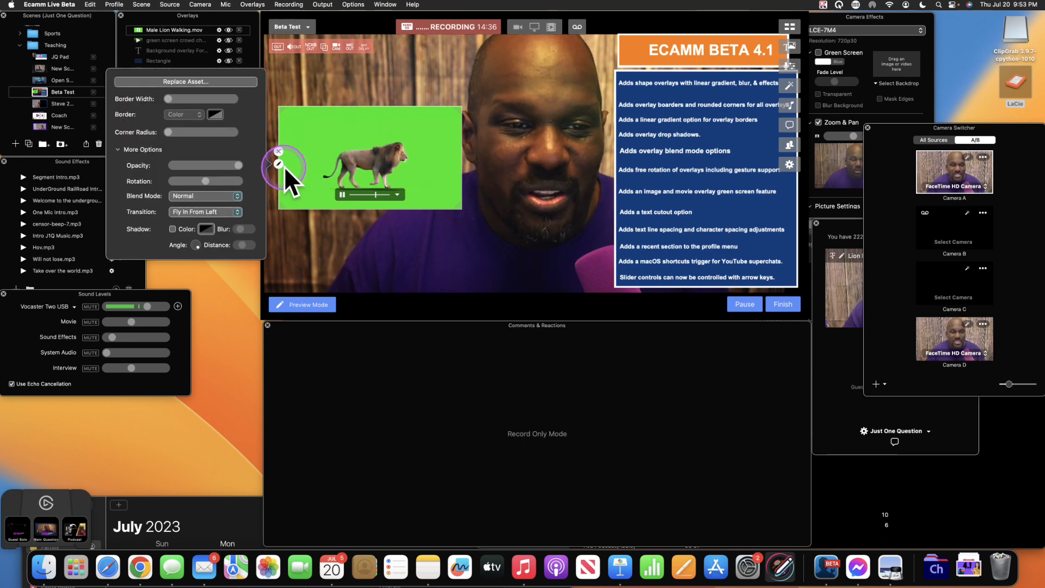
left_click(238, 195)
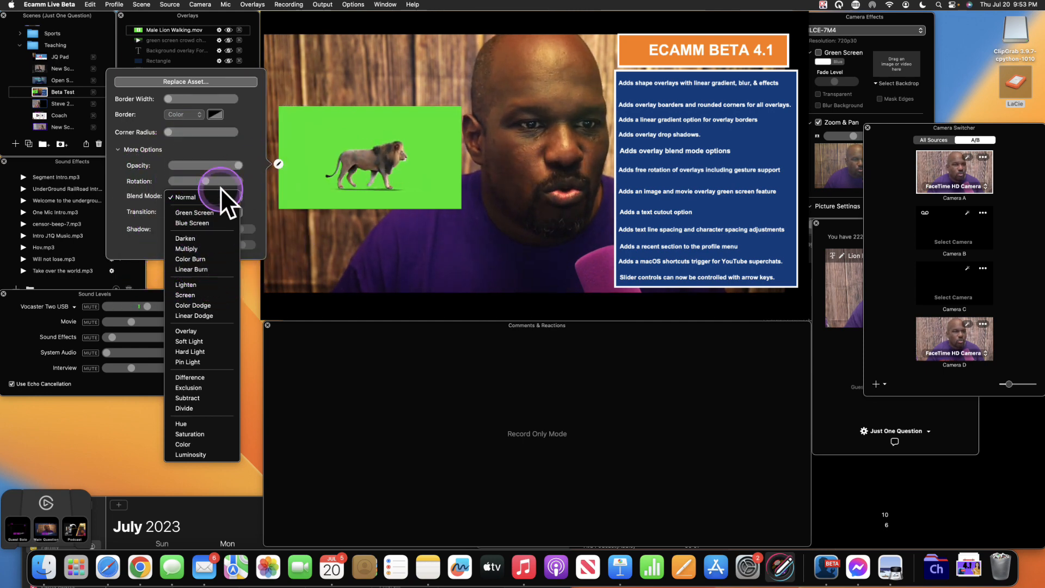
left_click(190, 212)
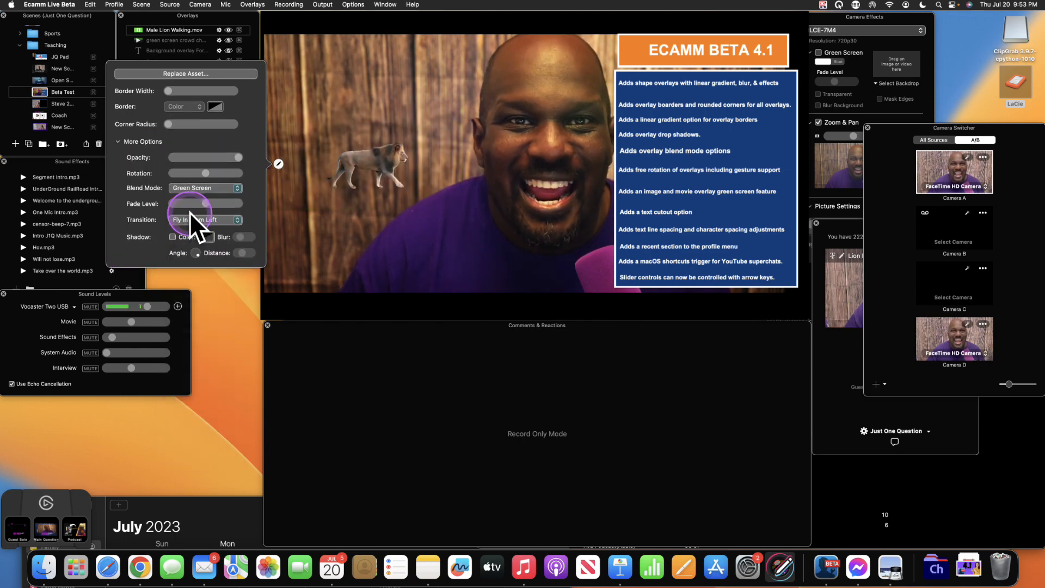
left_click(438, 165)
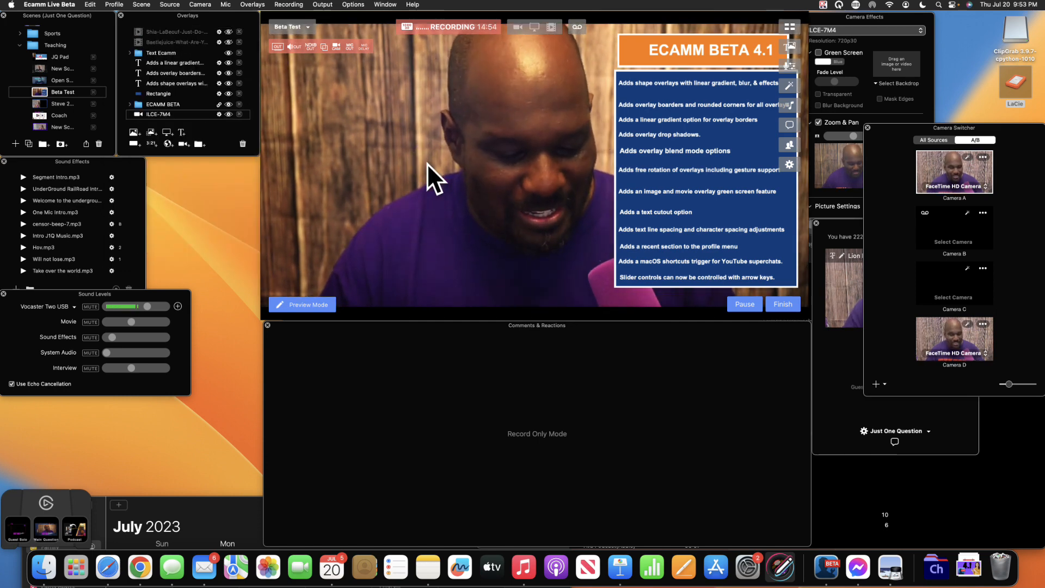
- Show the lion again, enlarge it in the lower left, then hide it
scroll(219, 100, "up", 5)
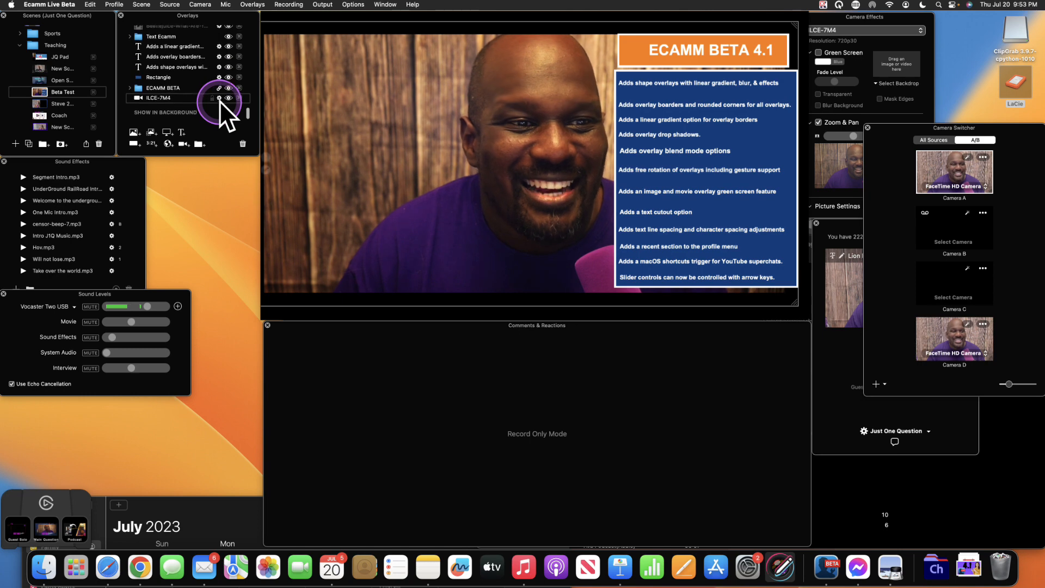
scroll(220, 100, "up", 3)
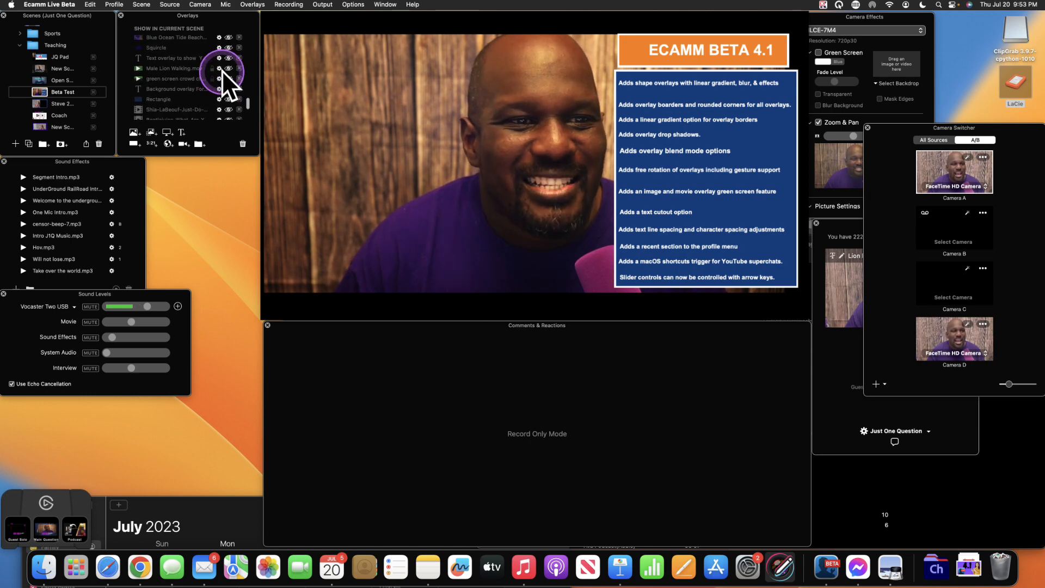
left_click(228, 68)
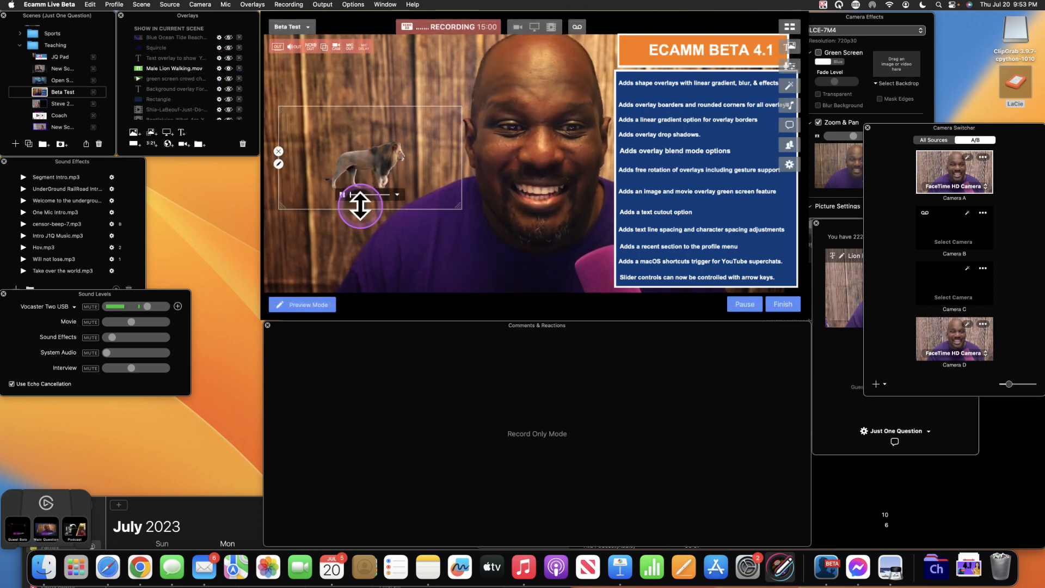
left_click_drag(381, 166, 326, 243)
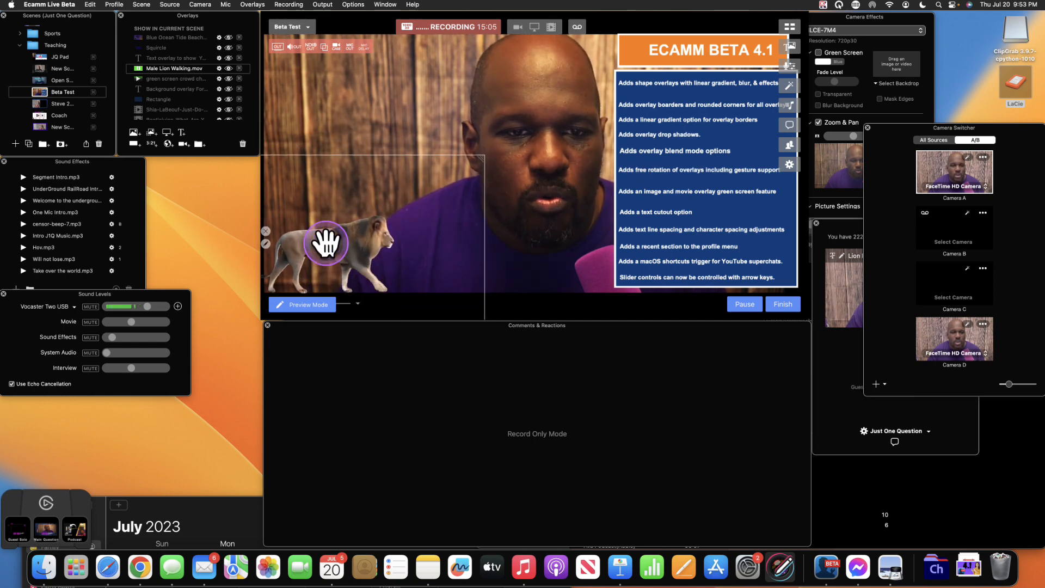
left_click(230, 66)
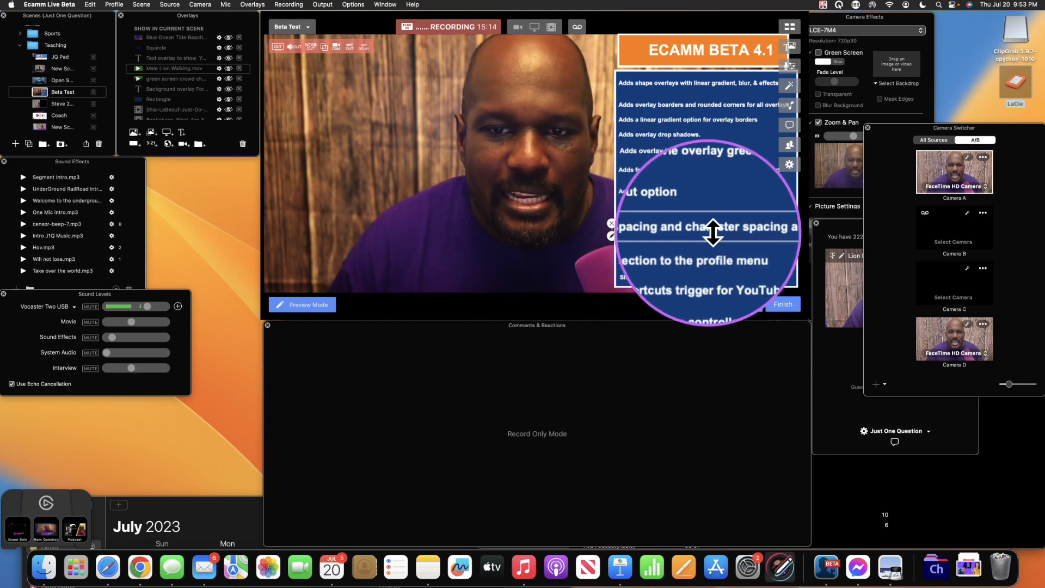
- Reposition the 'Text overlay to show You how this works' overlay slightly lower and right in the scene
scroll(193, 86, "down", 5)
scroll(194, 86, "up", 2)
scroll(193, 85, "down", 10)
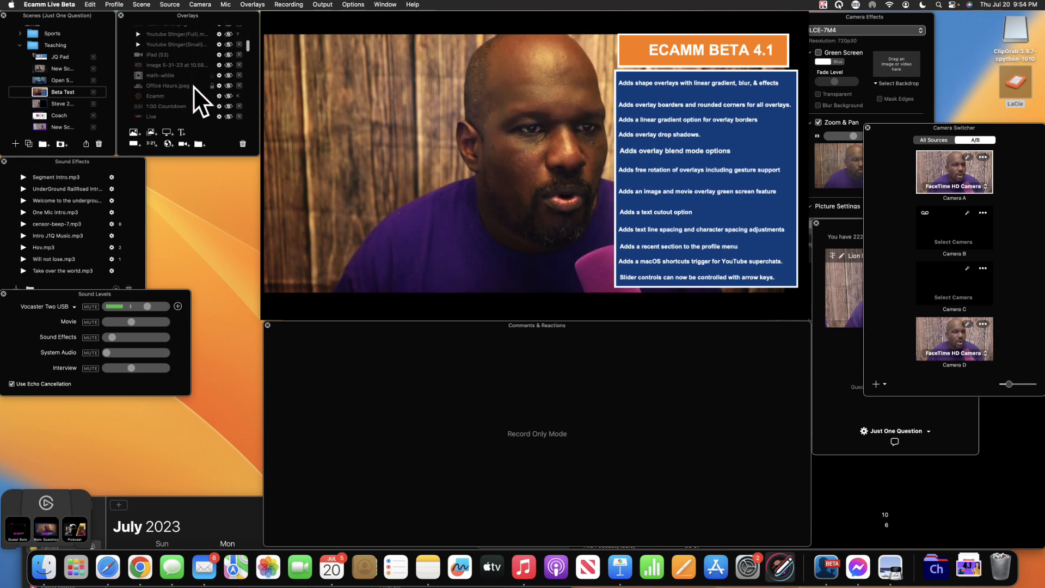
scroll(194, 86, "down", 6)
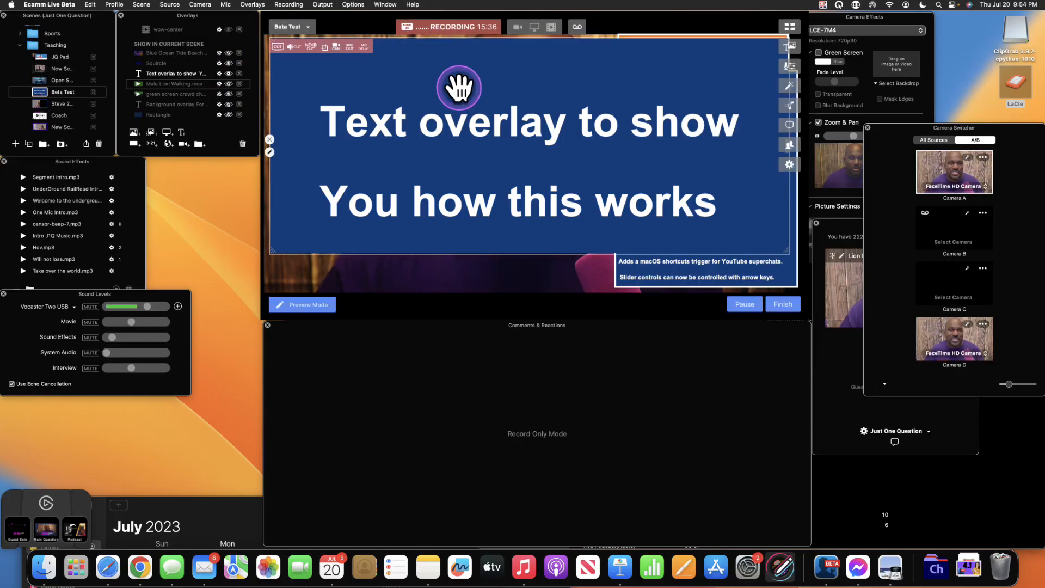
mouse_move(459, 87)
left_mouse_down()
mouse_move(499, 119)
mouse_move(467, 103)
left_mouse_up()
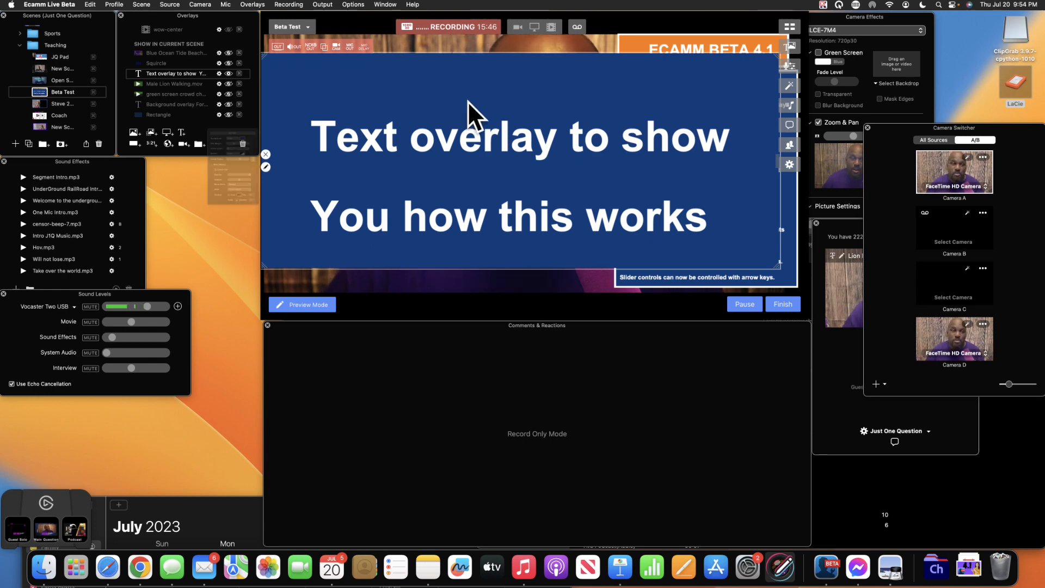
- Turn on Cutout Text for the blue text overlay and move it up slightly
left_click(266, 167)
left_click(118, 175)
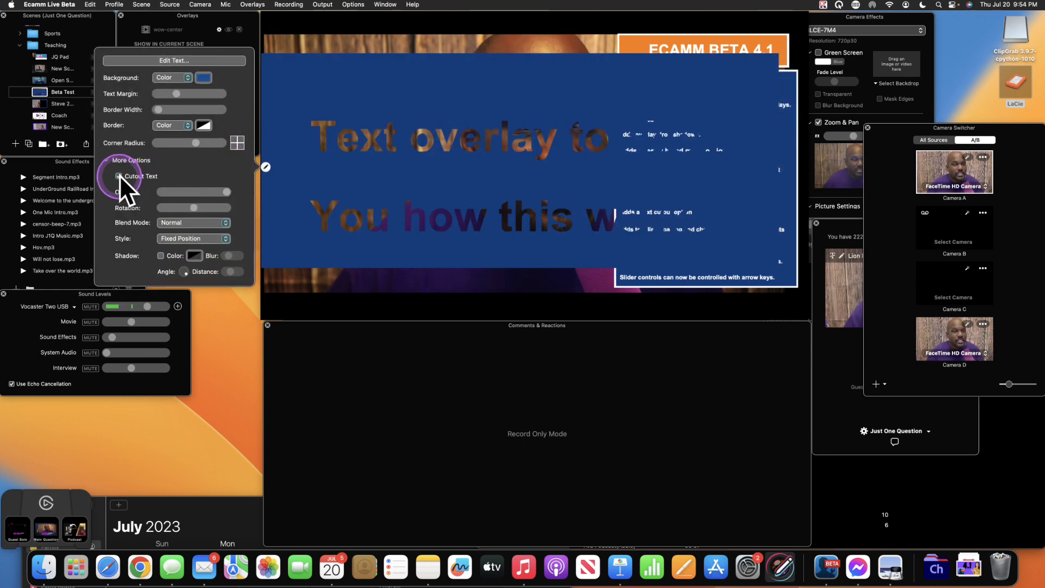
left_click_drag(431, 147, 442, 115)
left_click(442, 115)
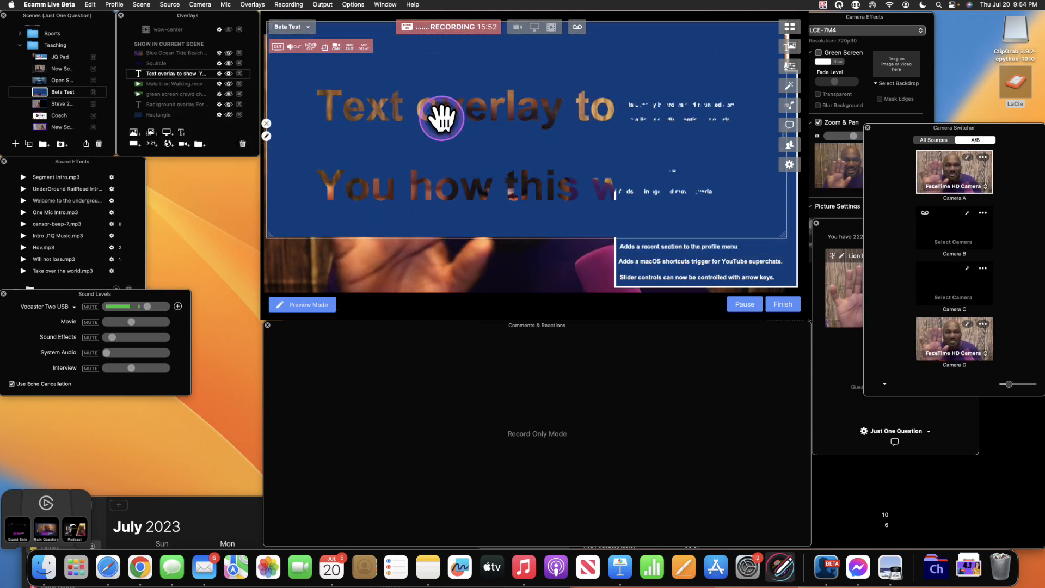
- Open the Edit Text Overlay dialog for the text overlay
left_click(419, 86)
double_click(419, 85)
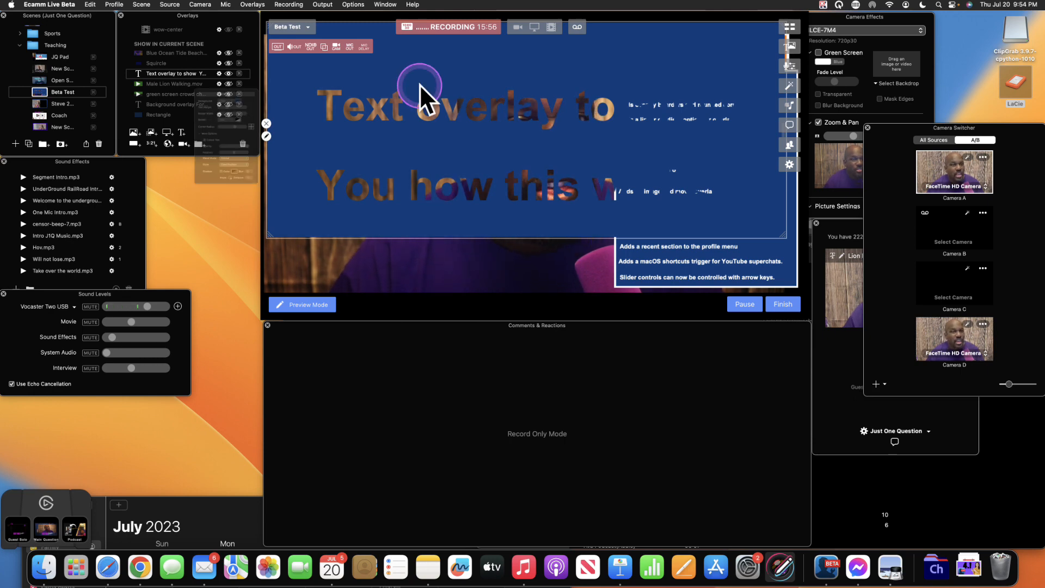
left_click(194, 31)
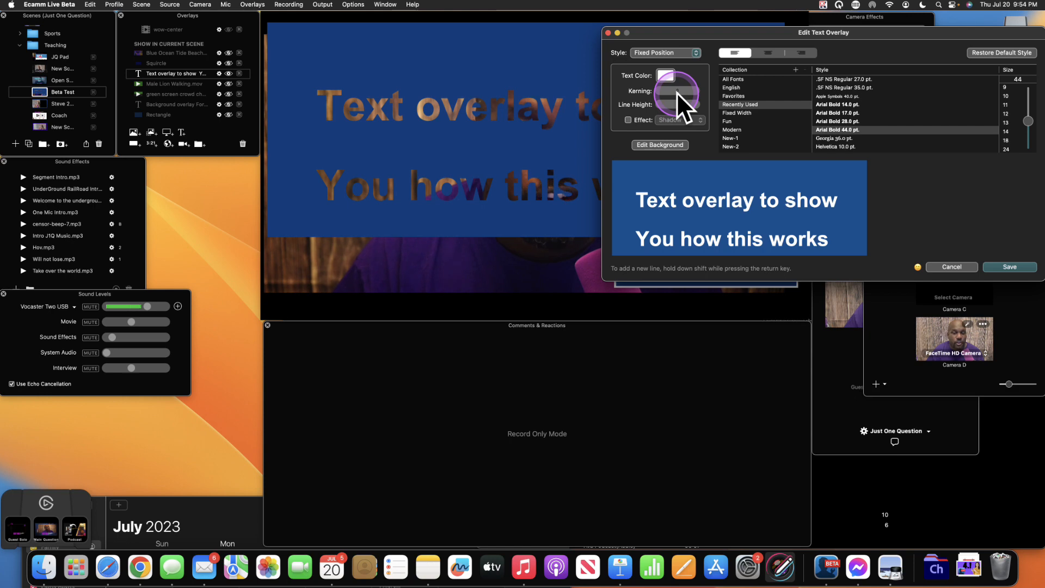
- Widen the letter spacing of the word 'works' and save the text overlay
left_click(784, 204)
left_click(825, 237)
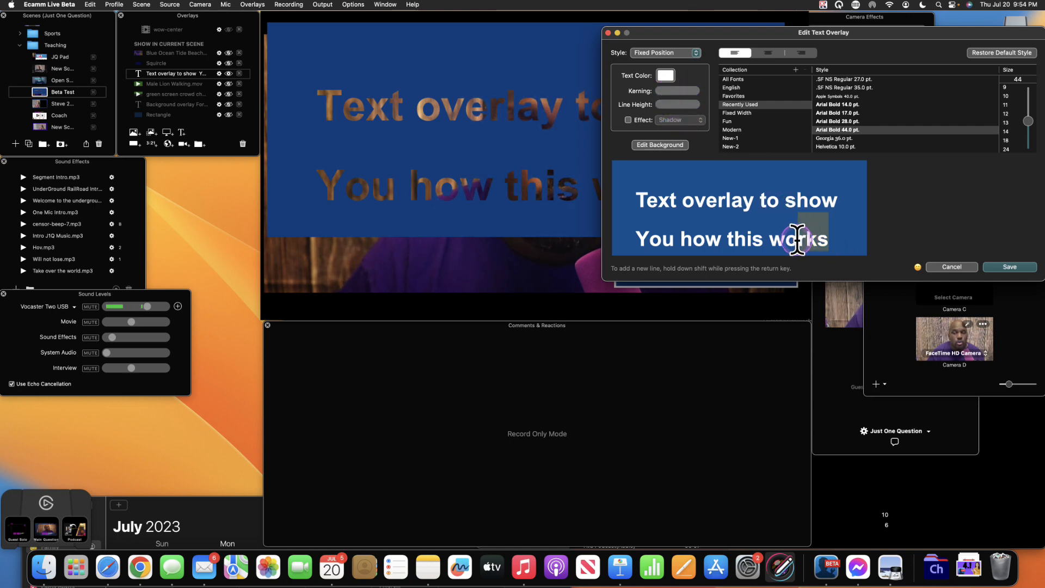
left_click_drag(670, 88, 688, 87)
left_click(996, 271)
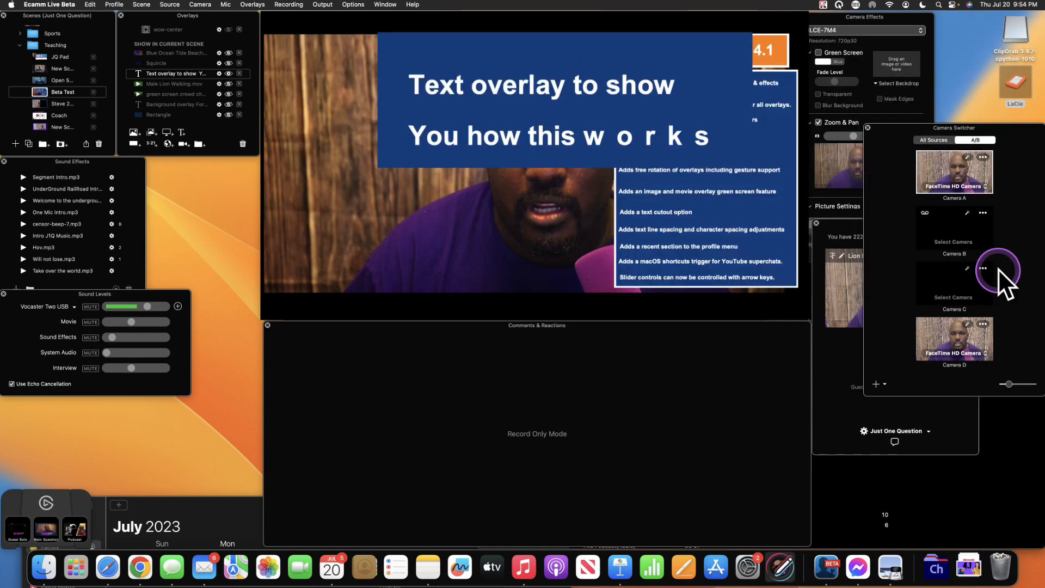
- Try tighter spacing on 'works' and a new line height, cancel, then move the overlay into the preview's lower half
left_click(665, 140)
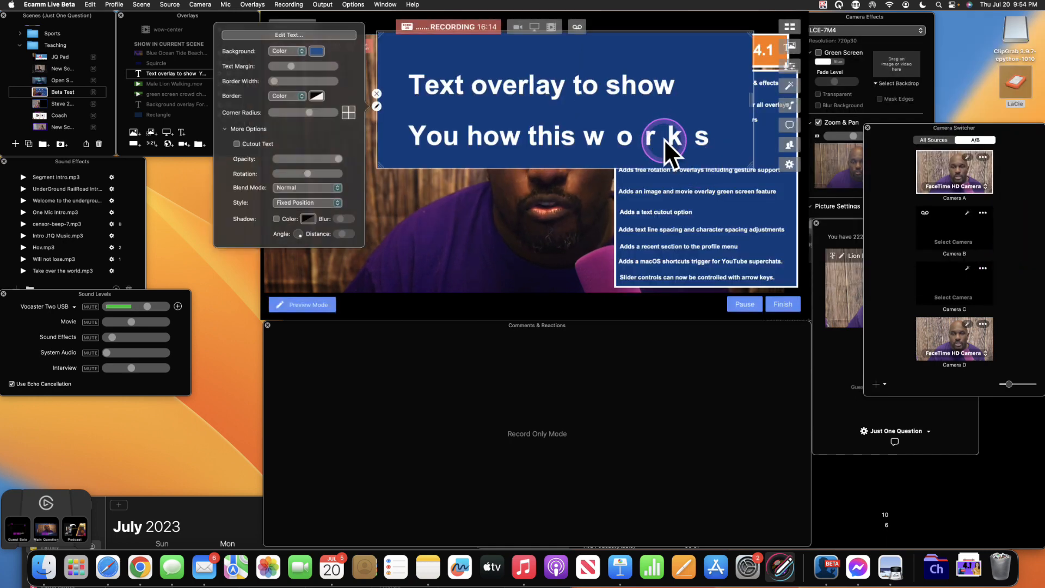
left_click(281, 29)
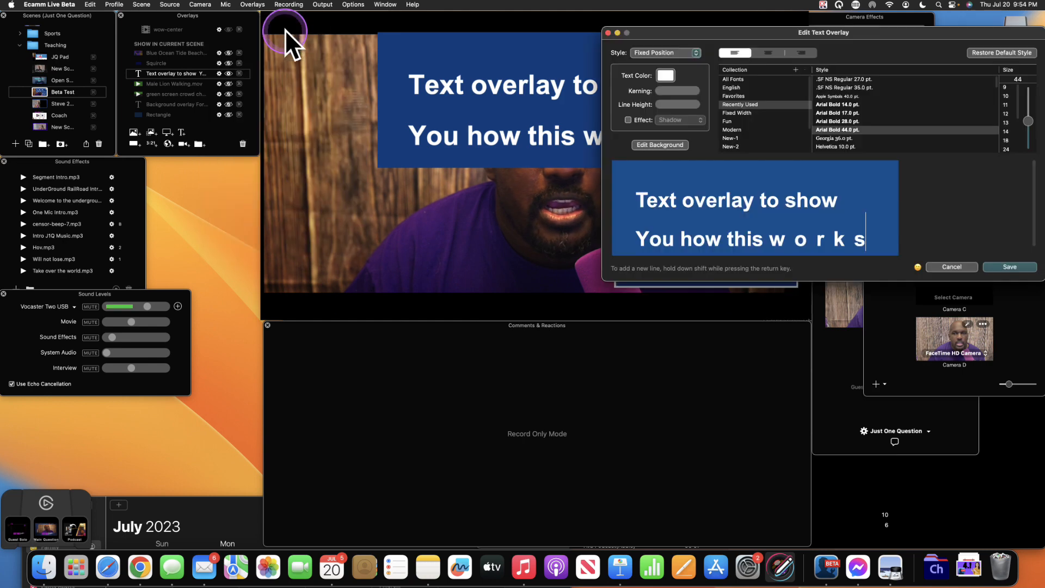
double_click(772, 240)
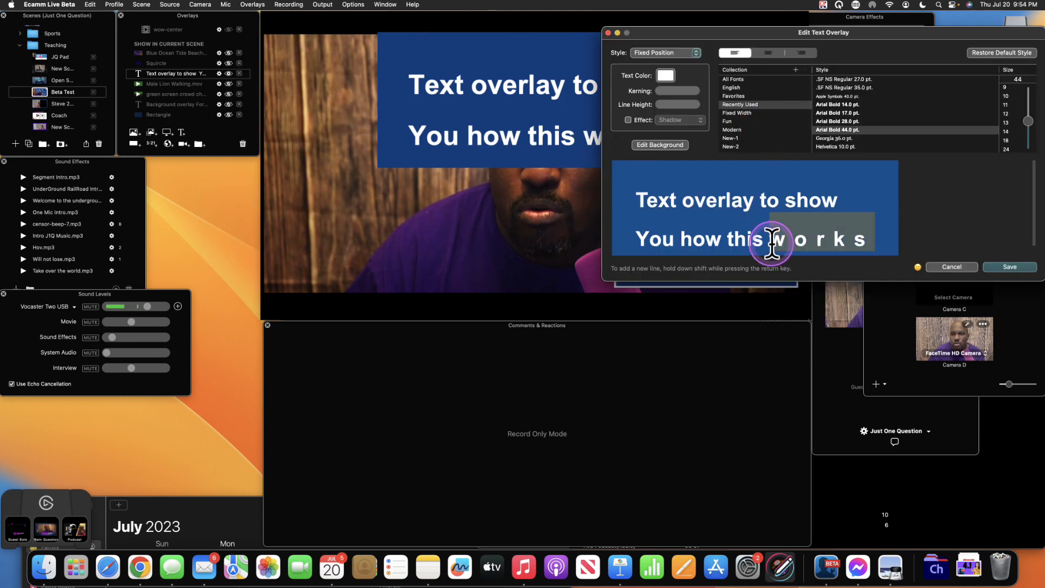
mouse_move(677, 87)
left_mouse_down()
mouse_move(690, 89)
mouse_move(674, 89)
left_mouse_up()
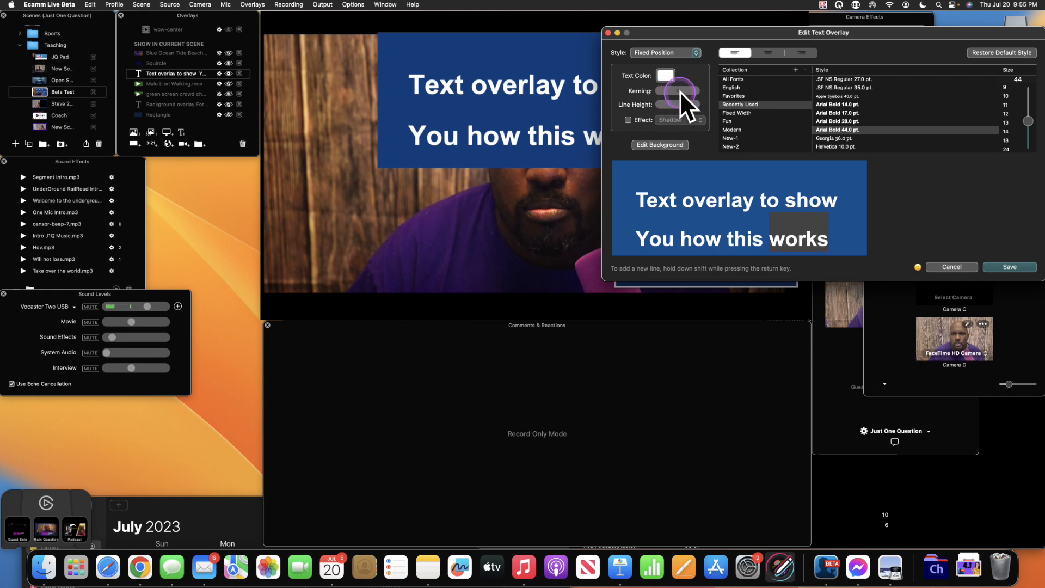
mouse_move(686, 103)
left_mouse_down()
mouse_move(671, 106)
mouse_move(682, 109)
left_mouse_up()
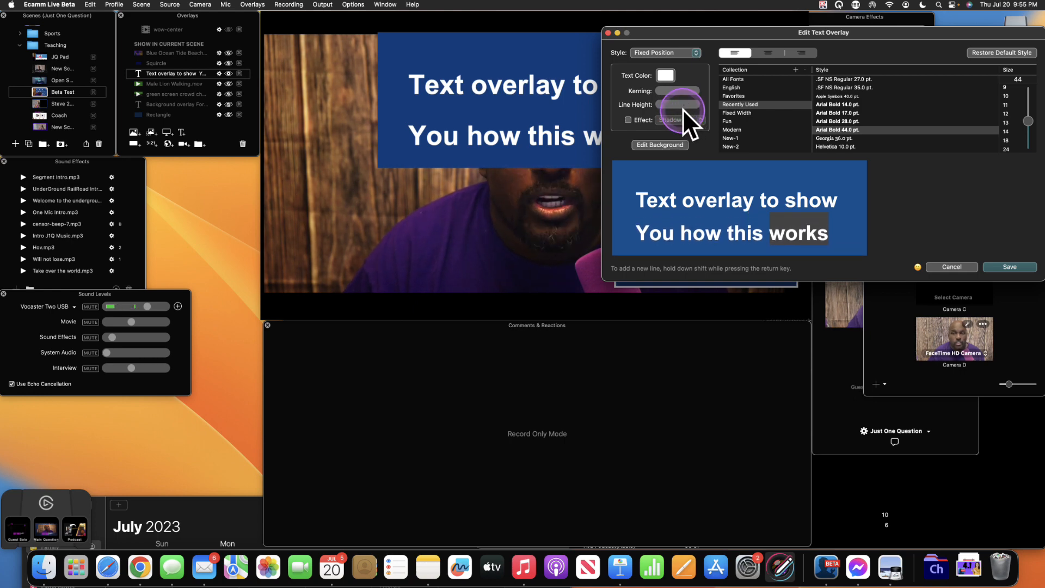
left_click(951, 264)
left_click_drag(577, 96, 497, 221)
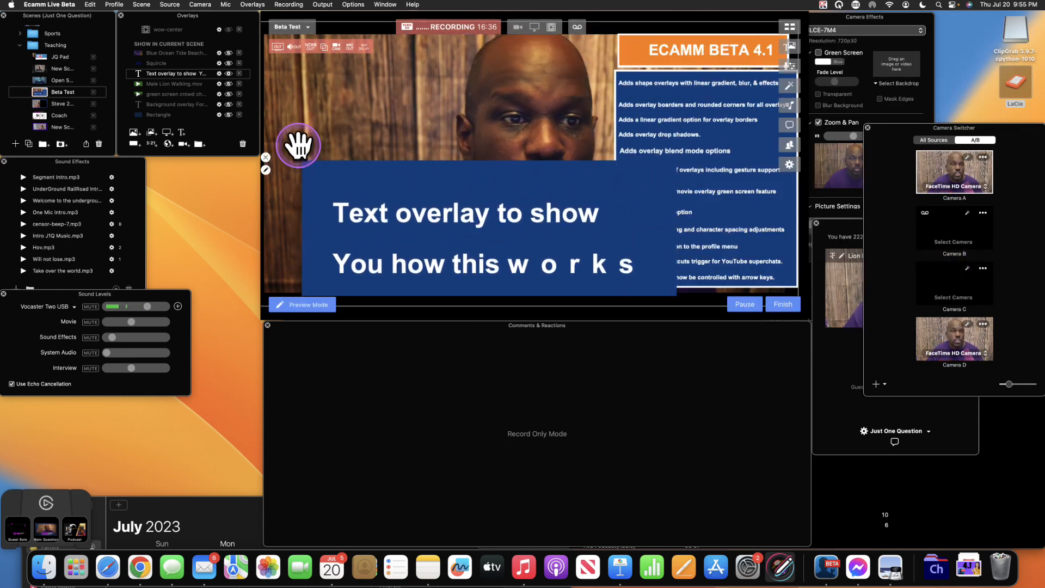
- Resize the cutout text overlay with its corner and edge handles and shift it left
left_click(312, 163)
left_click_drag(302, 160, 394, 190)
left_click_drag(400, 262, 361, 257)
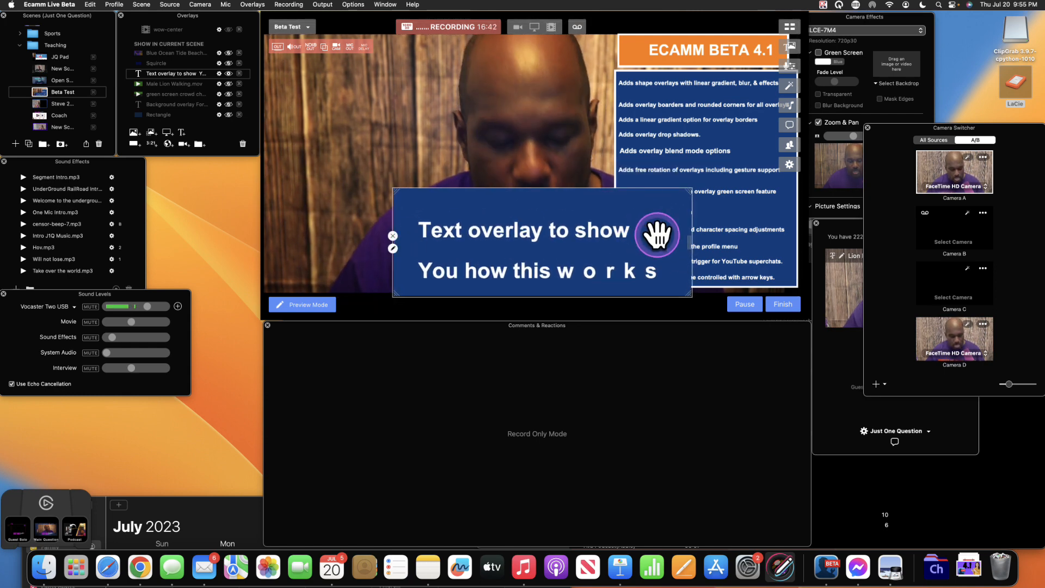
left_click_drag(691, 222, 763, 233)
left_click_drag(764, 193, 643, 238)
left_click_drag(557, 242, 523, 233)
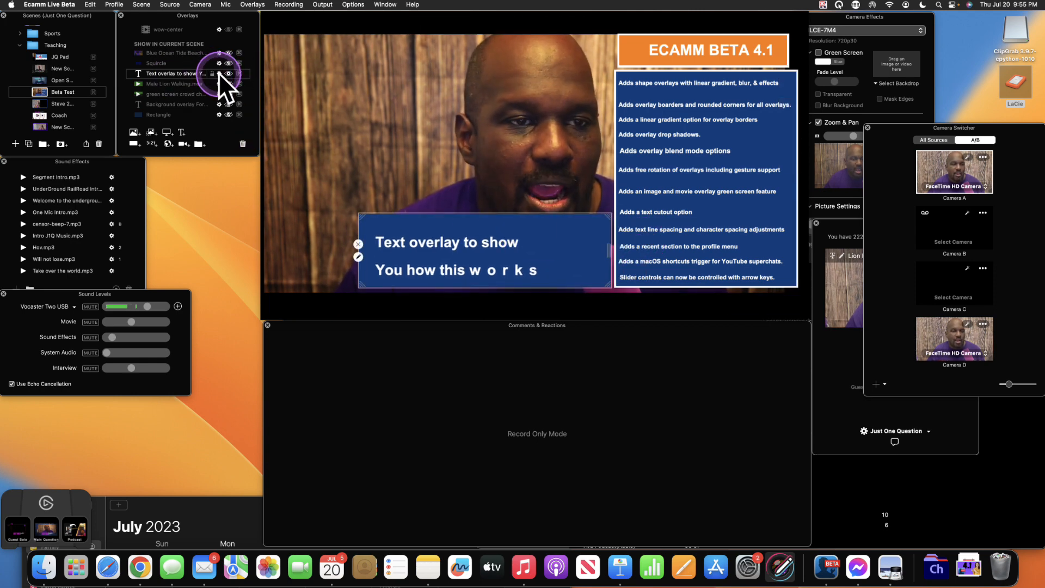
- Check the text overlay's settings popover, then hide the overlay from the scene
left_click(358, 257)
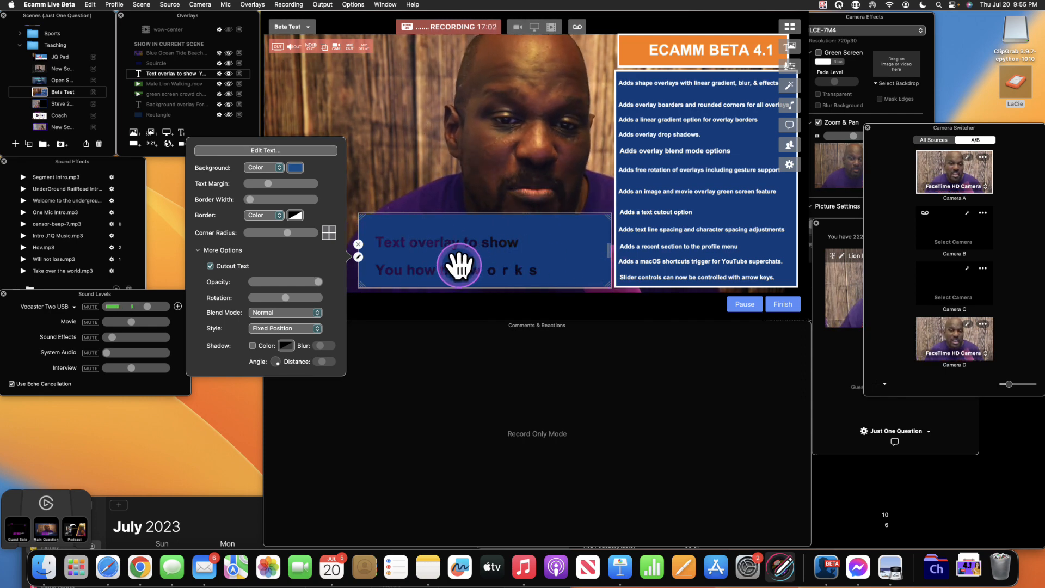
left_click(414, 218)
left_click(237, 56)
left_click(229, 73)
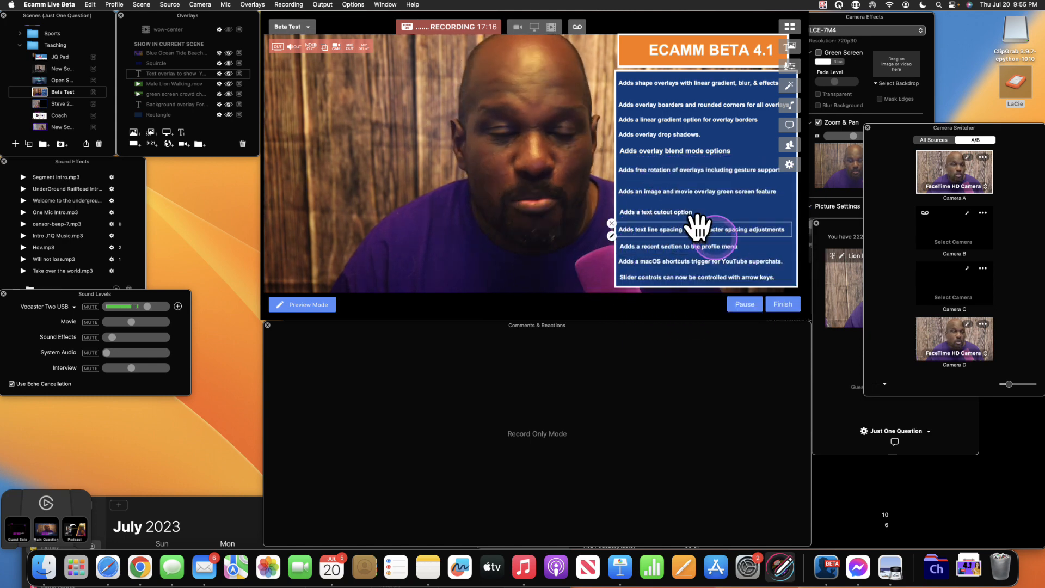
left_click(112, 4)
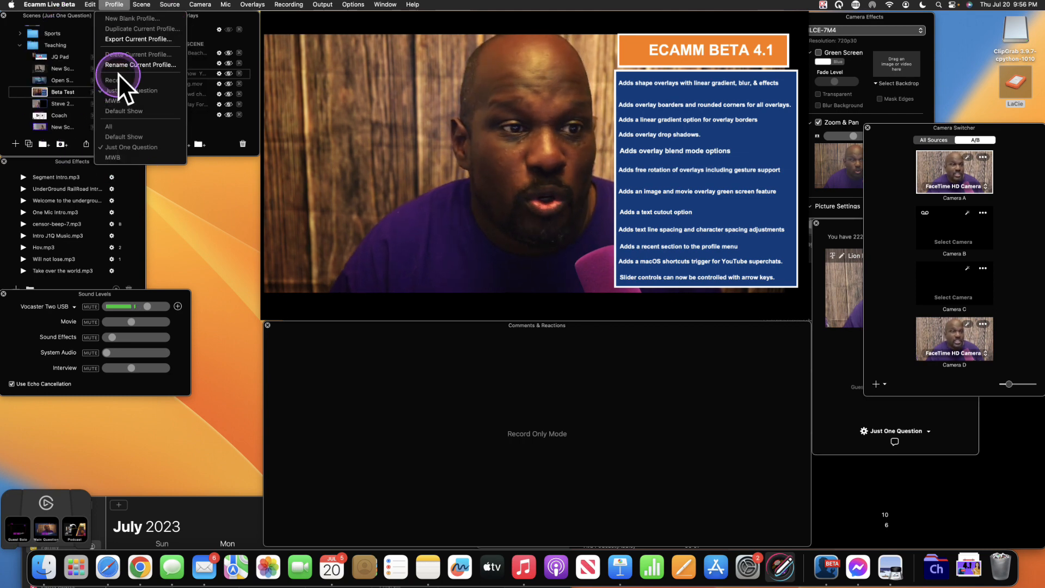
left_click(411, 116)
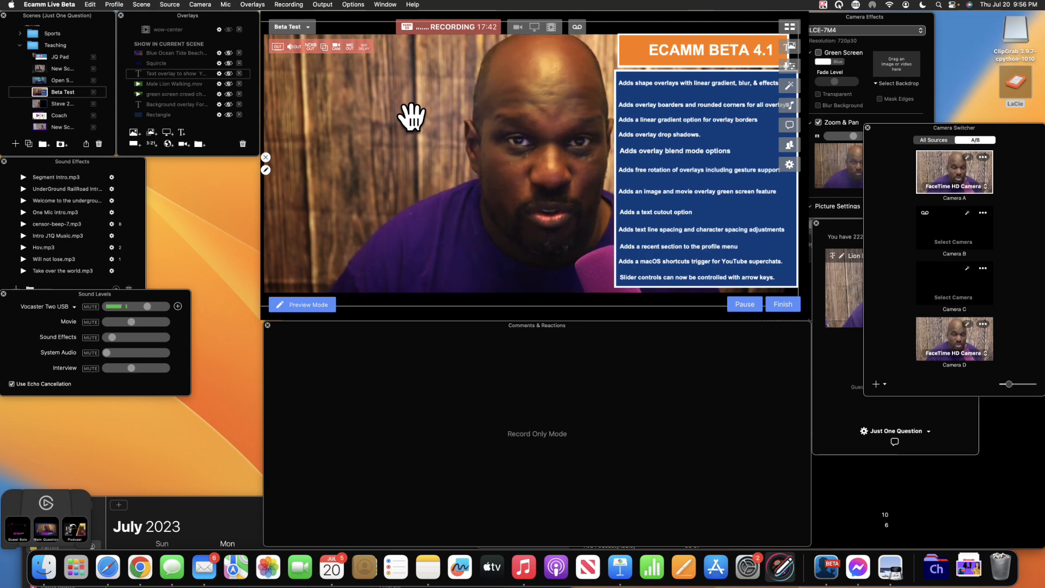
left_click(682, 246)
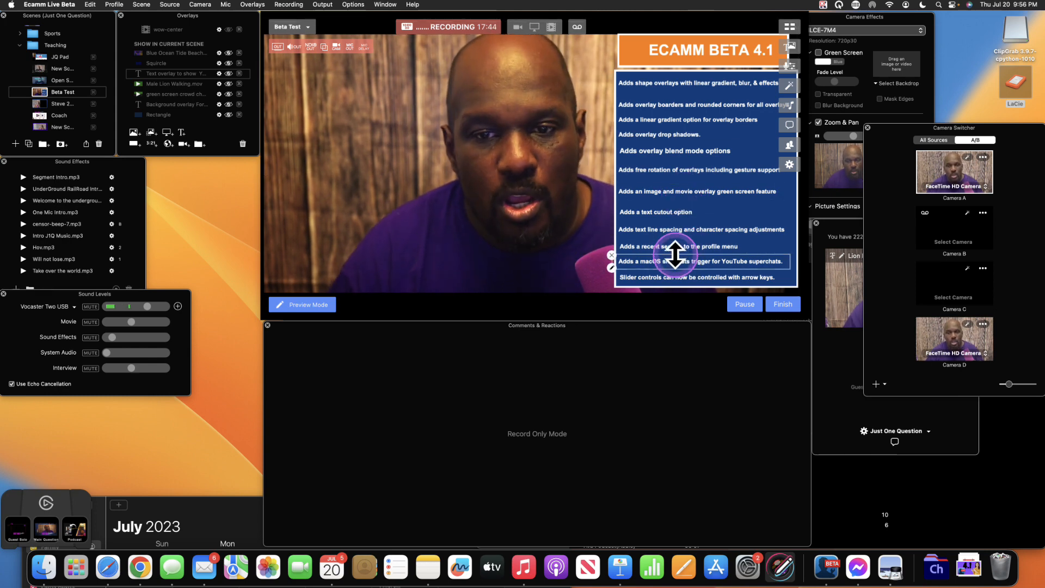
key("ctrl+alt+m")
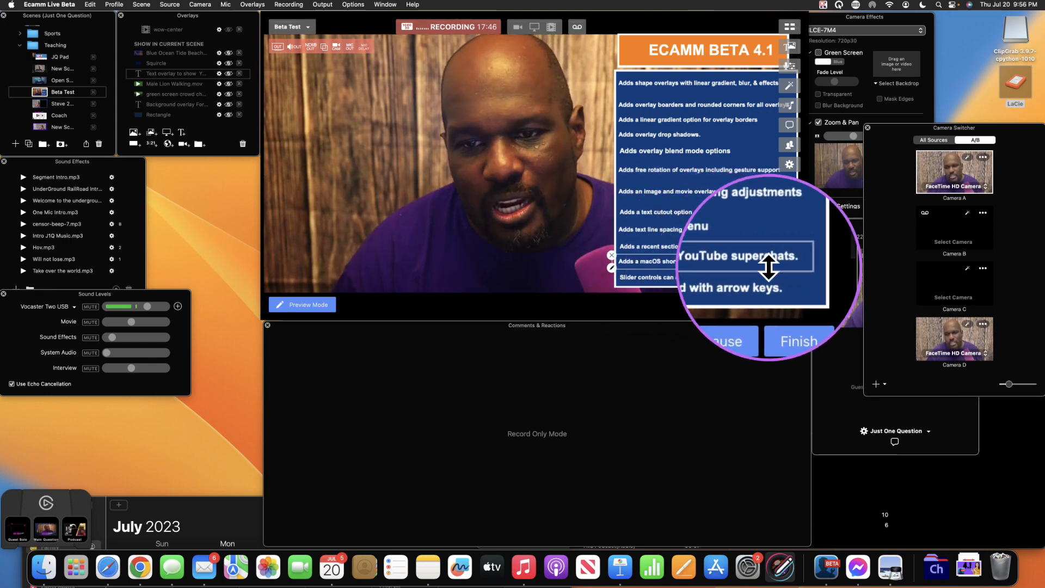
key("ctrl+alt+m")
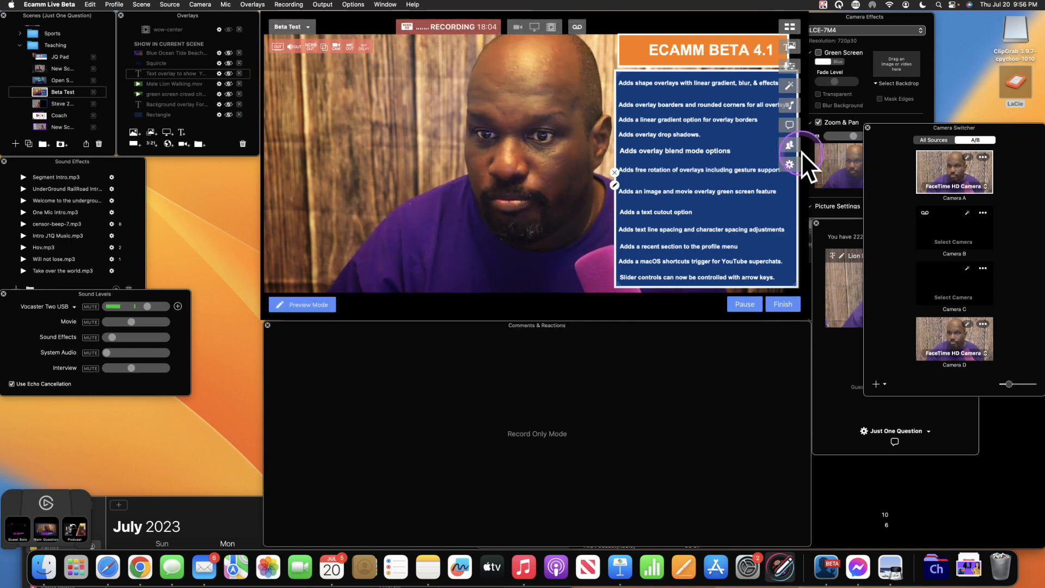
left_click(790, 163)
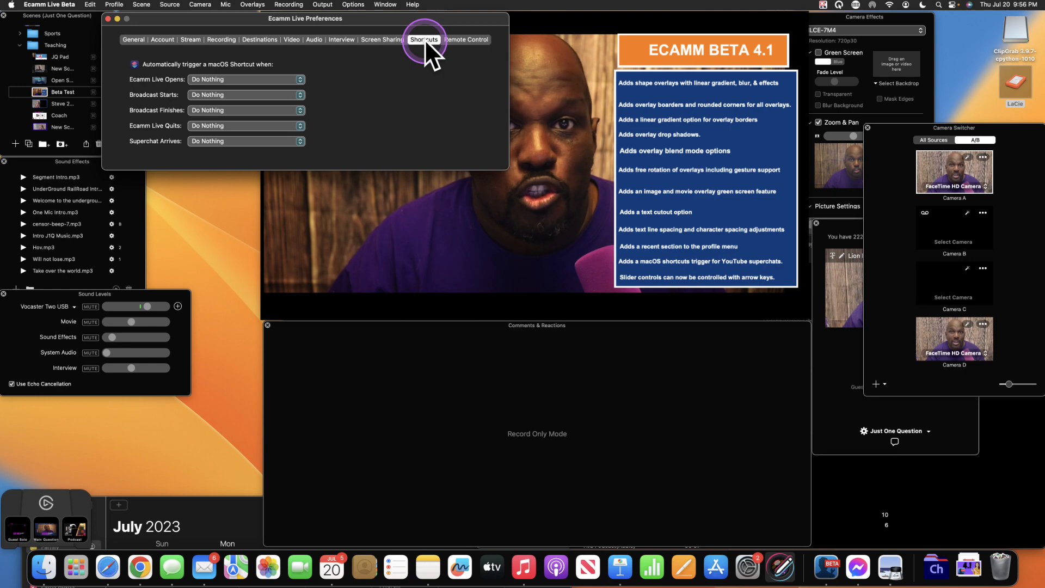
key("ctrl")
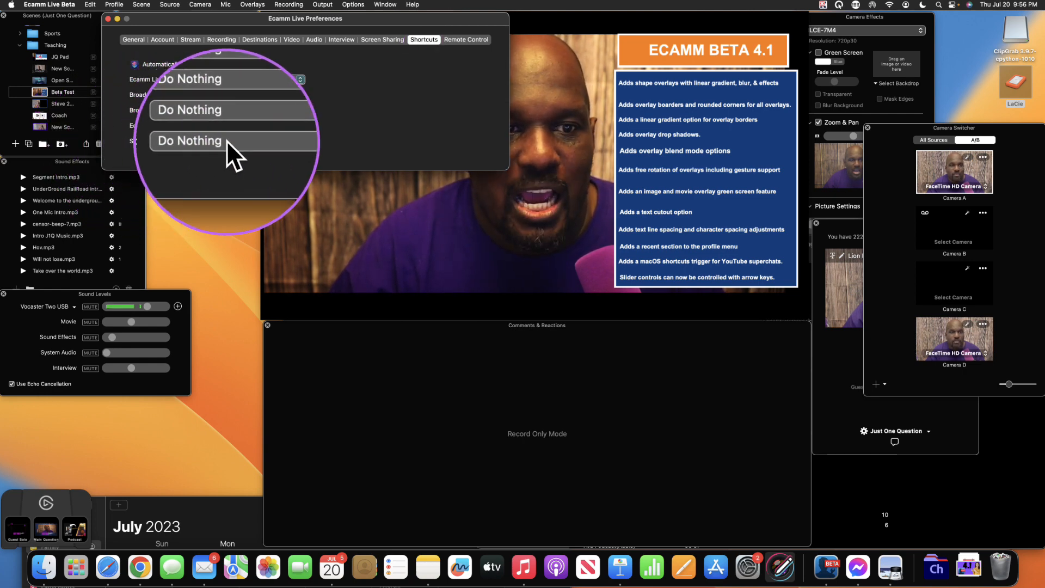
left_click(299, 142)
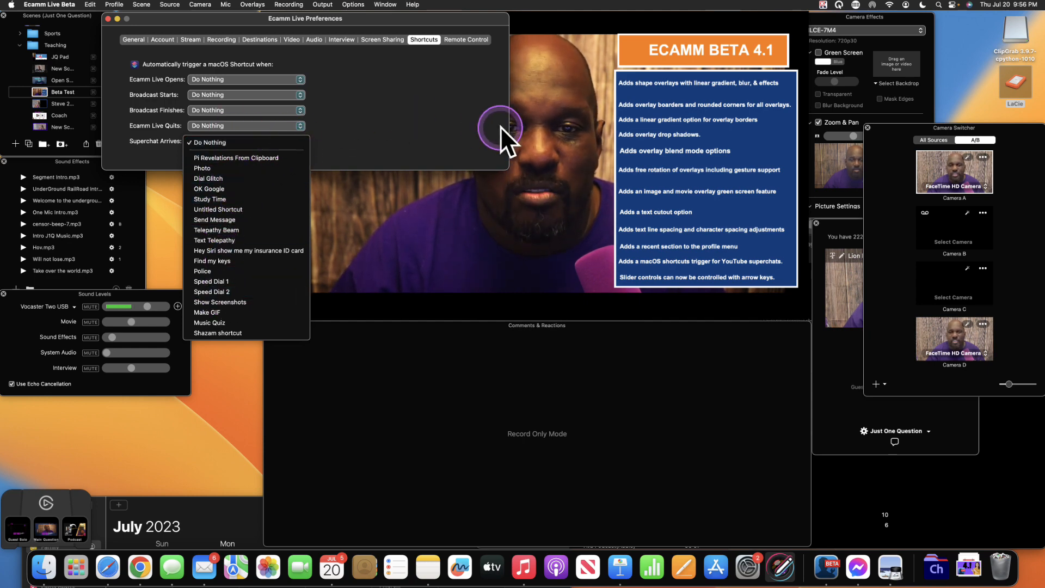
left_click(334, 74)
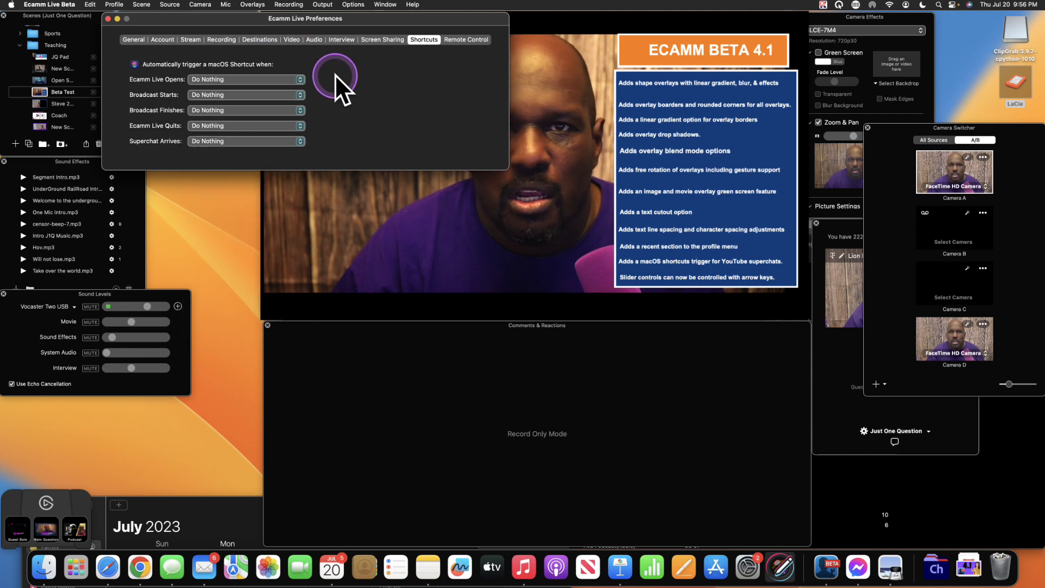
left_click(110, 21)
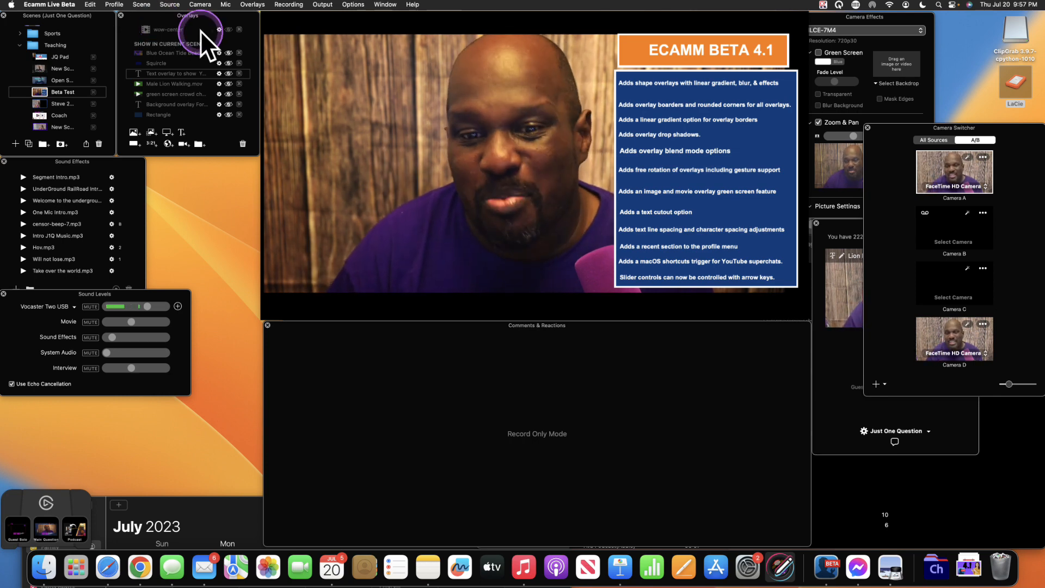
- Bring the cutout text overlay back into the scene, toggling its visibility a few times
key("ctrl+alt+m")
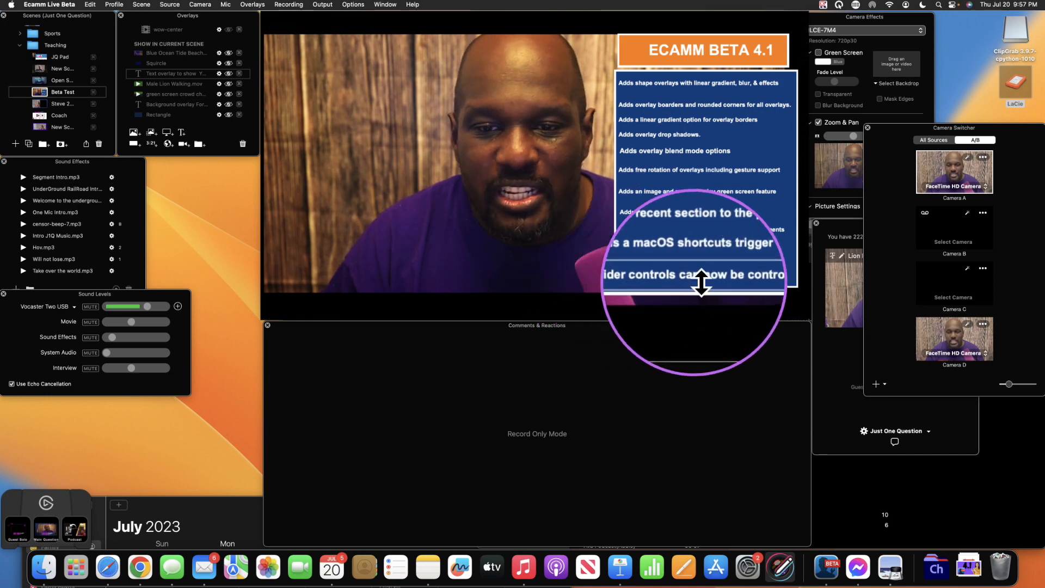
key("ctrl+alt+m")
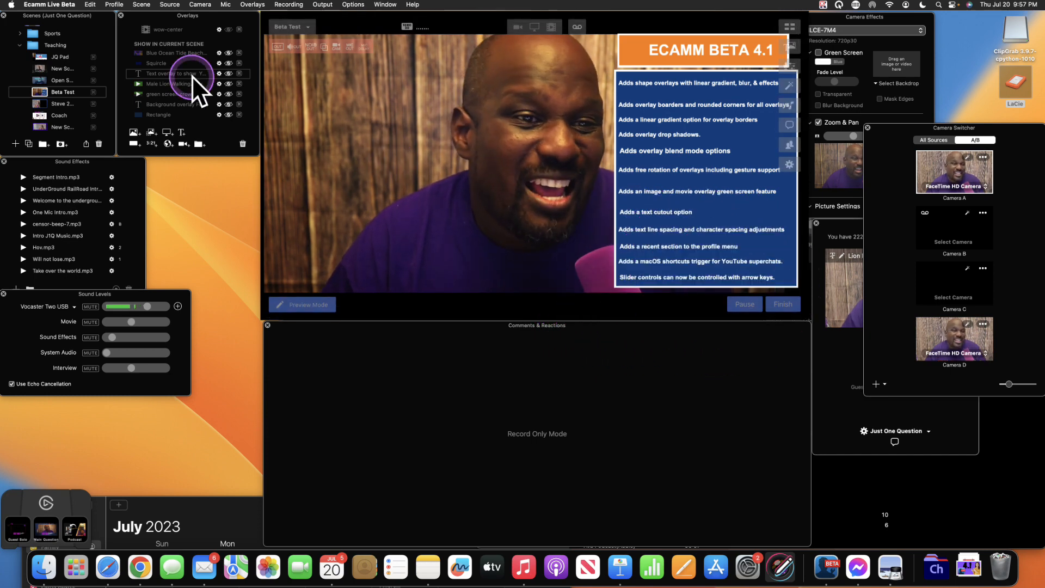
left_click(229, 73)
left_click(228, 73)
left_click(229, 74)
left_click(229, 74)
left_click(228, 74)
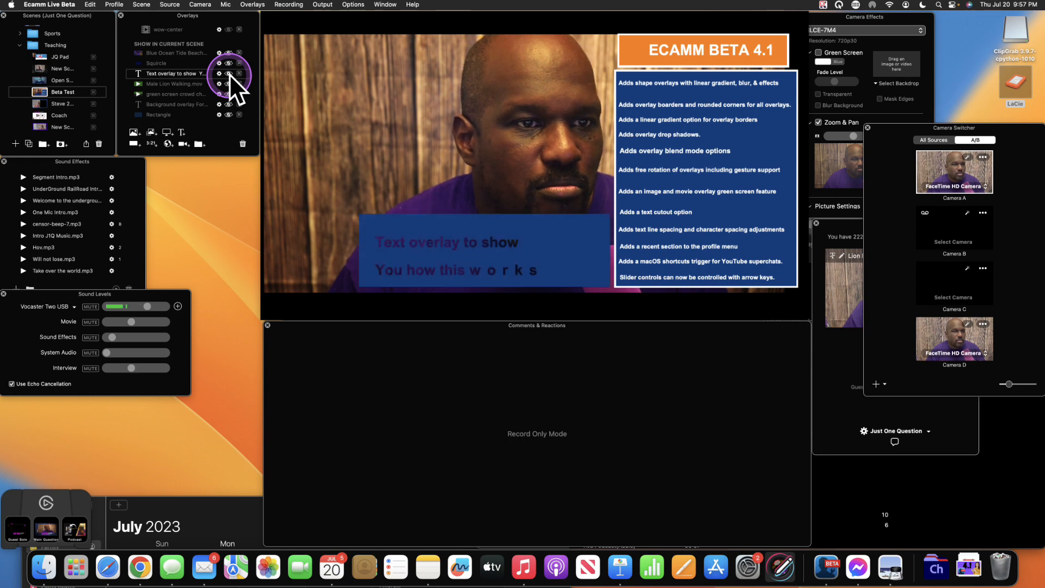
- Increase the overlay's Text Margin so the text wraps onto three lines
double_click(406, 231)
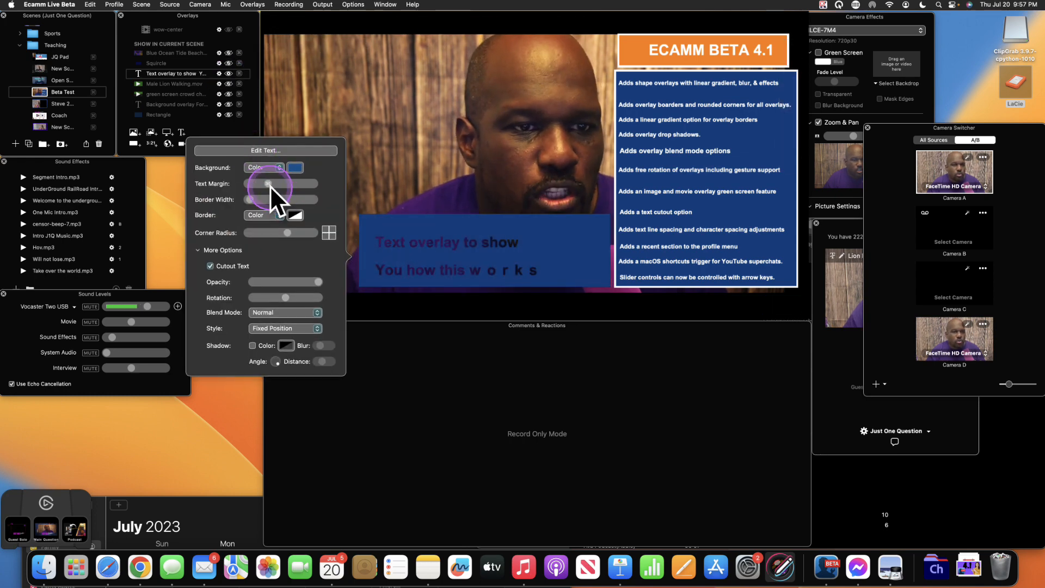
left_click_drag(267, 184, 302, 184)
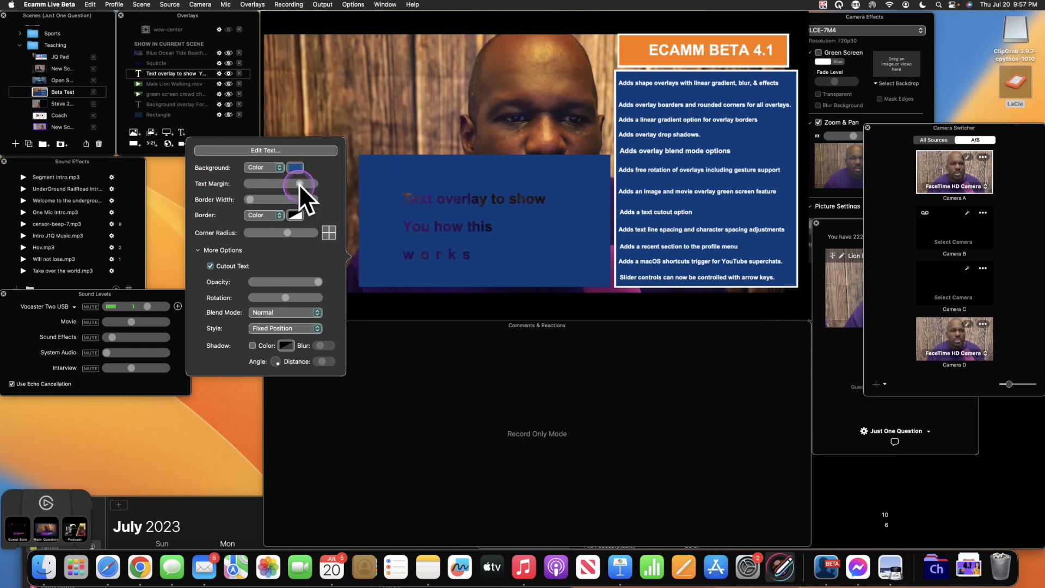
left_click_drag(298, 184, 297, 184)
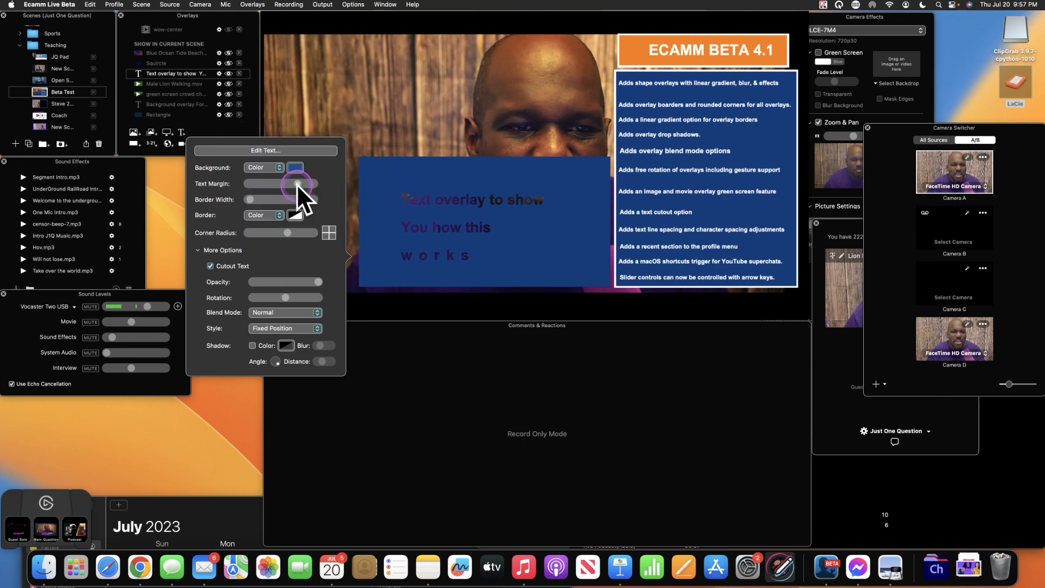
left_click_drag(297, 184, 295, 184)
left_click(373, 129)
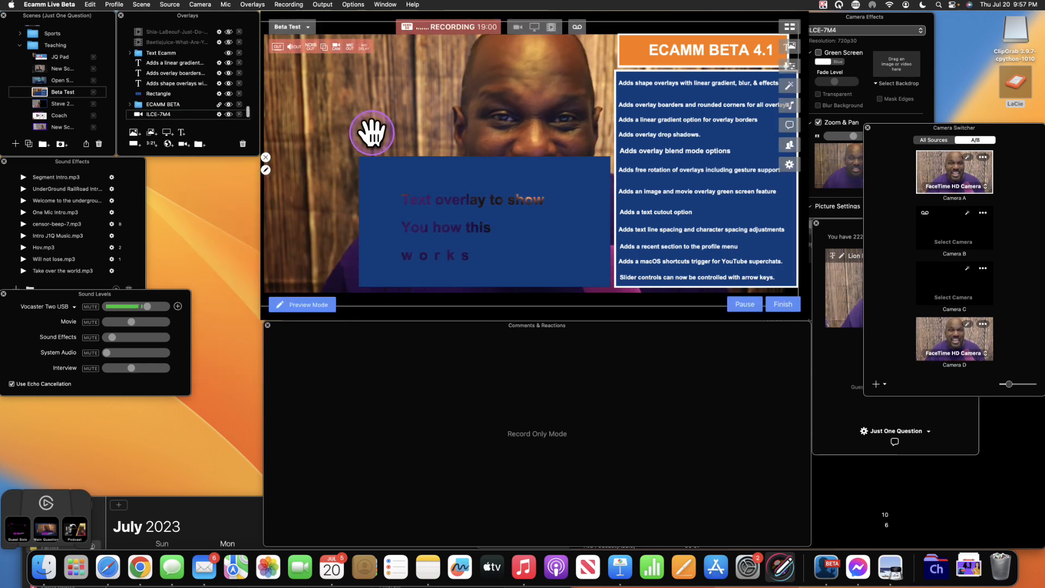
- Select the text overlay and hide it from the scene again
left_click(394, 188)
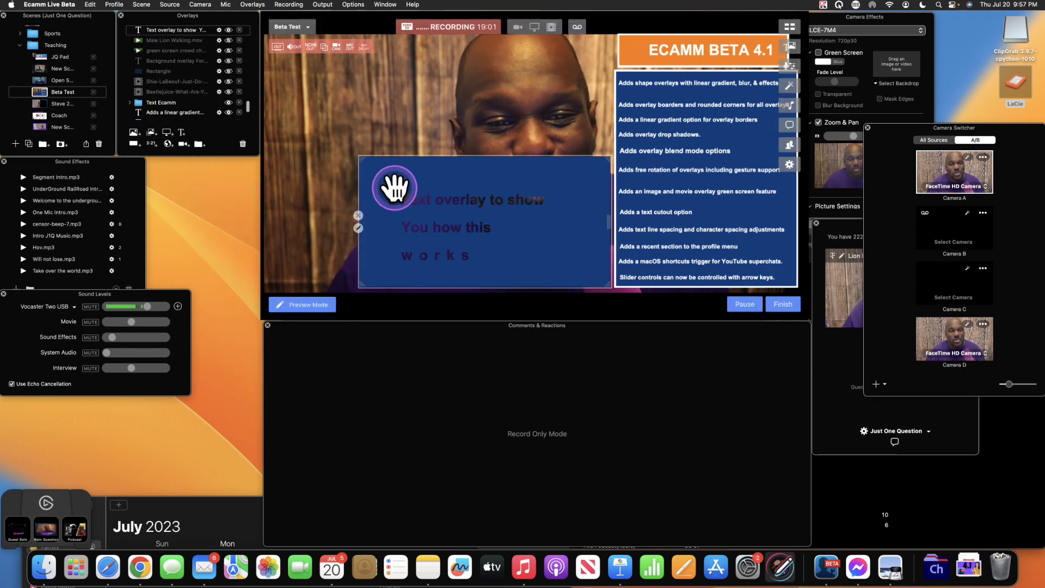
left_click(229, 30)
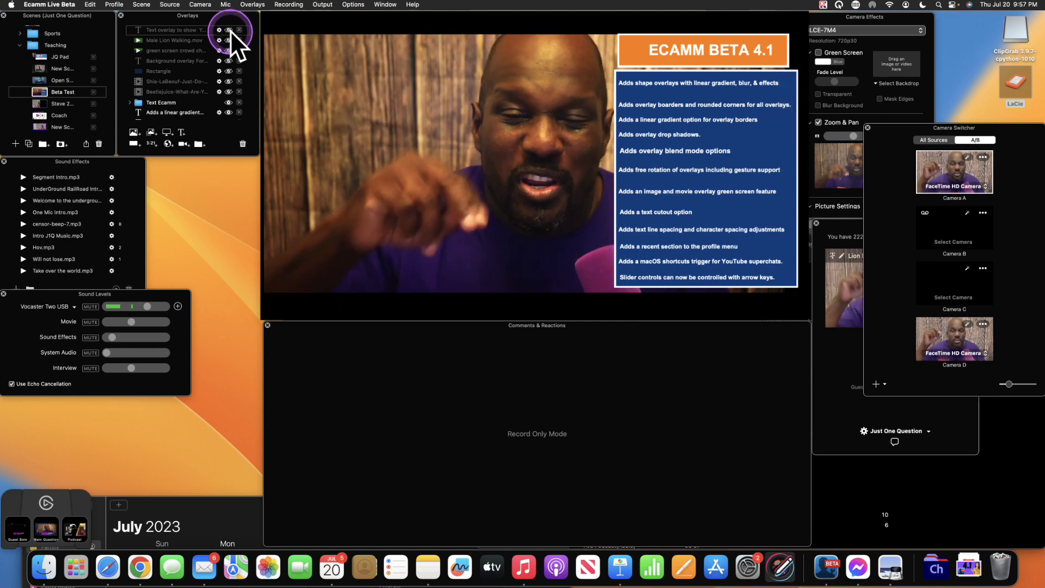
left_click(459, 143)
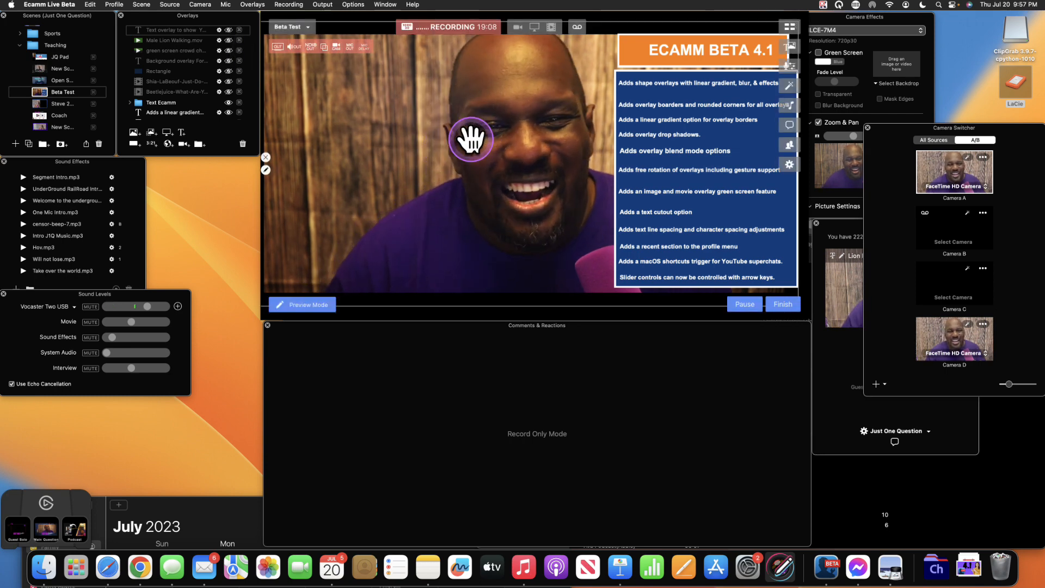